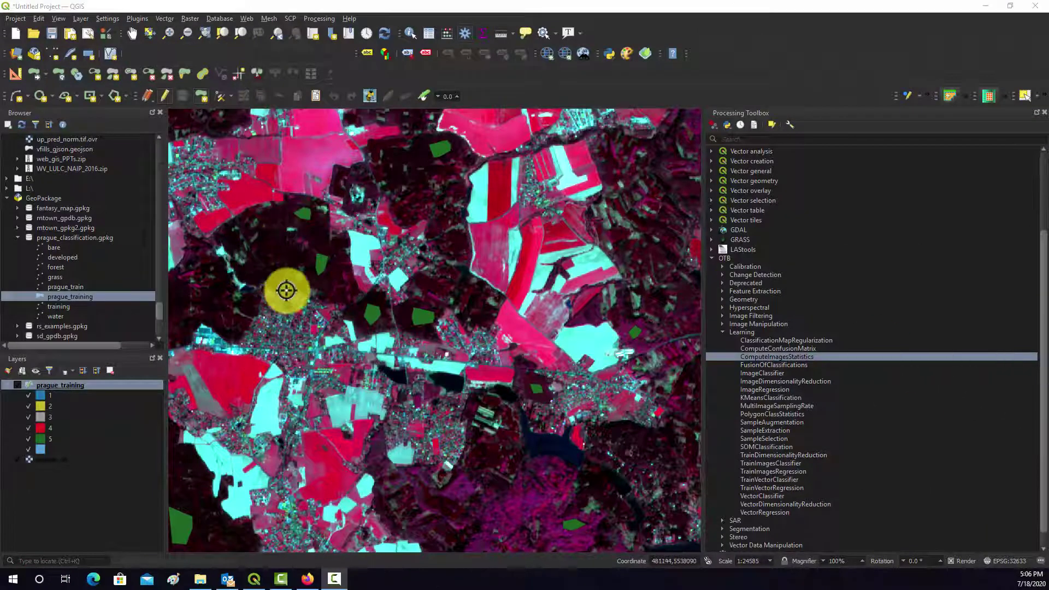
- Use the Pan tool to shift the map view to the right
click(133, 33)
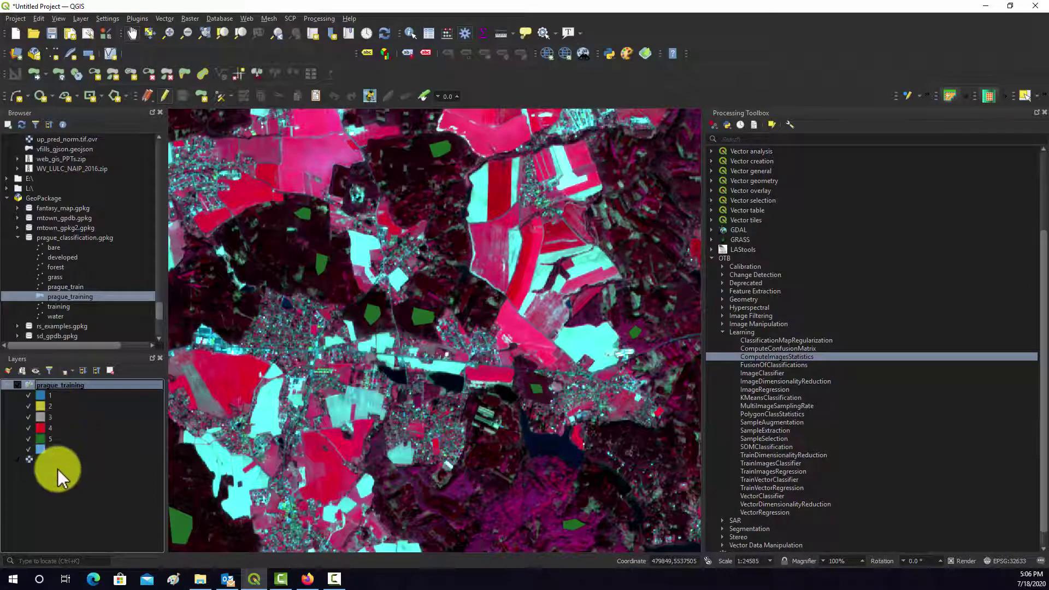
drag(58, 469, 82, 397)
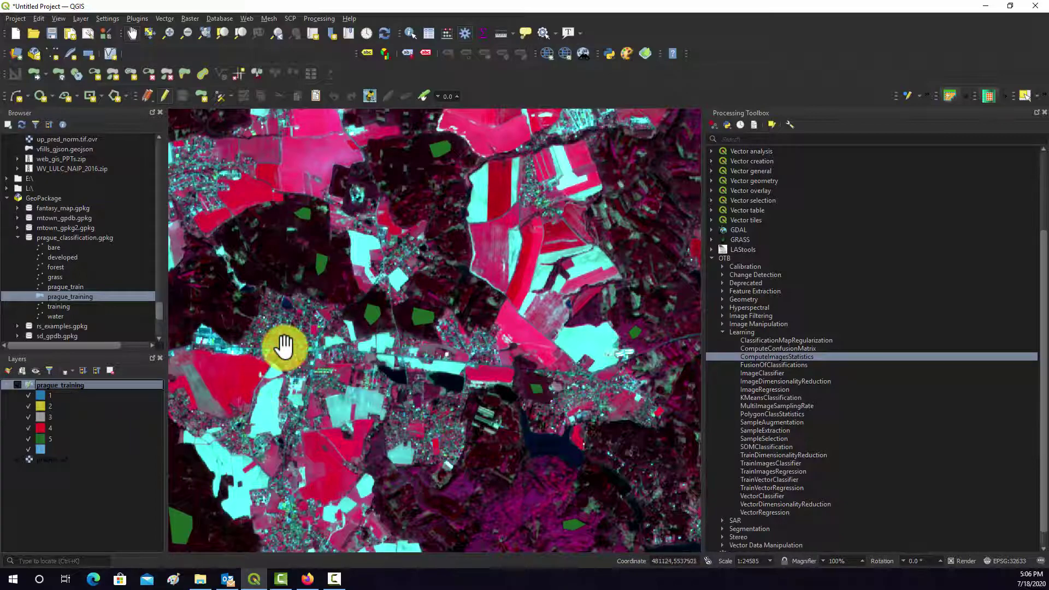
drag(285, 346, 382, 363)
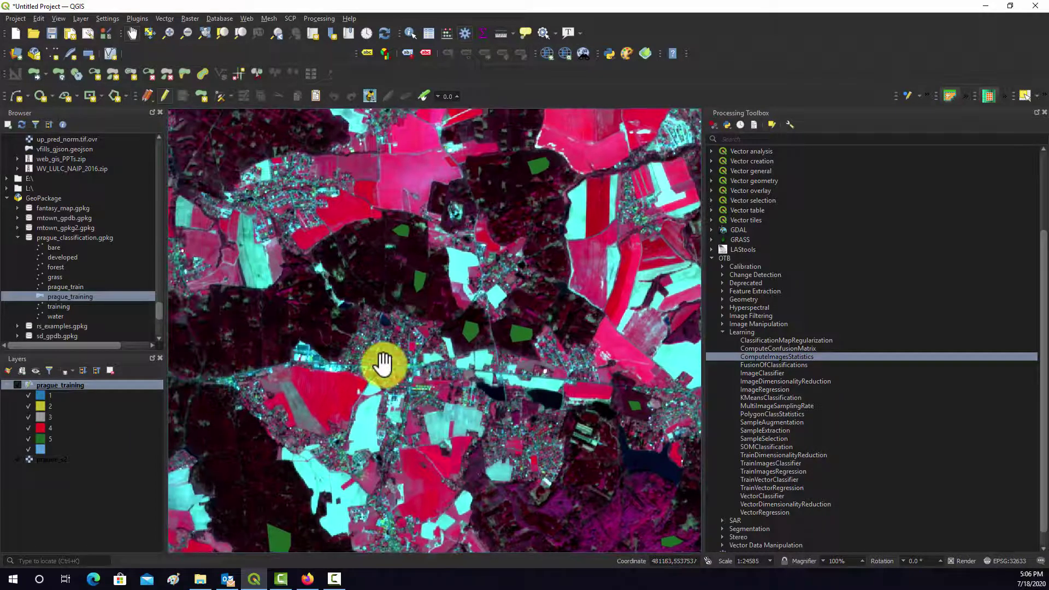
- Inspect the prague_training attribute table, then close it
right_click(61, 386)
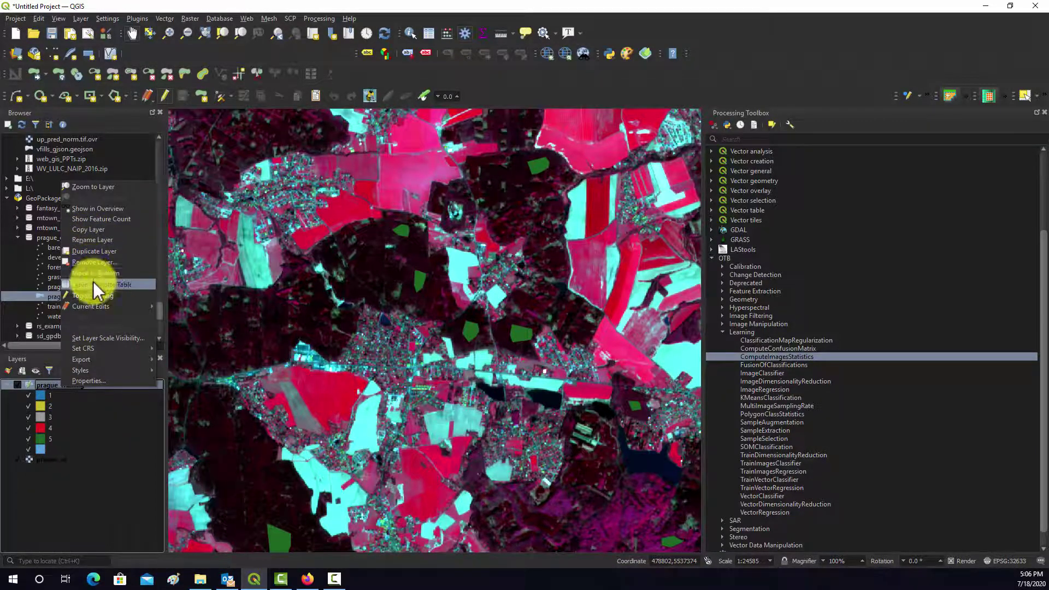
click(97, 285)
drag(867, 165, 878, 67)
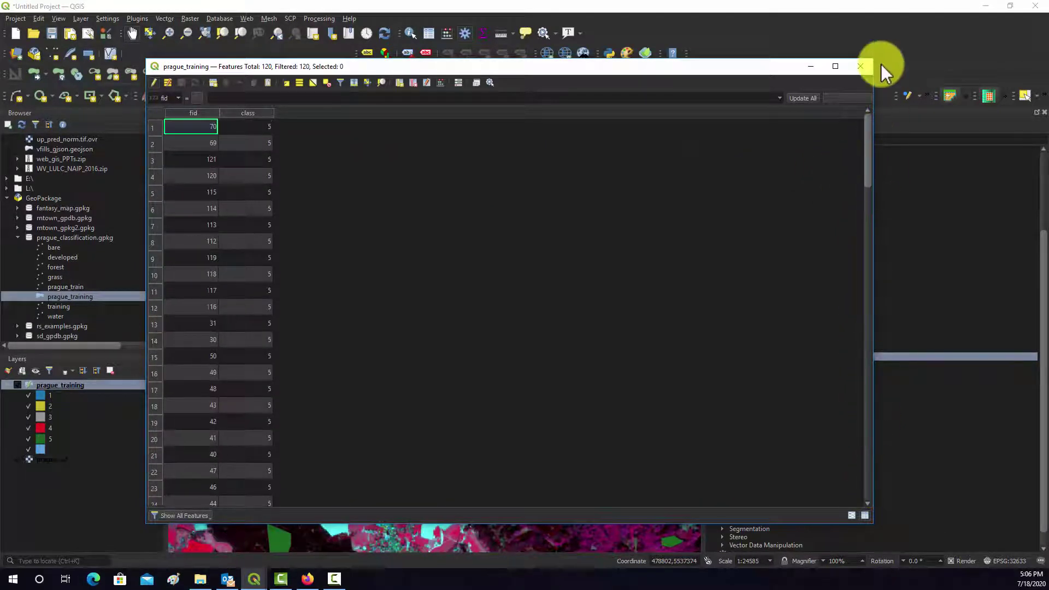
click(867, 67)
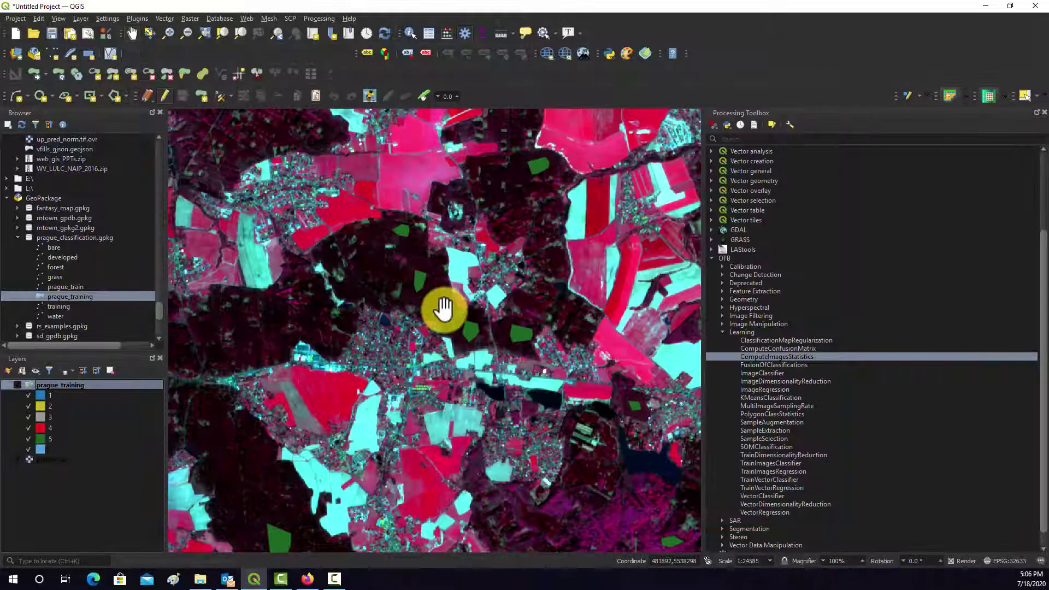
- Pan across the image and zoom out with the mouse wheel
drag(445, 306, 456, 113)
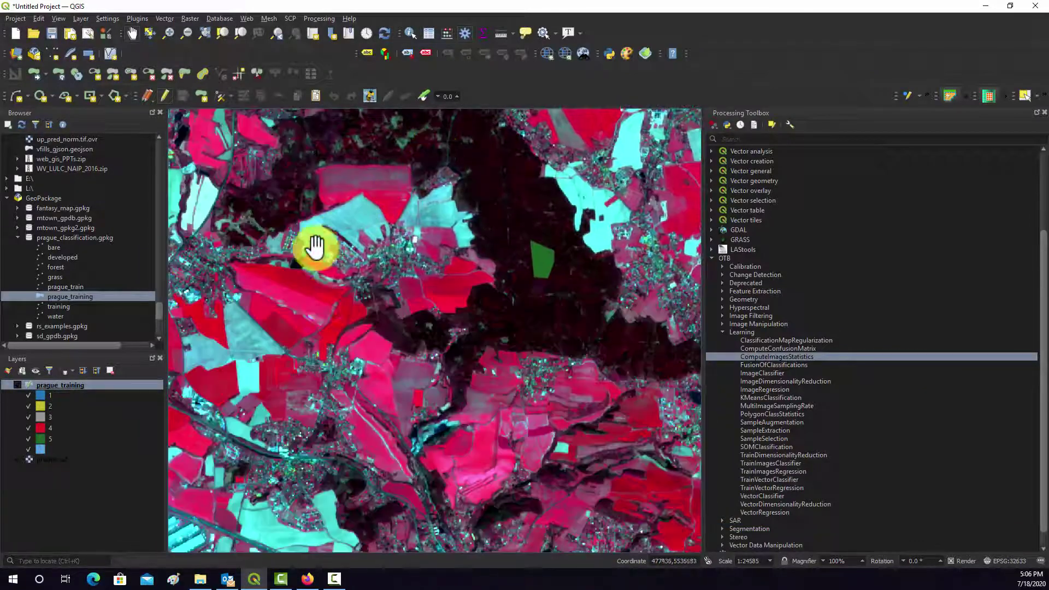
drag(300, 337, 389, 286)
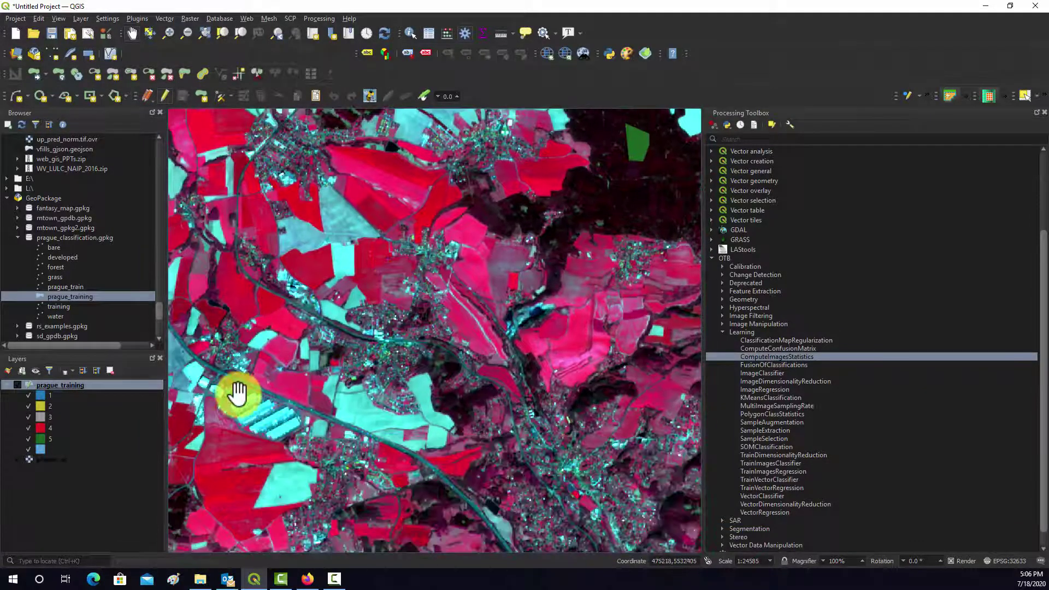
drag(237, 394, 408, 432)
scroll(408, 426, down, 1)
scroll(410, 424, down, 3)
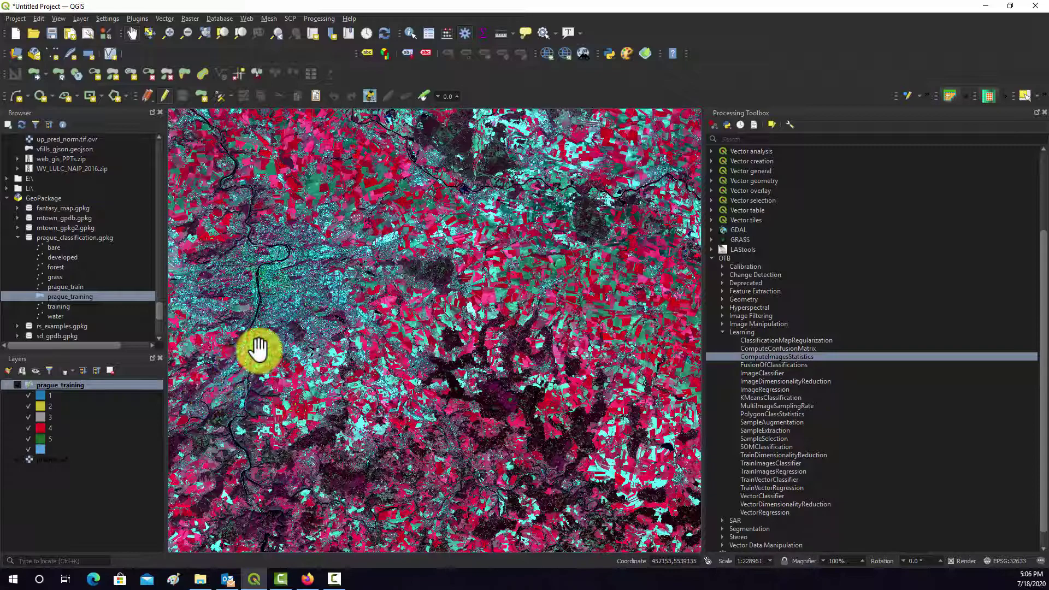
- Keep panning until the whole satellite scene is framed at about 1:228961
drag(288, 323, 375, 445)
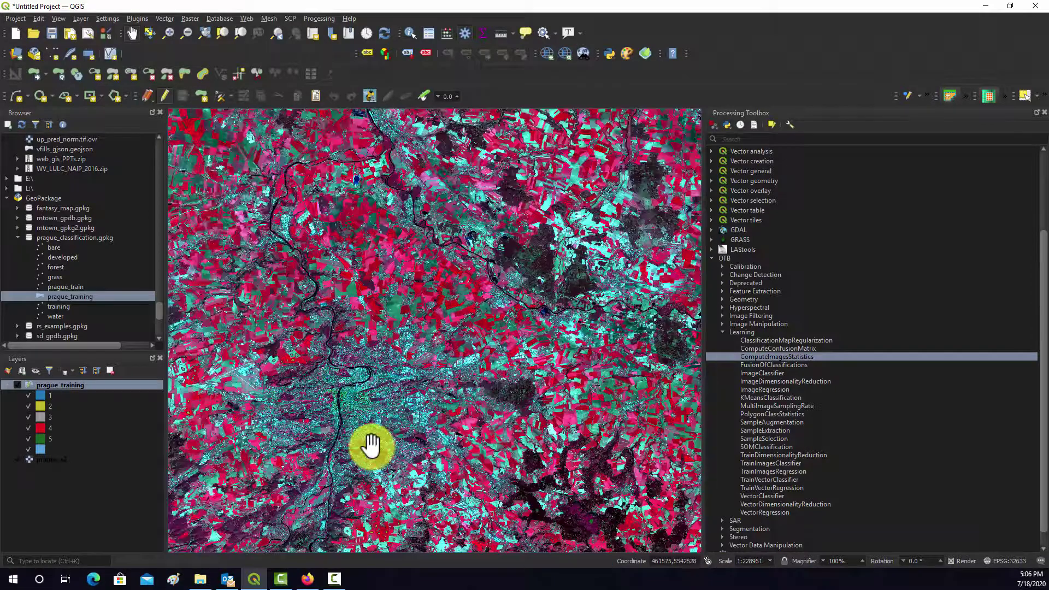
drag(274, 333, 370, 397)
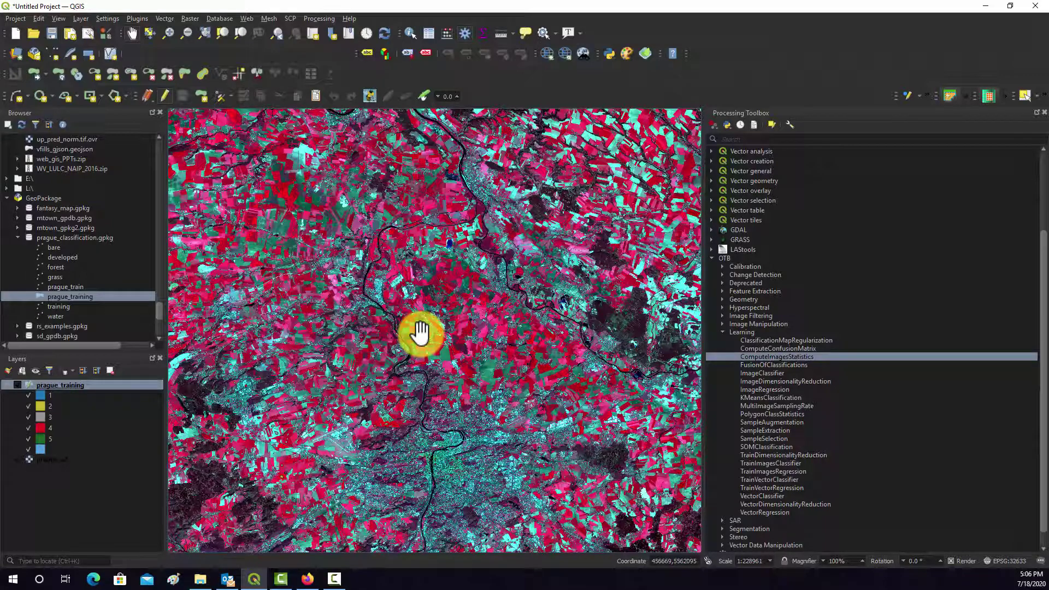
drag(429, 241, 480, 370)
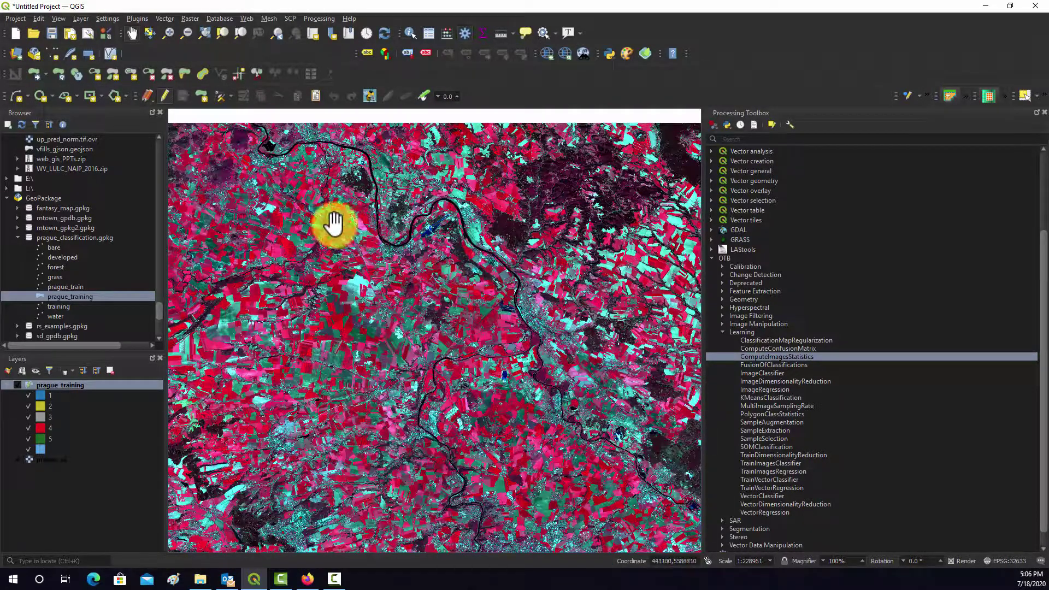
drag(330, 225, 366, 297)
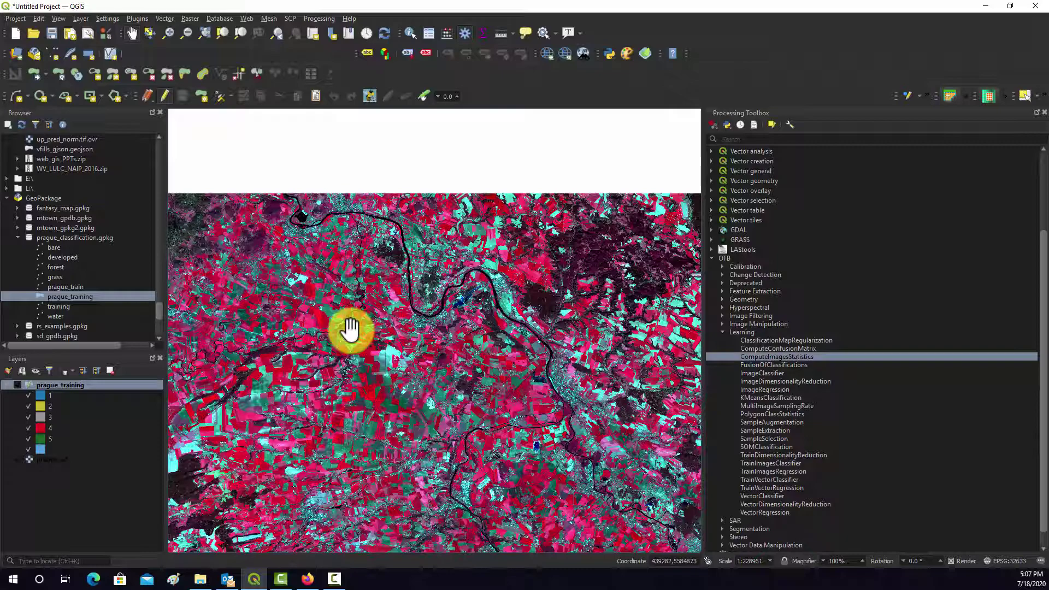
drag(295, 400, 415, 351)
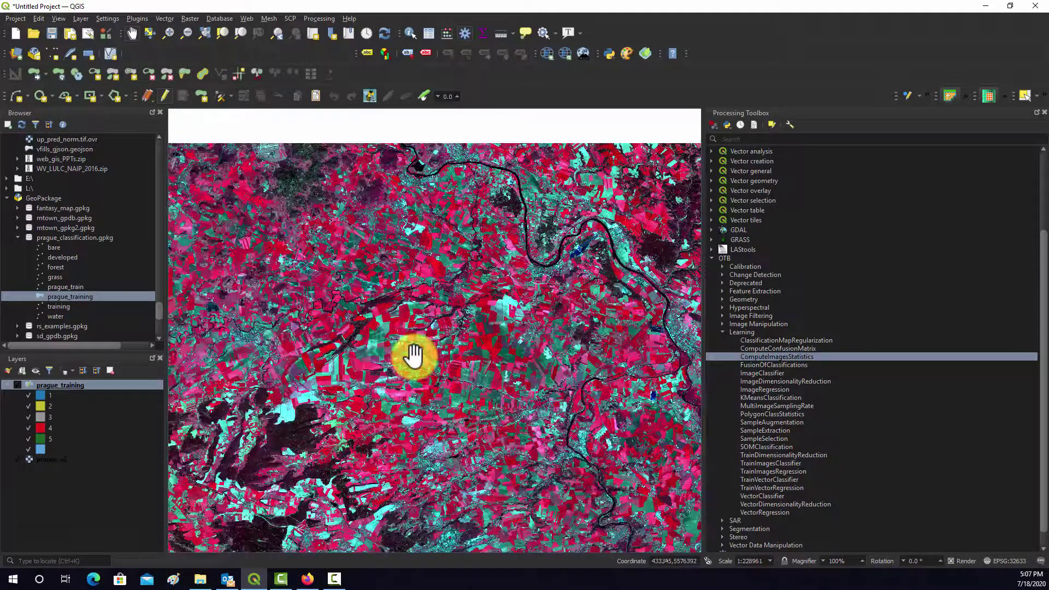
drag(328, 387, 417, 288)
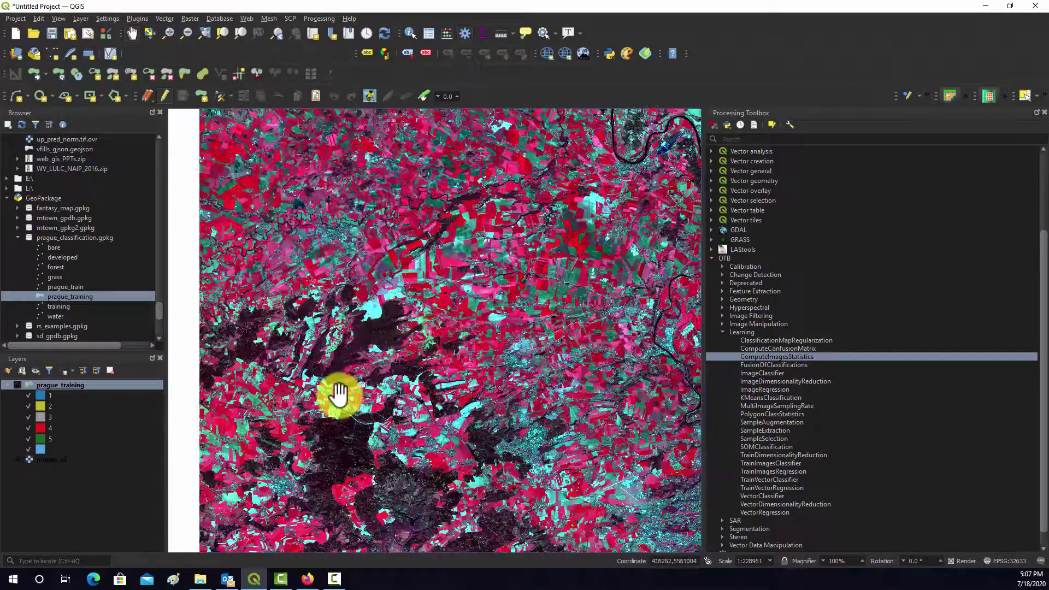
drag(490, 389, 265, 217)
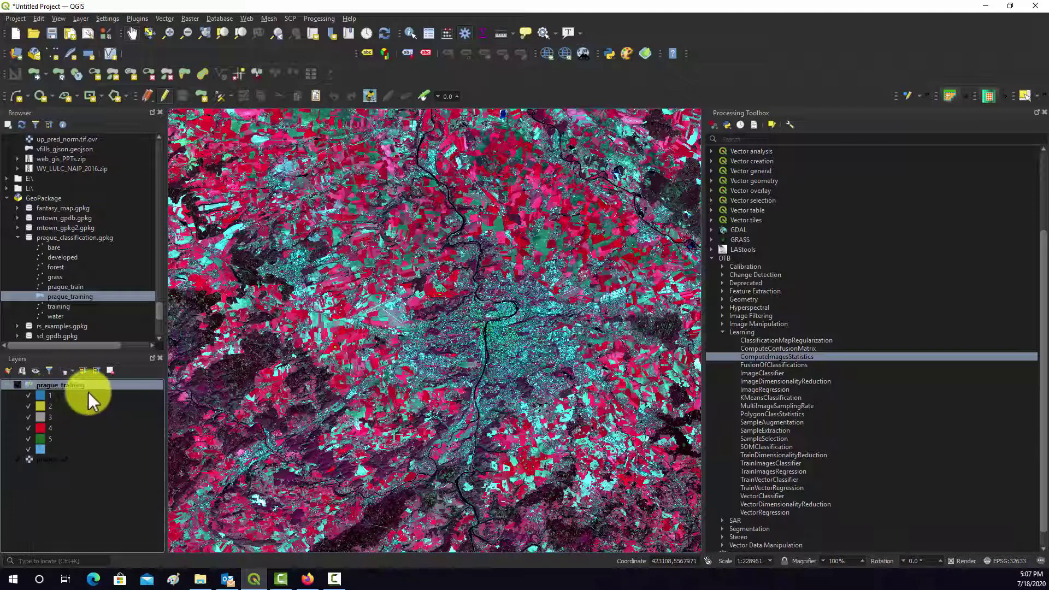
- Export prague_training via Save Features As to qgis_demos/training_prague.shp, adding it to the map
right_click(72, 386)
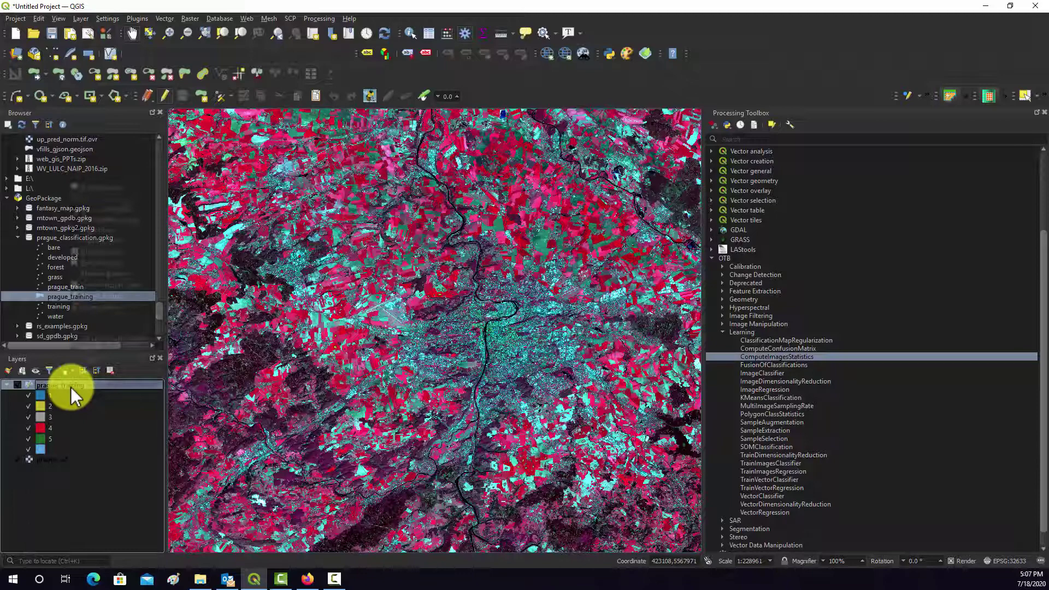
mouse_move(136, 361)
click(187, 362)
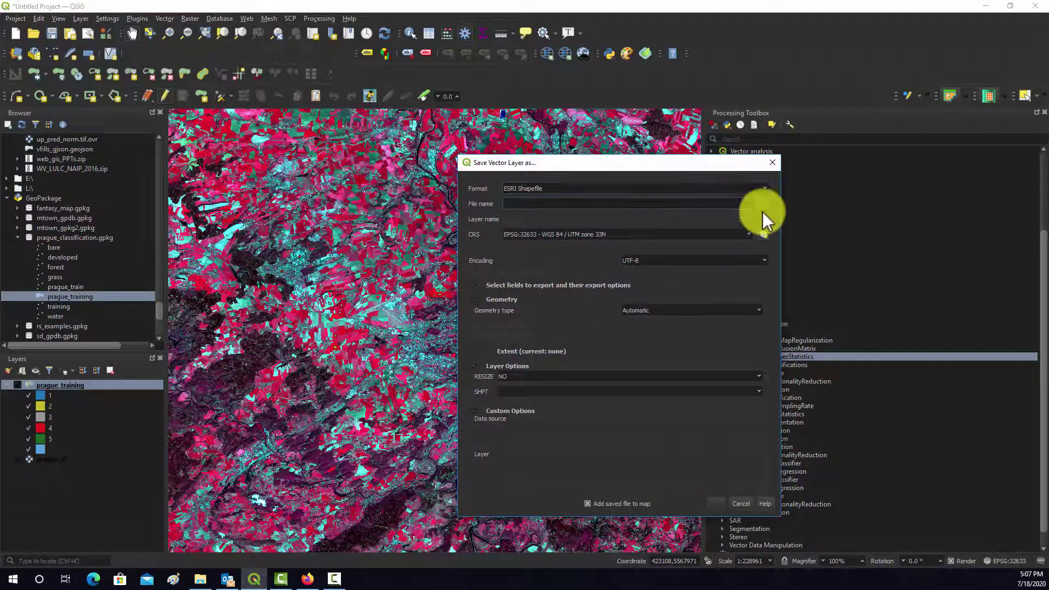
click(766, 204)
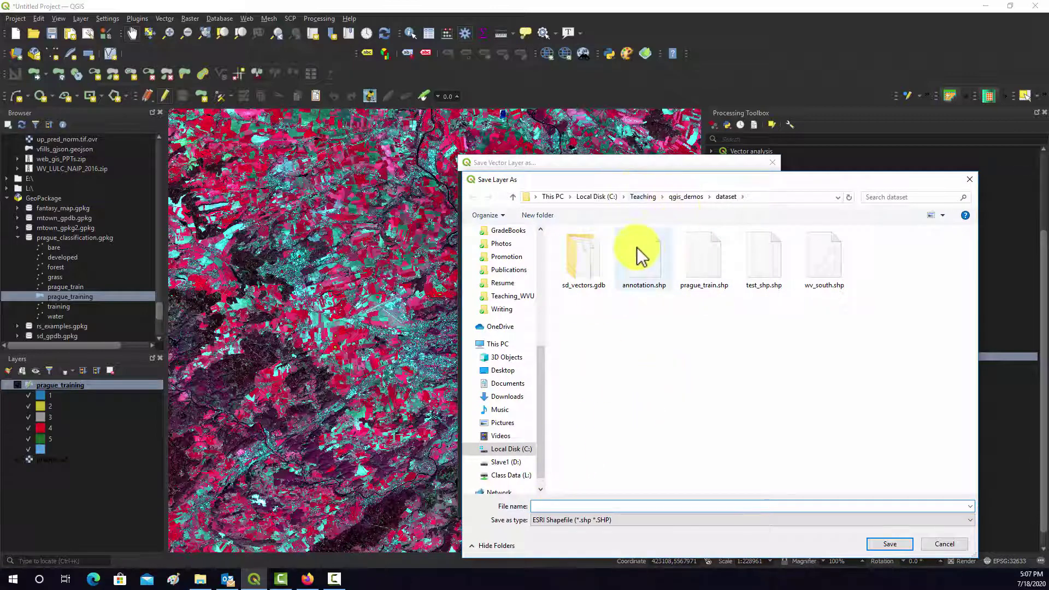
click(683, 197)
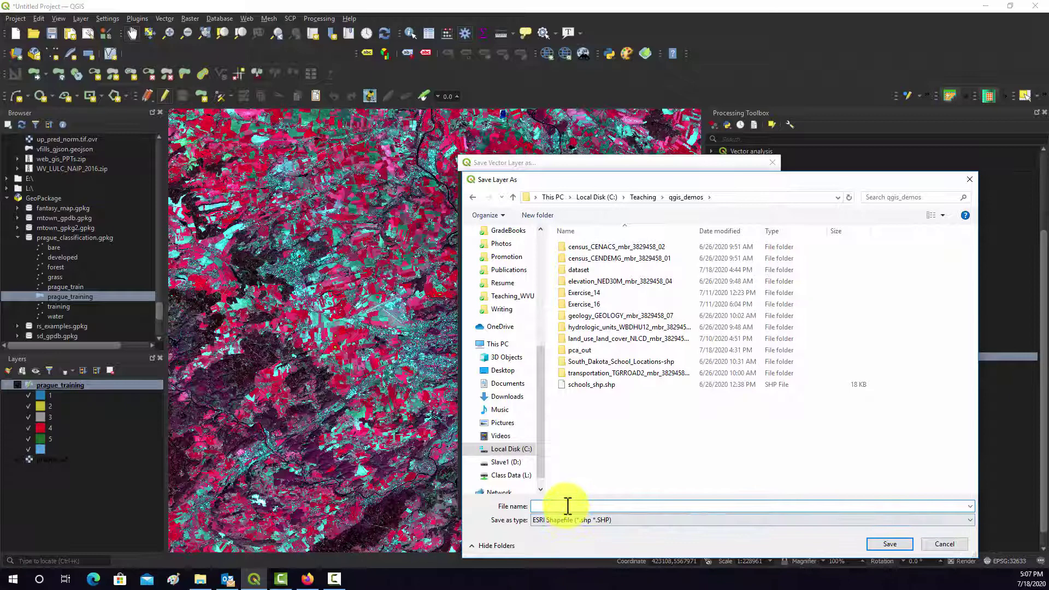
text(training_prague.shp)
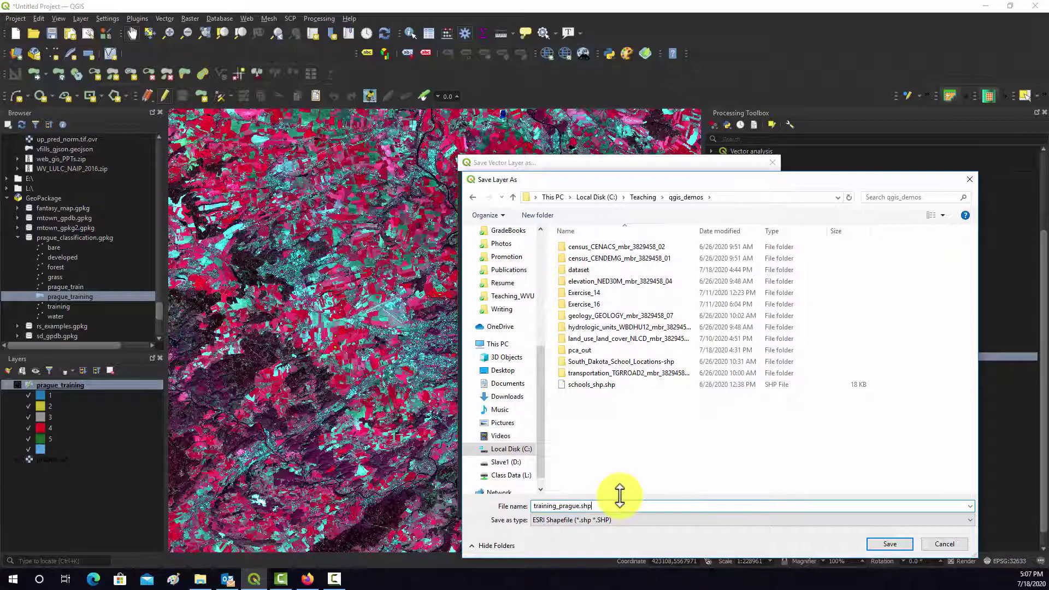
click(897, 545)
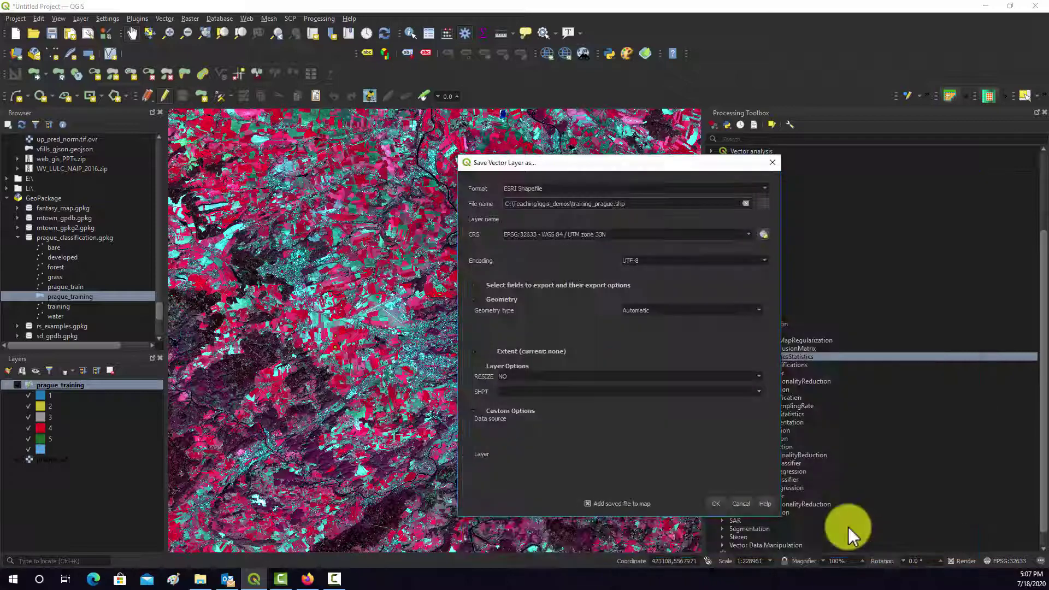
click(719, 504)
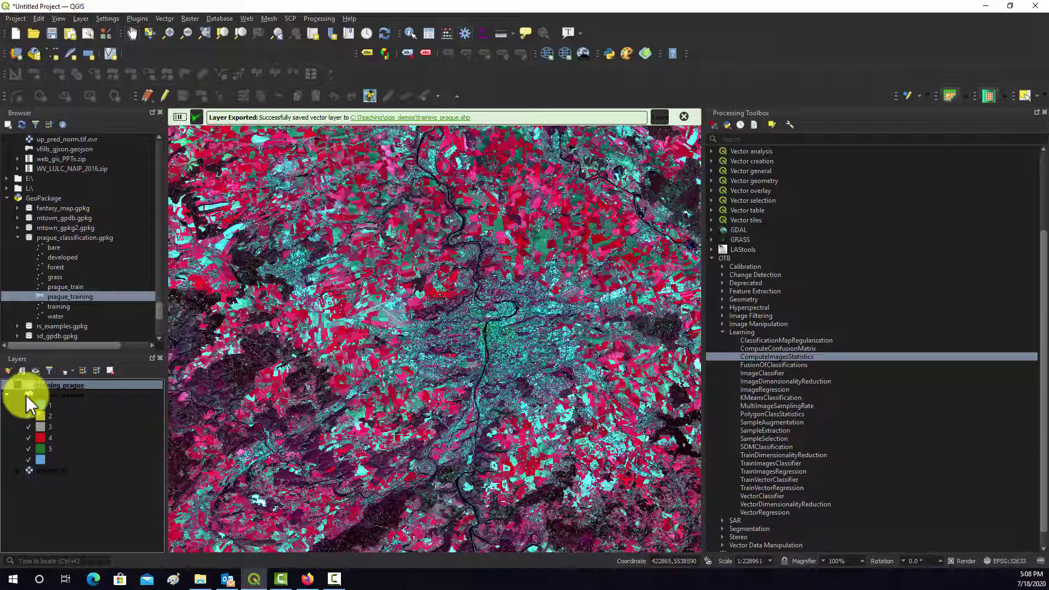
- Remove the prague_training layer from the Layers panel and zoom in on the city
right_click(42, 394)
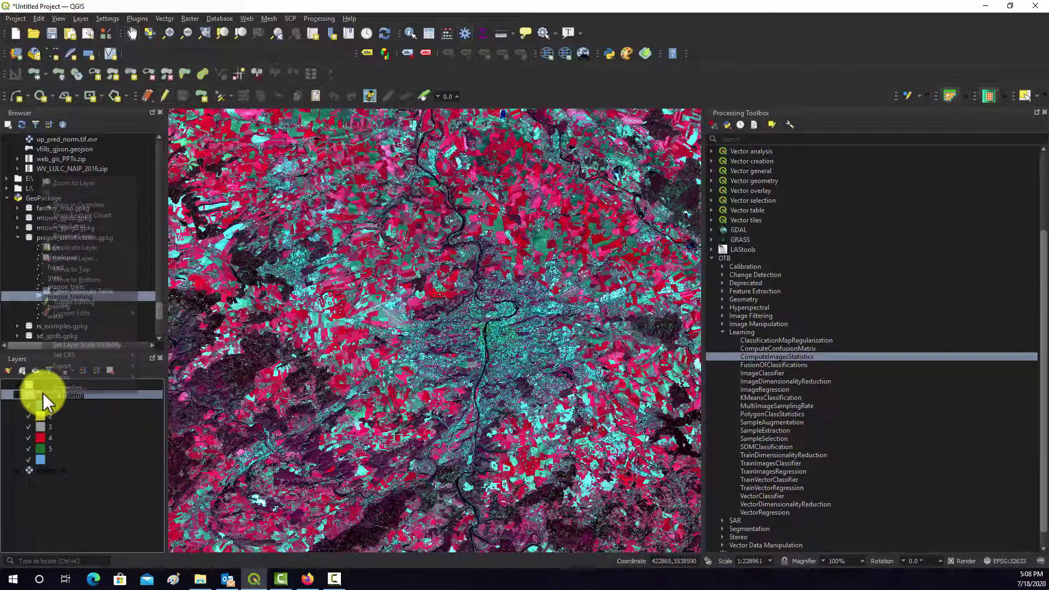
click(73, 259)
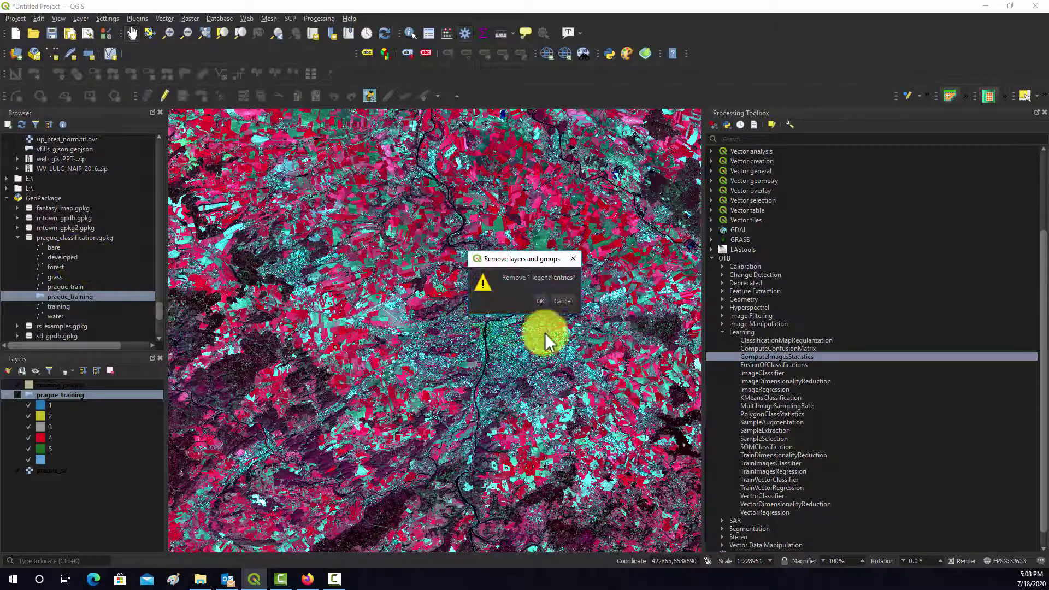
click(545, 304)
scroll(546, 319, up, 3)
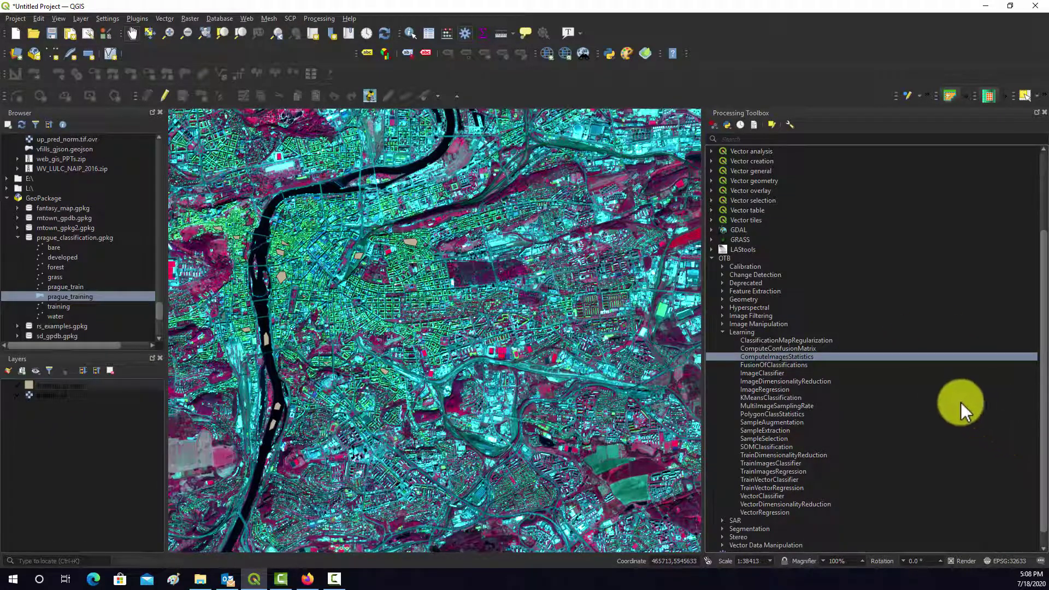
- Open ComputeImagesStatistics and select prague_s2 as its input image
double_click(762, 356)
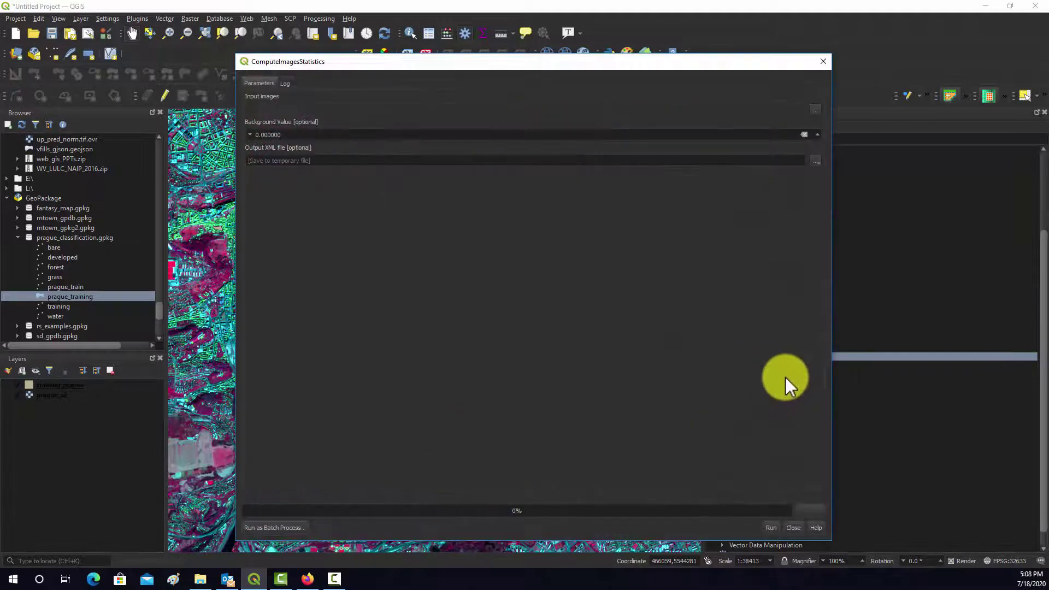
click(812, 109)
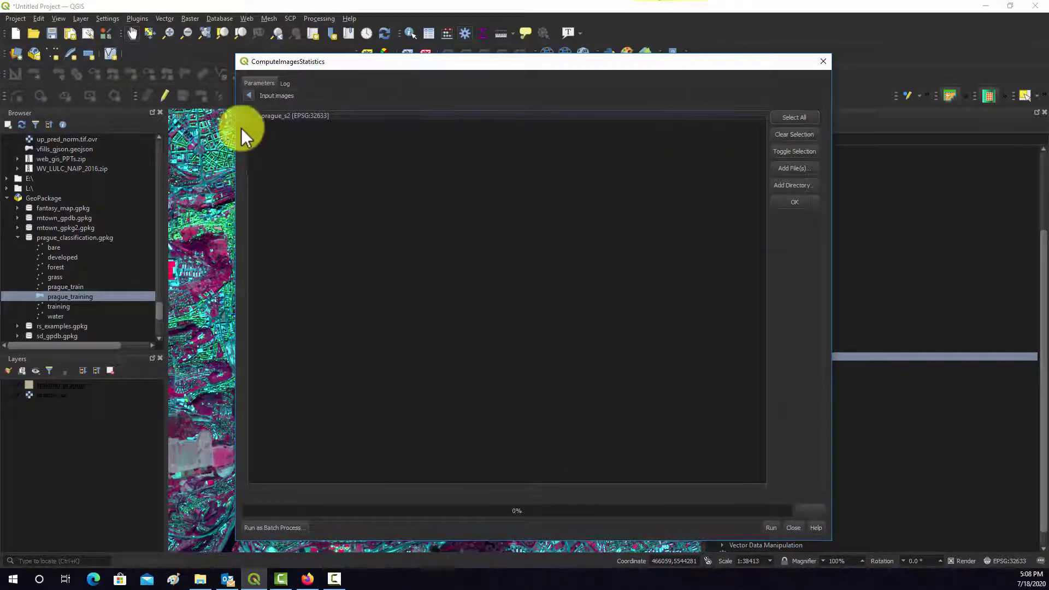
click(254, 116)
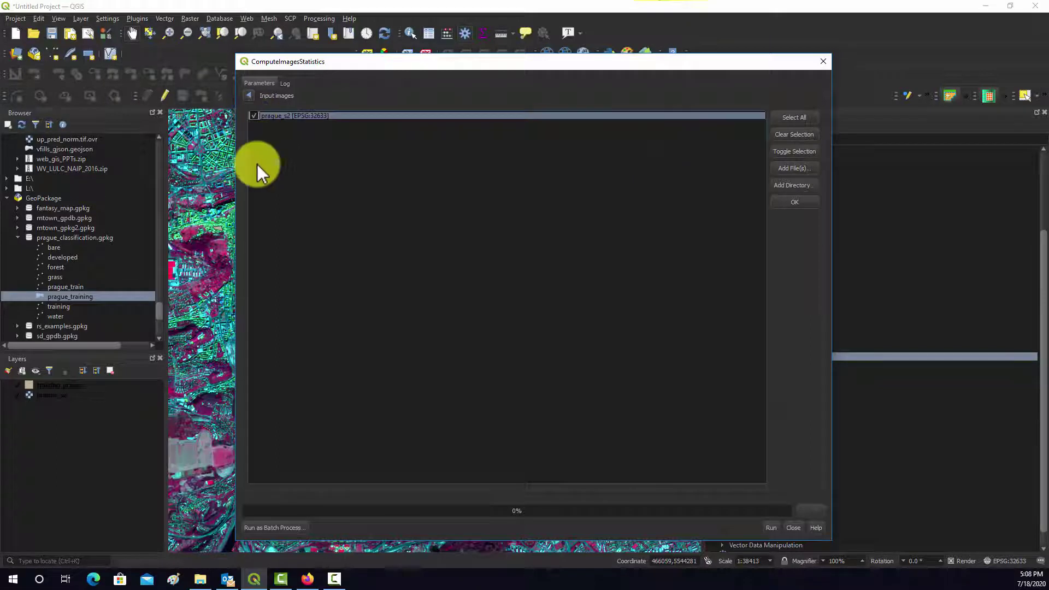
click(791, 203)
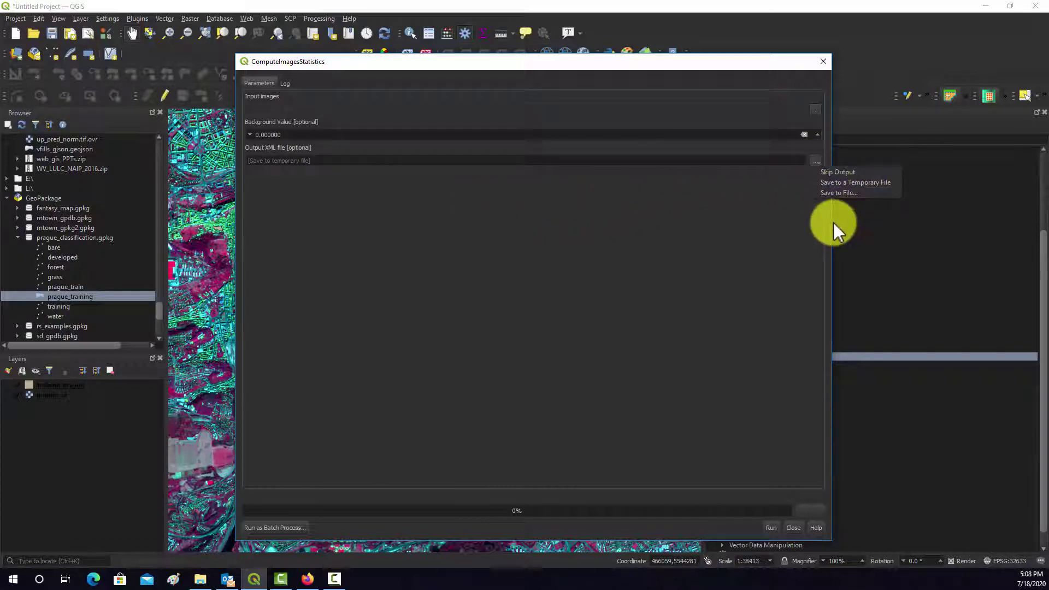
- Save the output as qgis_demos/prague_stats.xml, run the computation, and close the tool
click(837, 196)
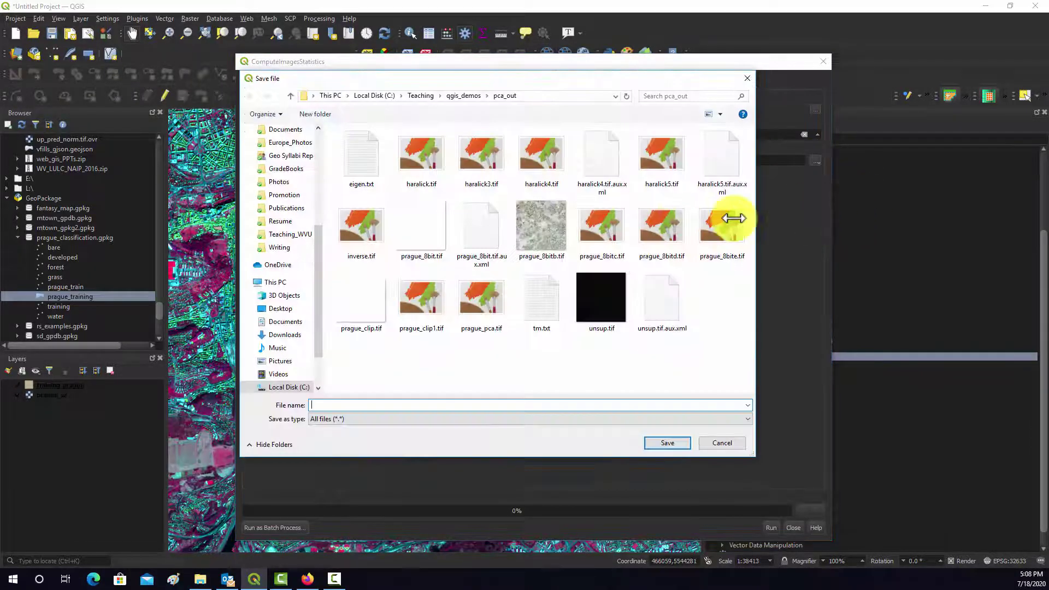
click(465, 96)
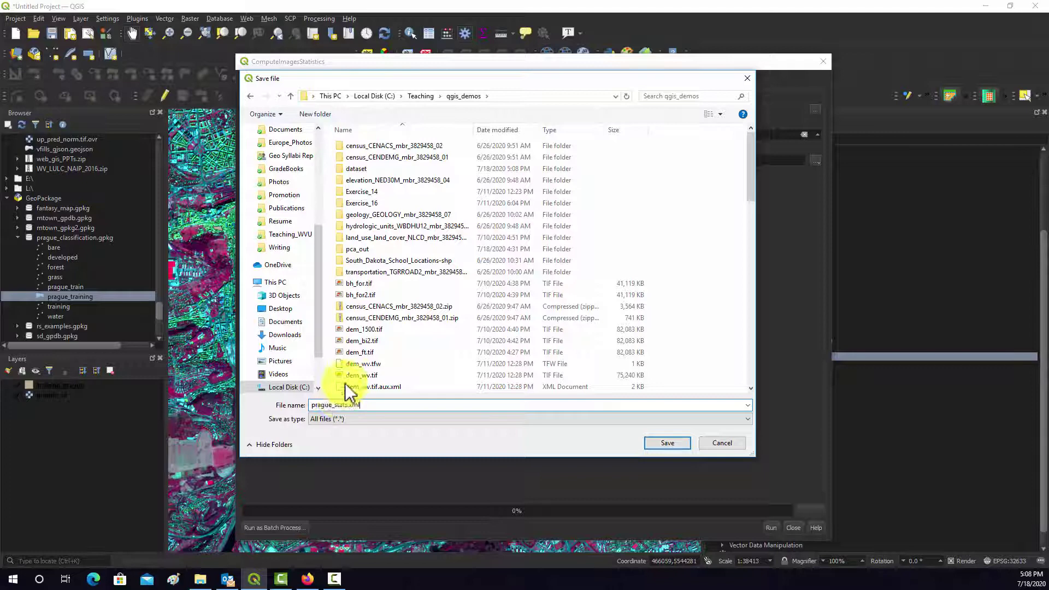
click(671, 443)
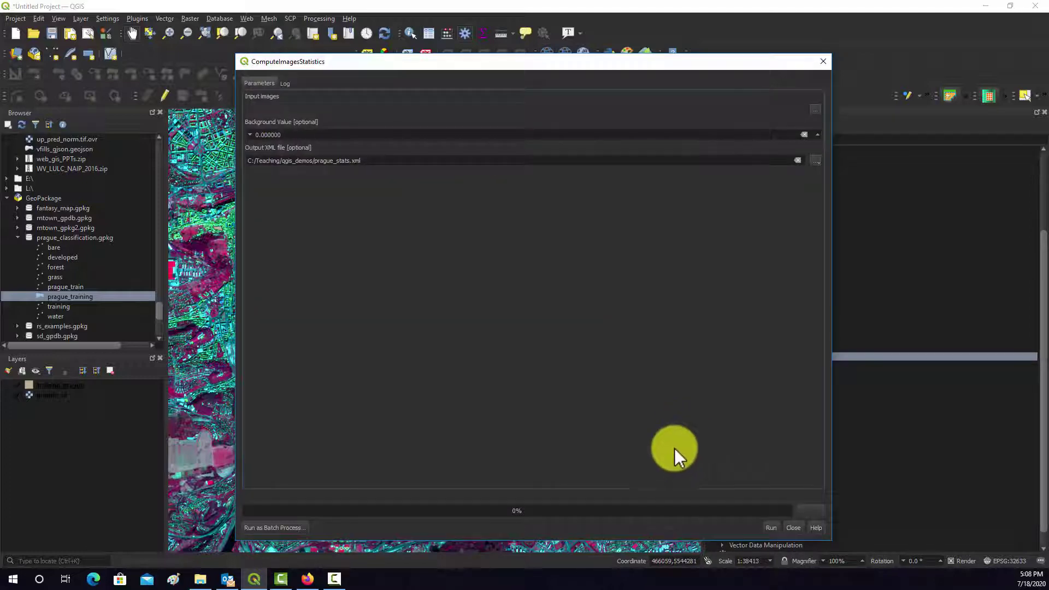
click(770, 528)
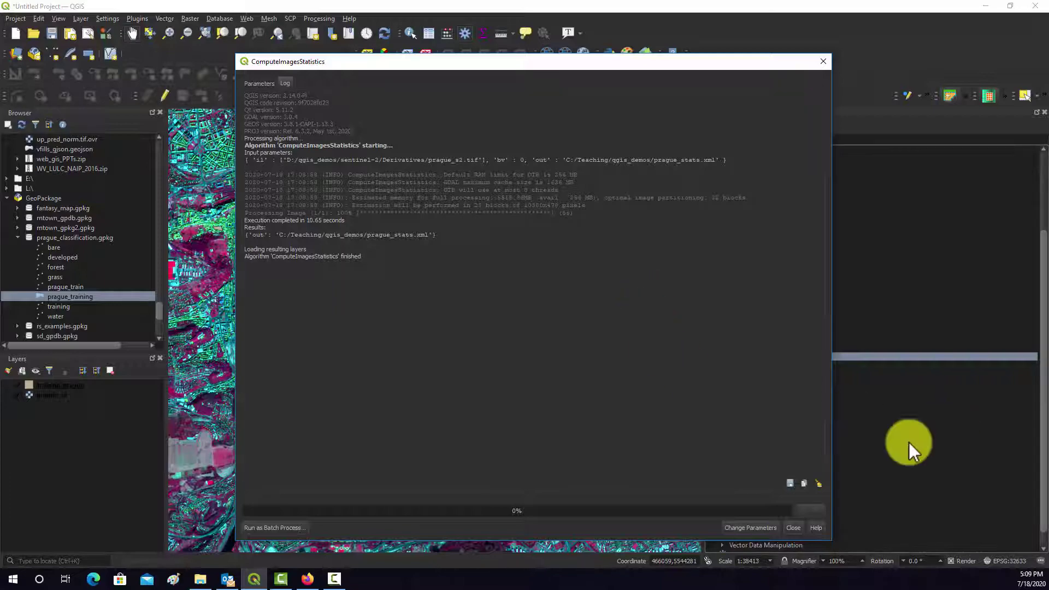
click(794, 528)
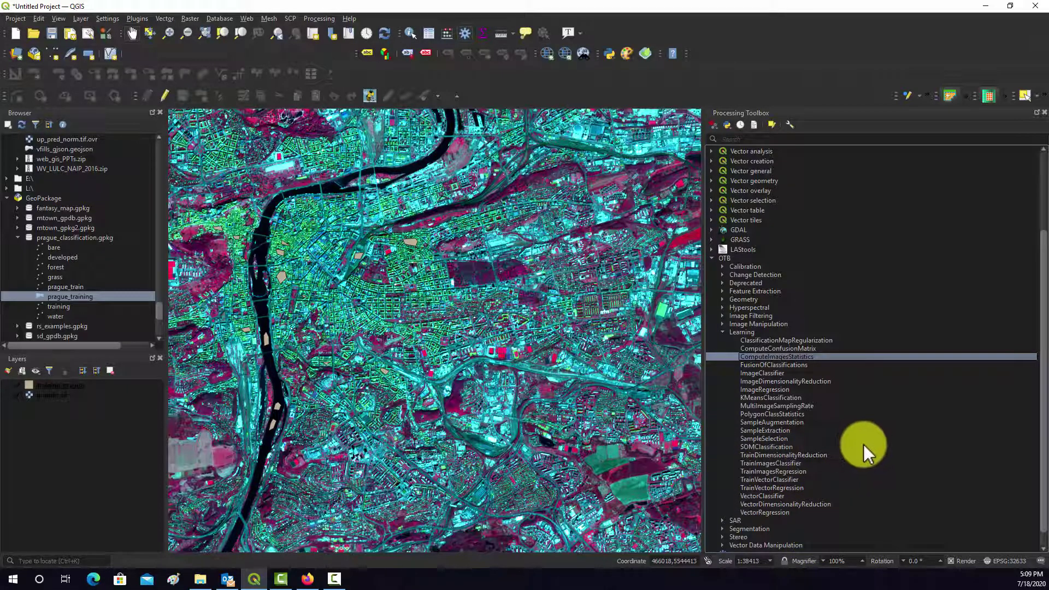
- Compare TrainImagesClassifier, TrainImagesRegression, TrainVectorClassifier and TrainVectorRegression, then open TrainImagesClassifier
click(763, 463)
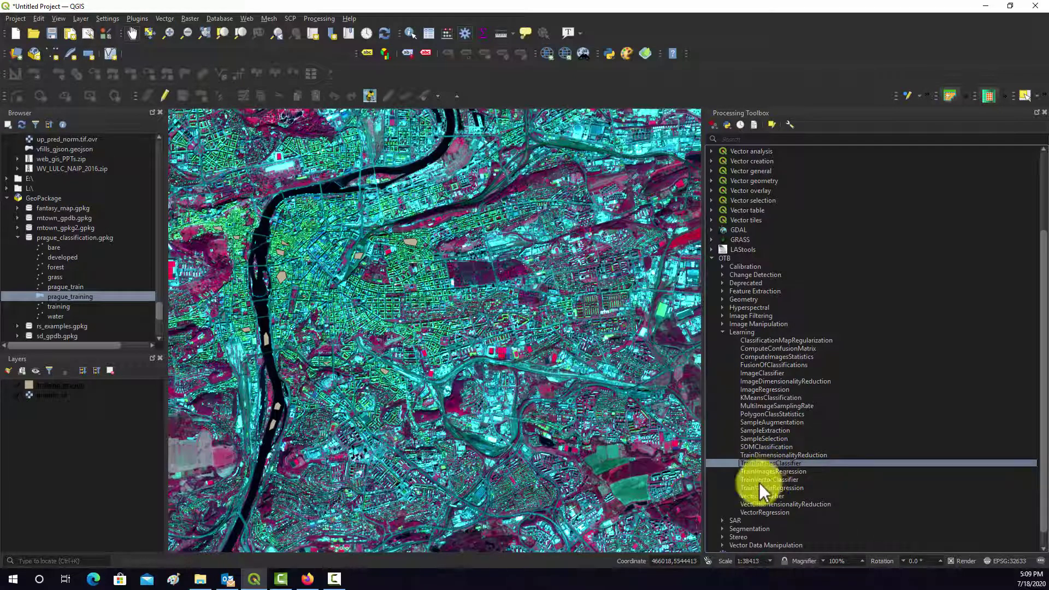
click(757, 471)
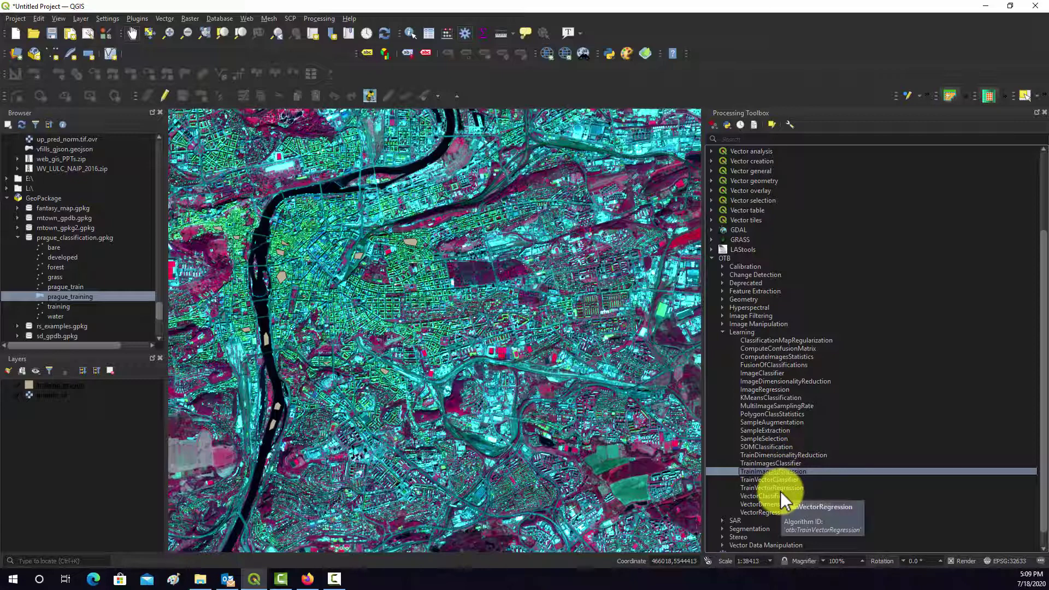
click(763, 463)
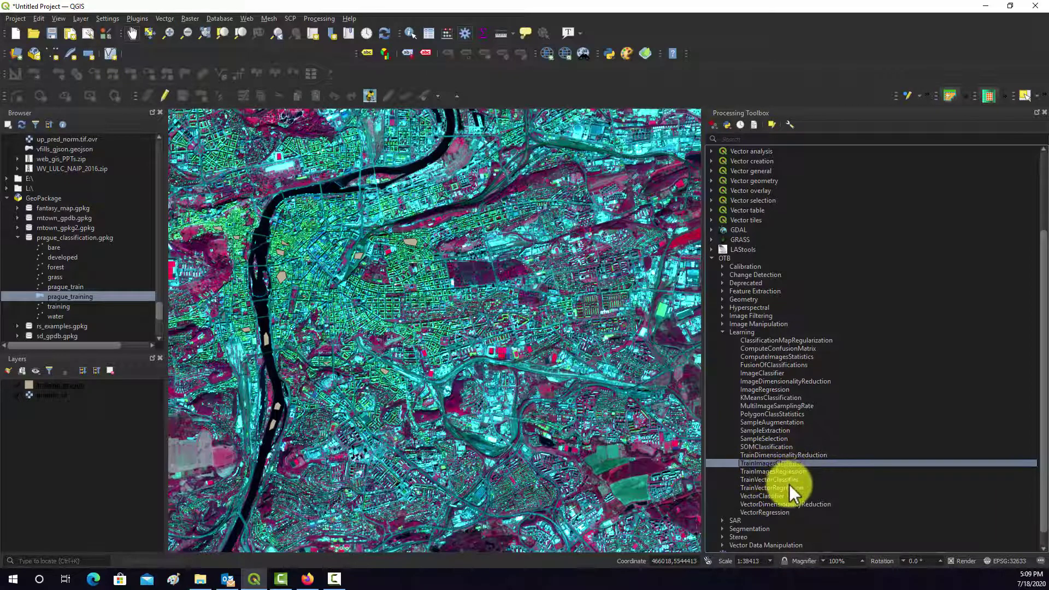
click(756, 481)
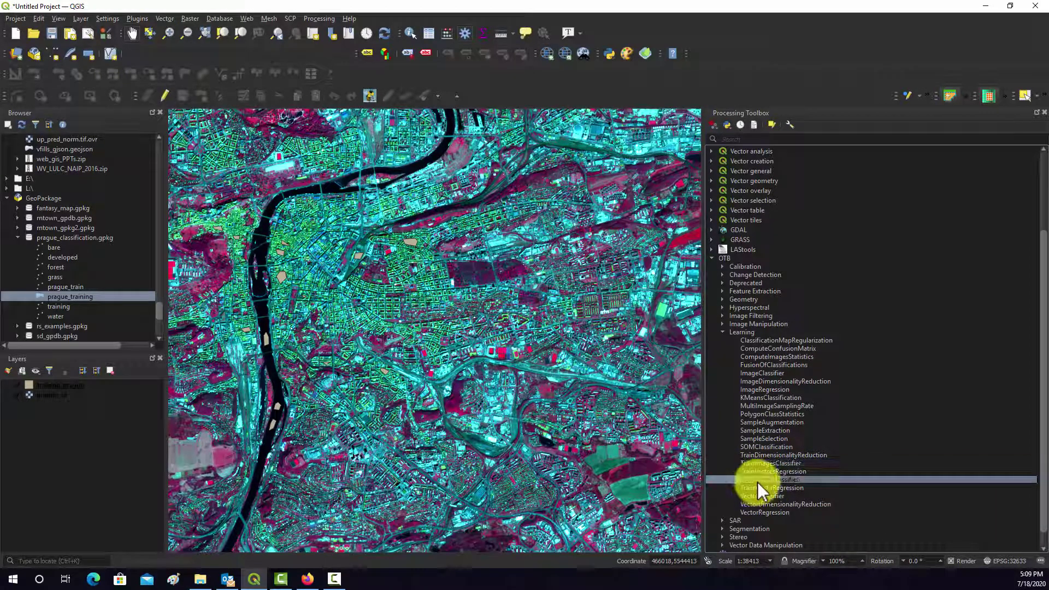
click(744, 489)
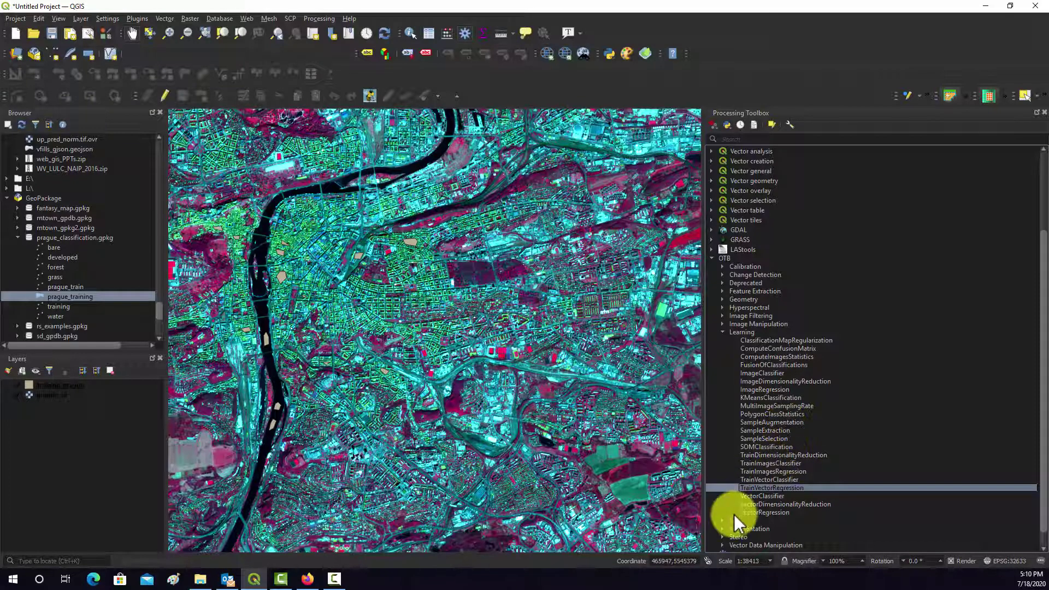
click(766, 472)
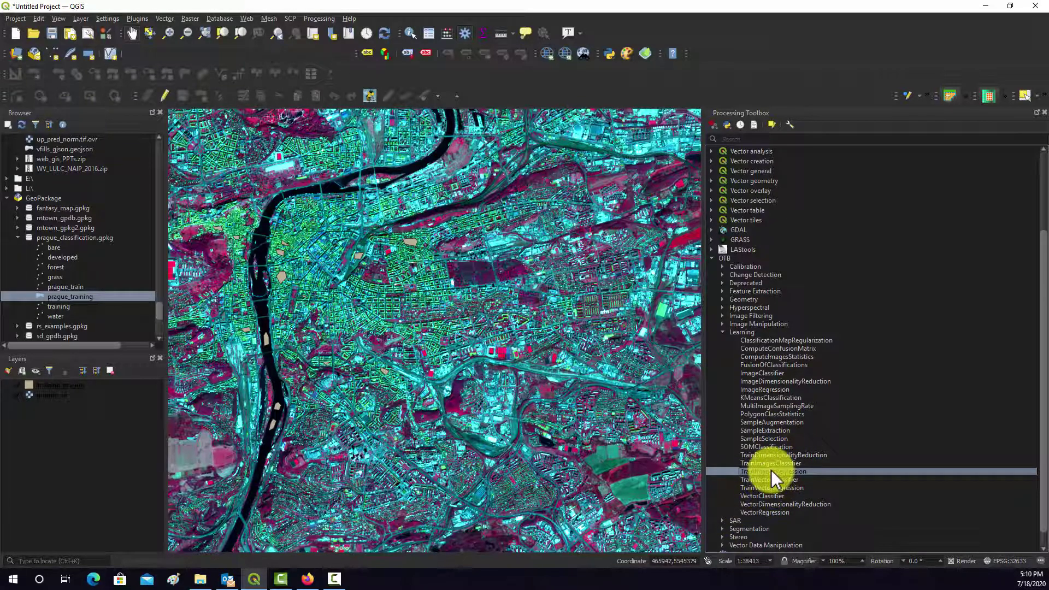
double_click(772, 463)
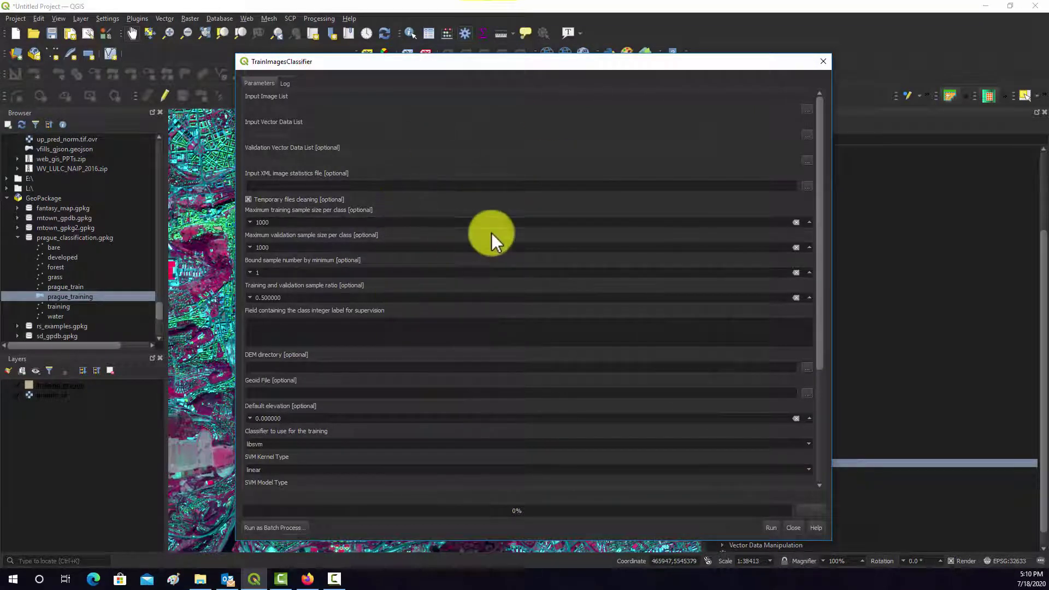
- Choose prague_s2 as input image and training_prague as input vector data, then reopen the vector list
click(807, 110)
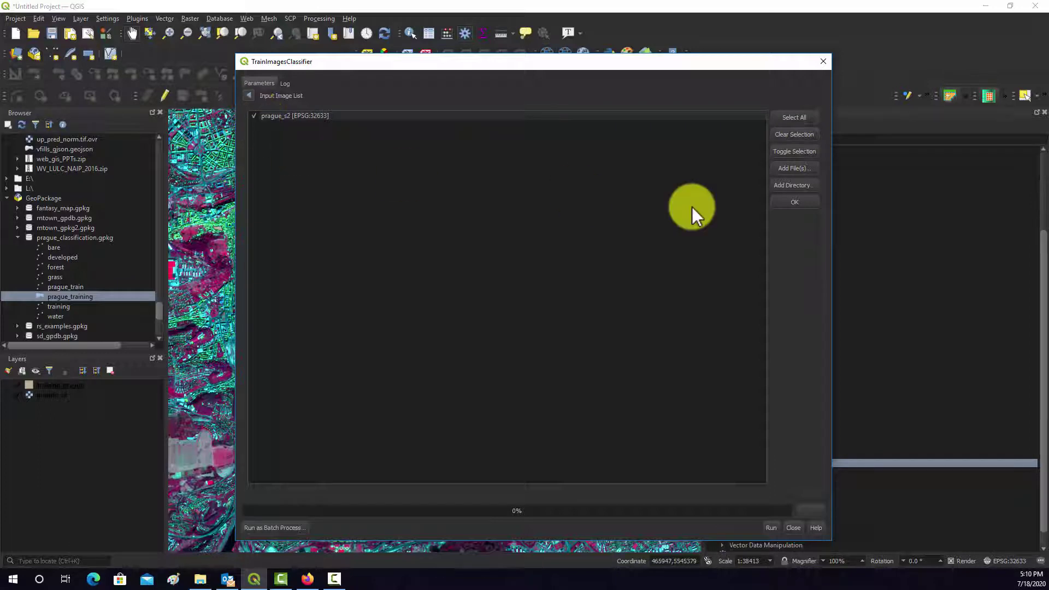
click(792, 202)
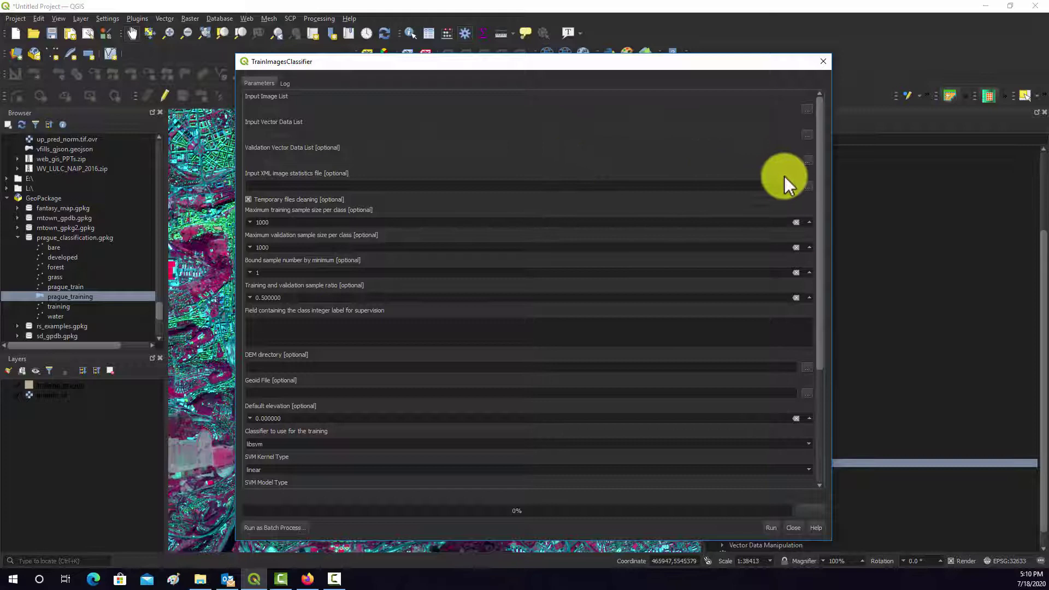
click(807, 135)
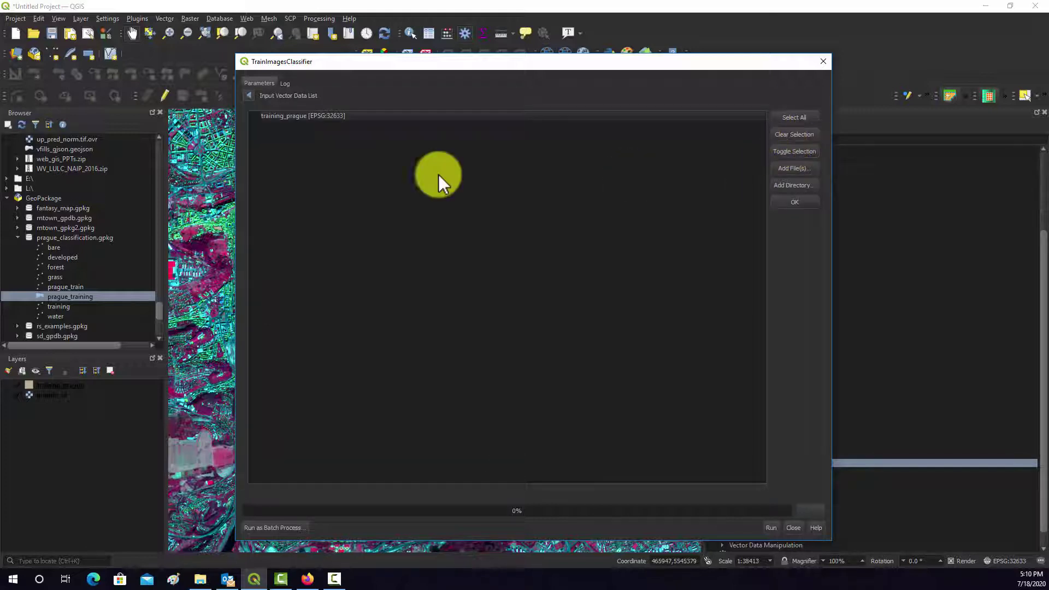
click(785, 201)
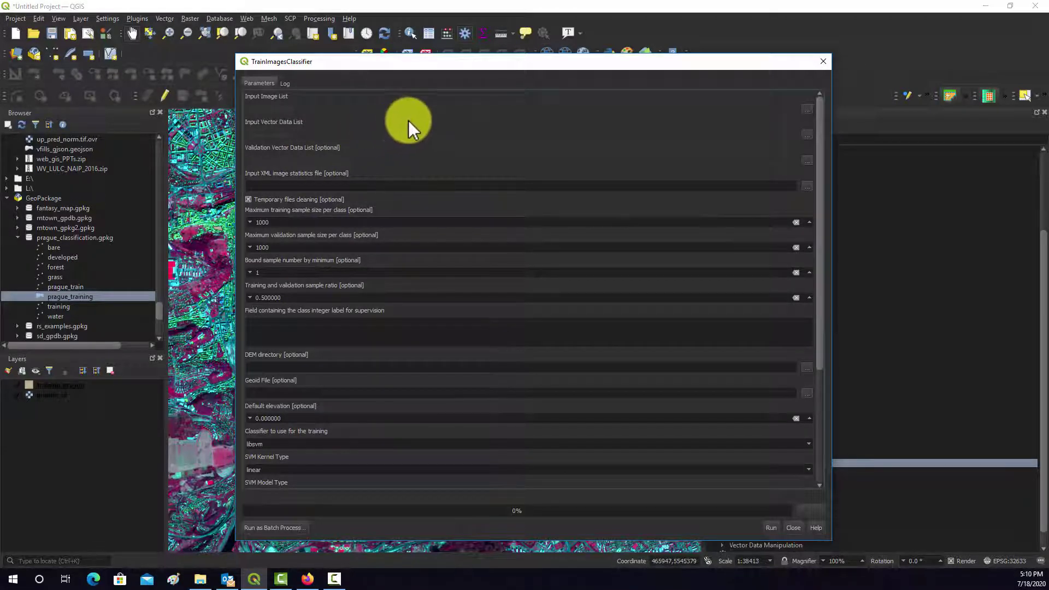
click(807, 135)
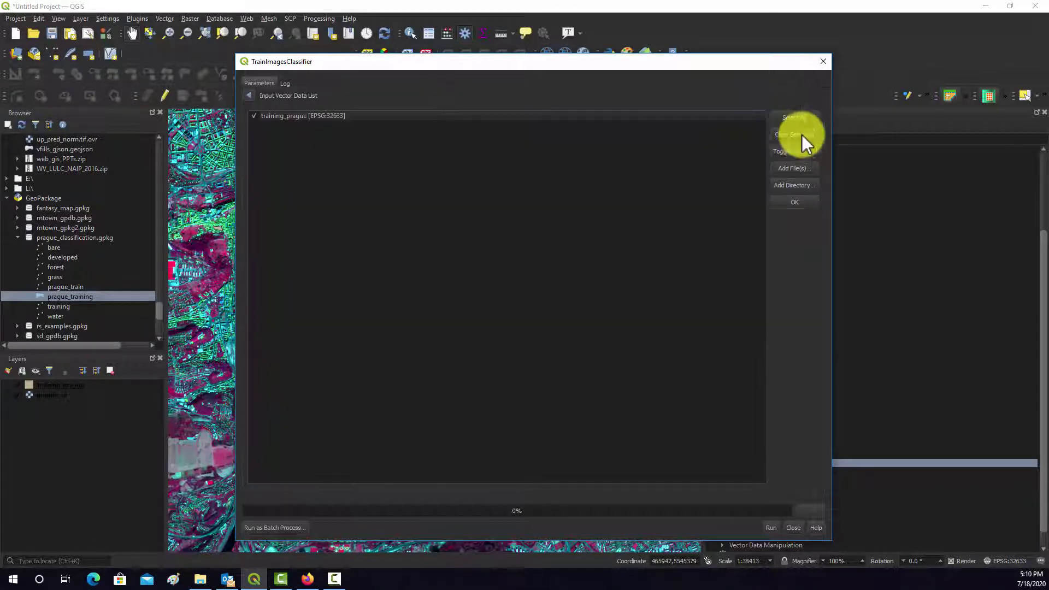
click(788, 168)
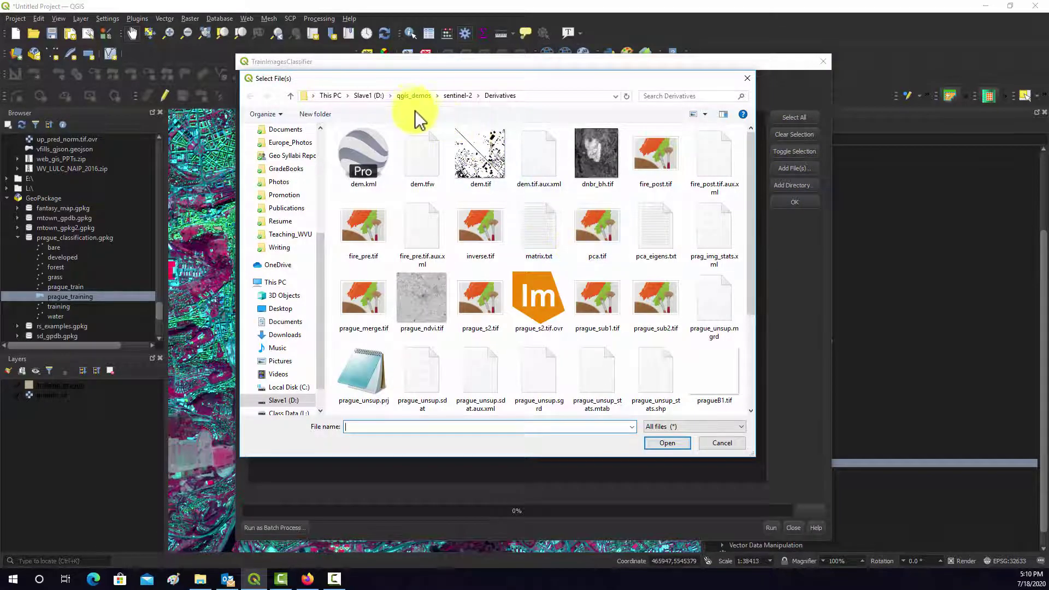
click(413, 97)
scroll(470, 315, down, 1)
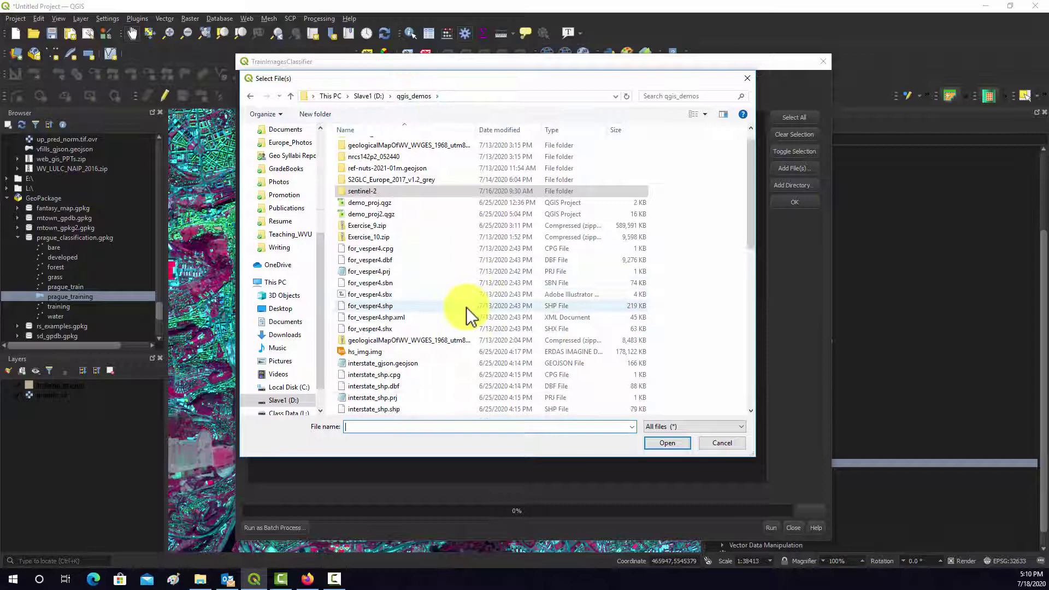
scroll(418, 309, down, 12)
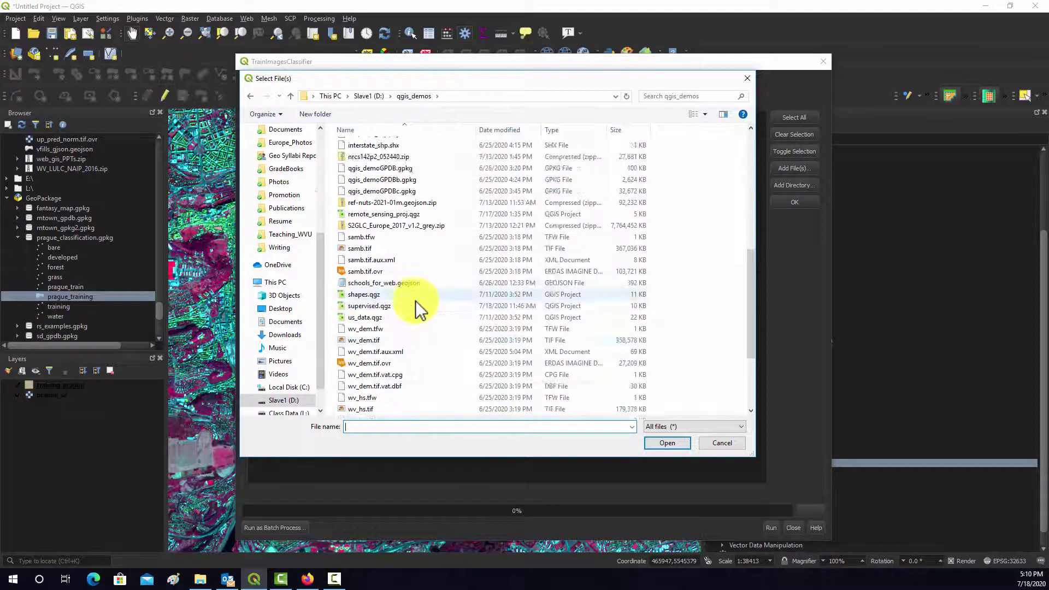
scroll(393, 290, up, 2)
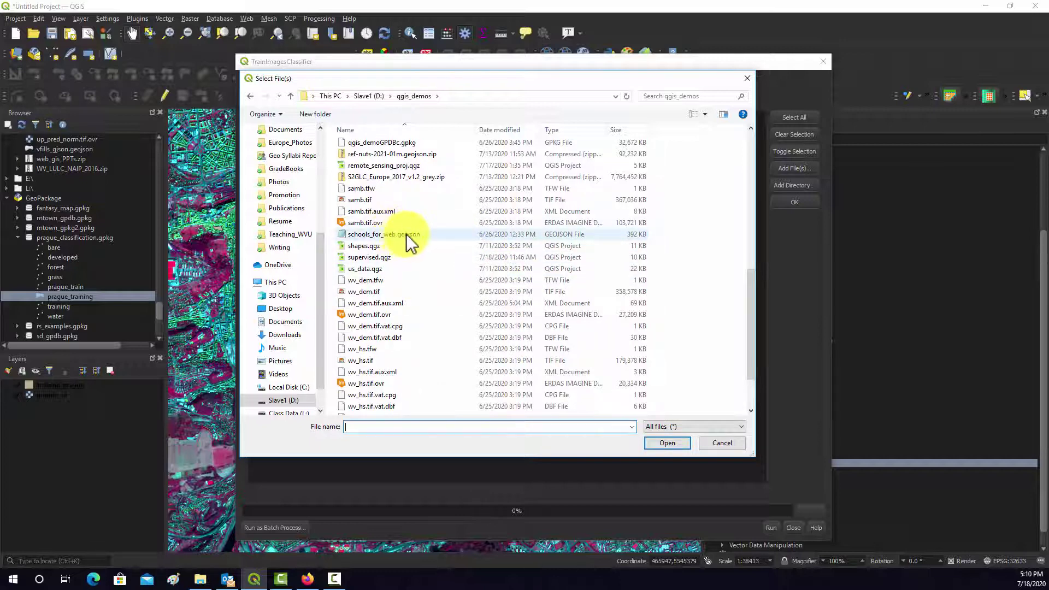
scroll(417, 270, down, 2)
scroll(414, 282, up, 4)
scroll(415, 282, up, 2)
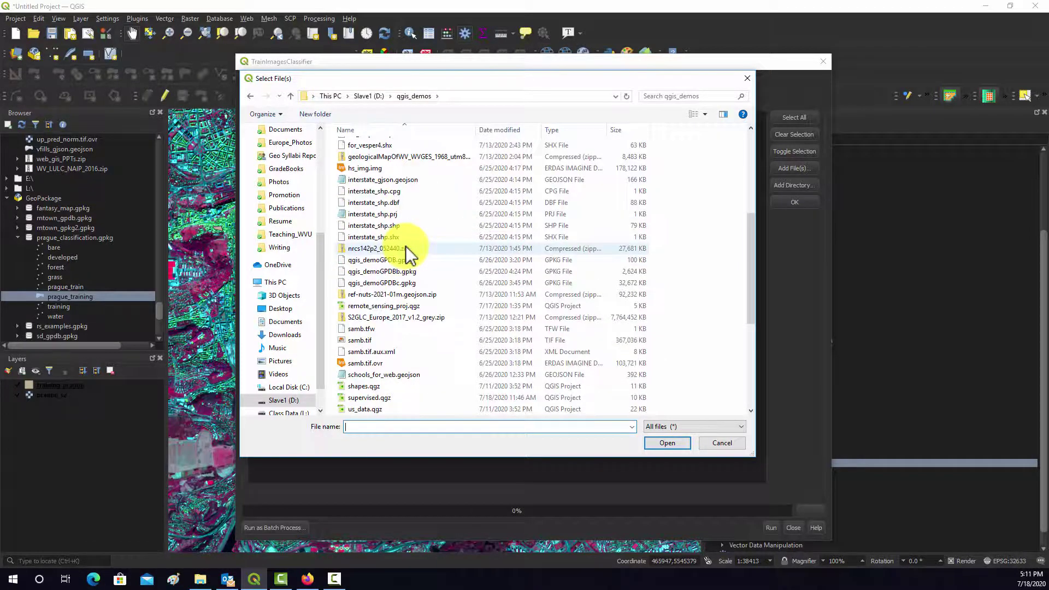
scroll(406, 252, down, 6)
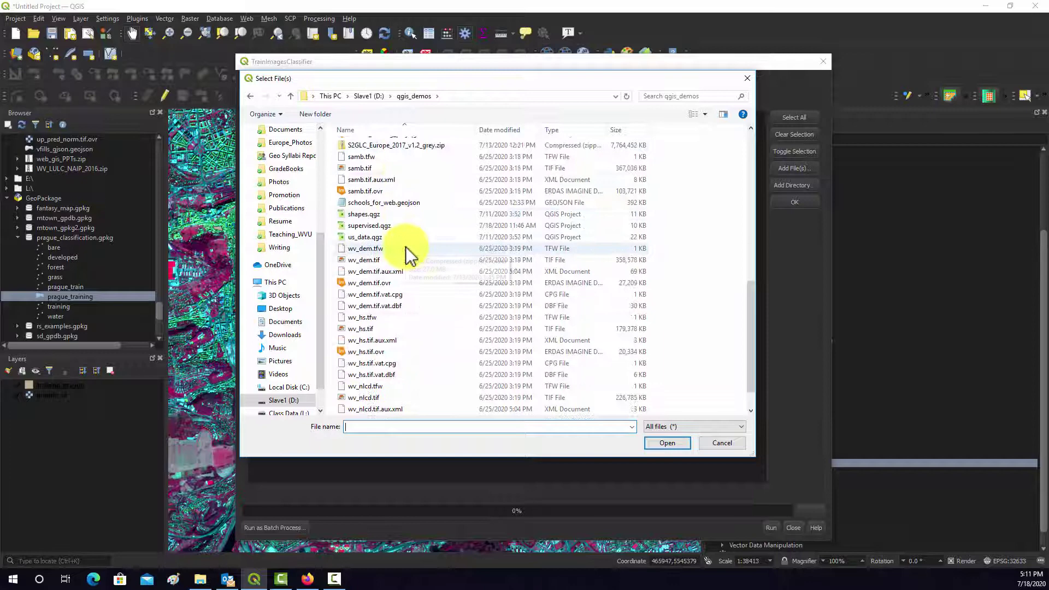
scroll(387, 270, up, 2)
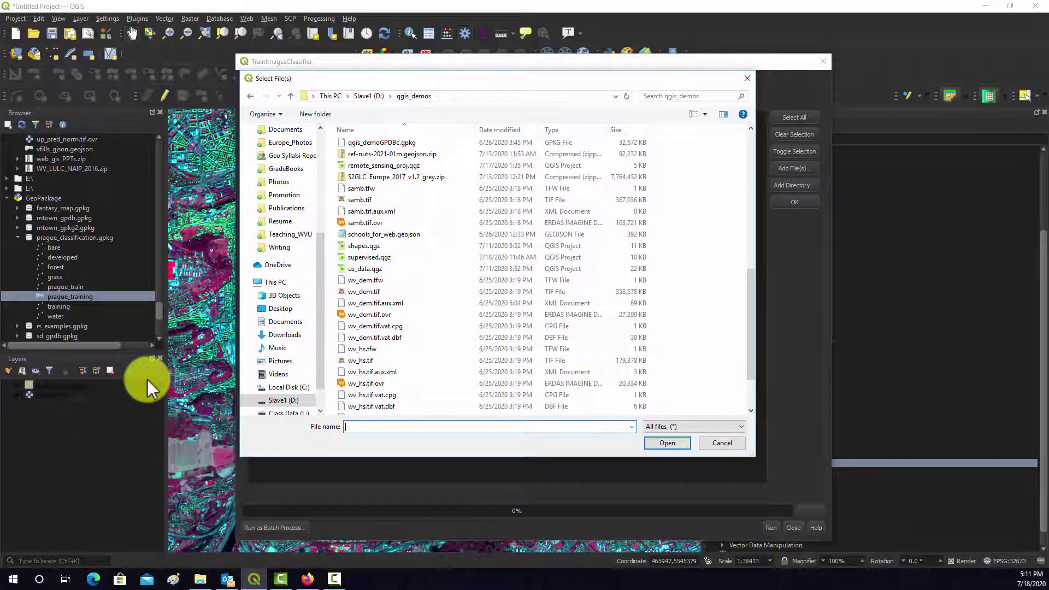
- Check training_prague's source location in its layer Properties Information page, then close it
key(Escape)
right_click(49, 384)
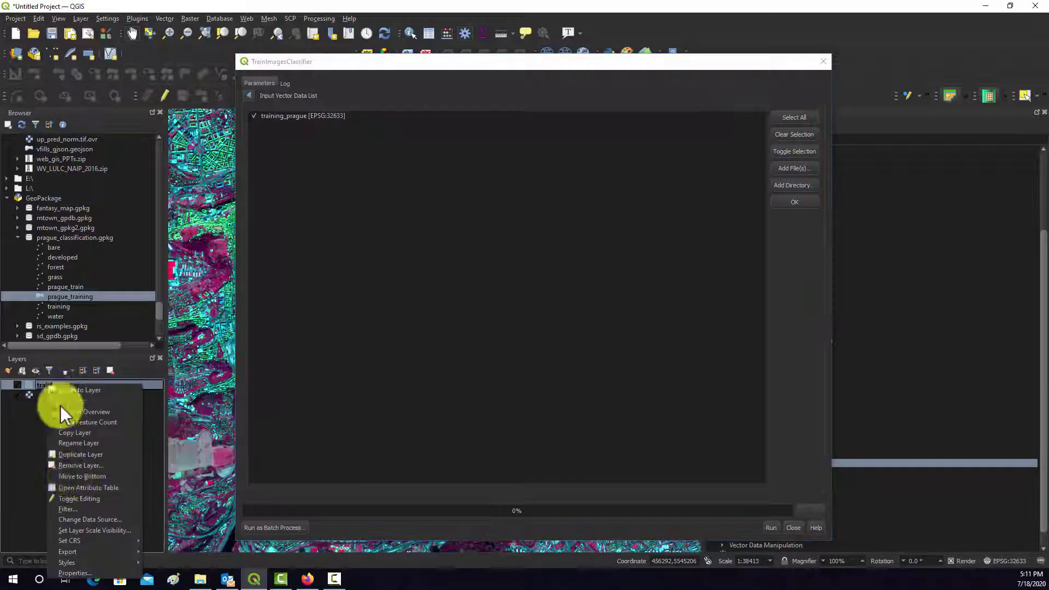
click(82, 567)
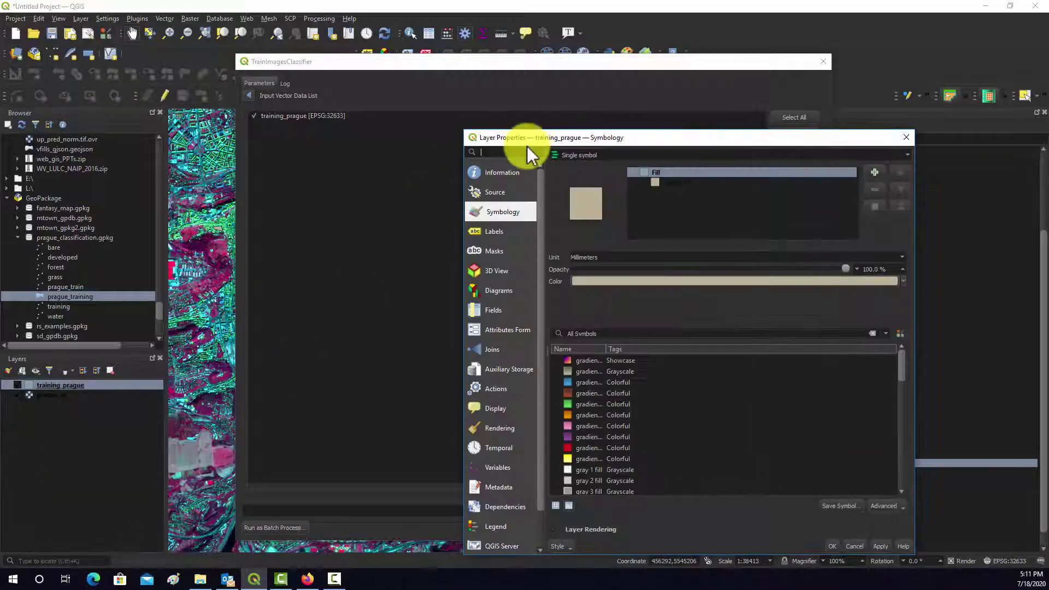
click(499, 172)
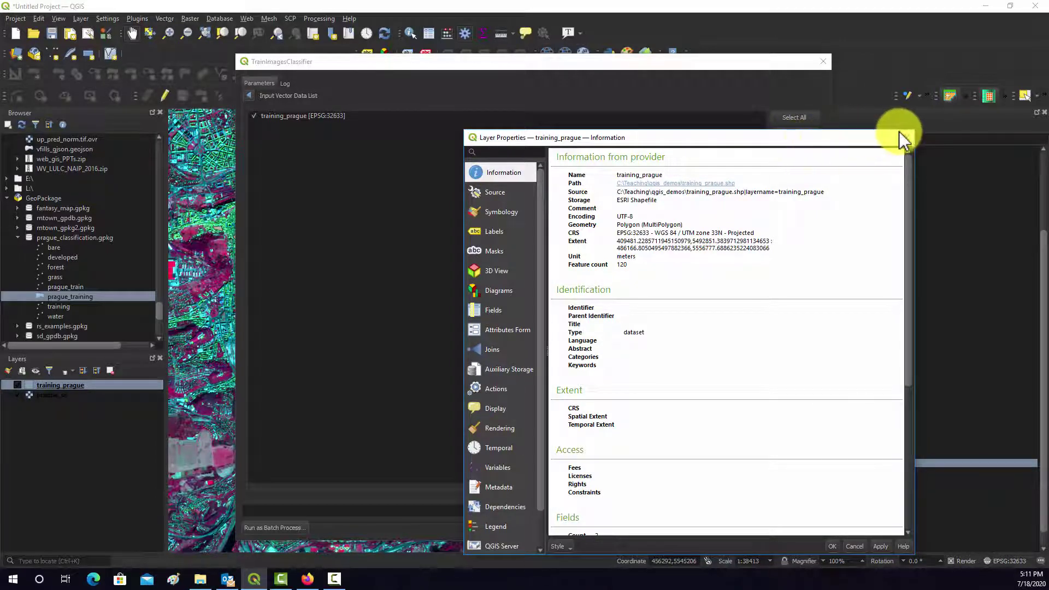
key(Escape)
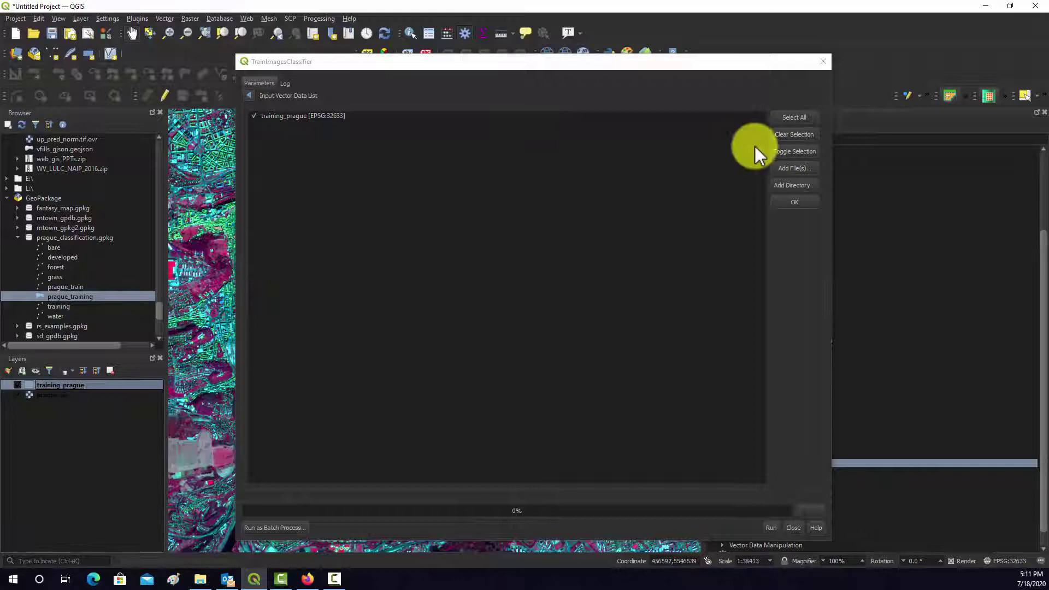
- Add C:/Teaching/qgis_demos/training_prague.shp to the input vector data list and confirm it
click(788, 169)
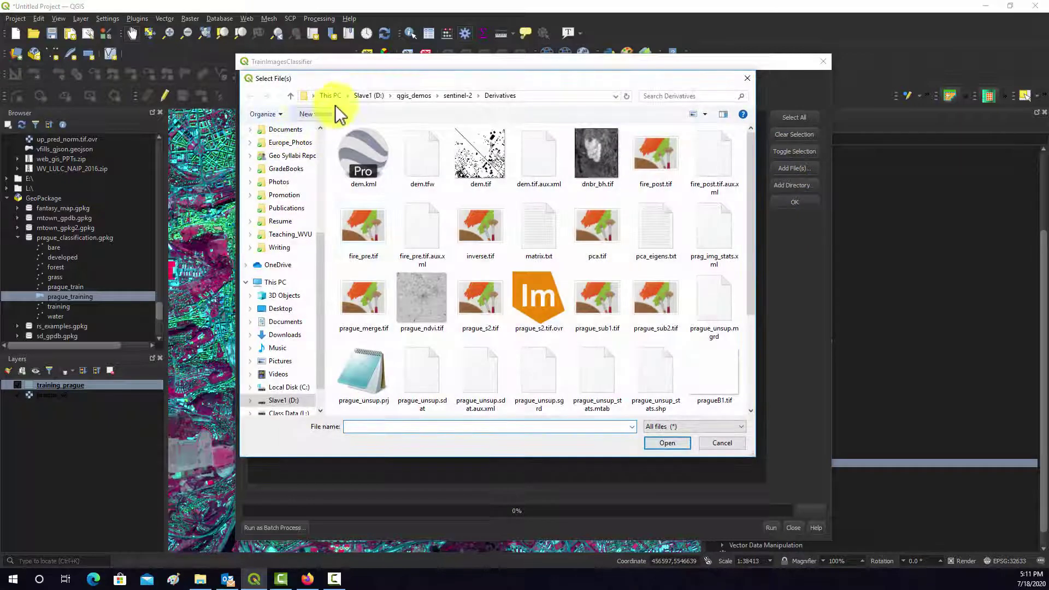
click(301, 388)
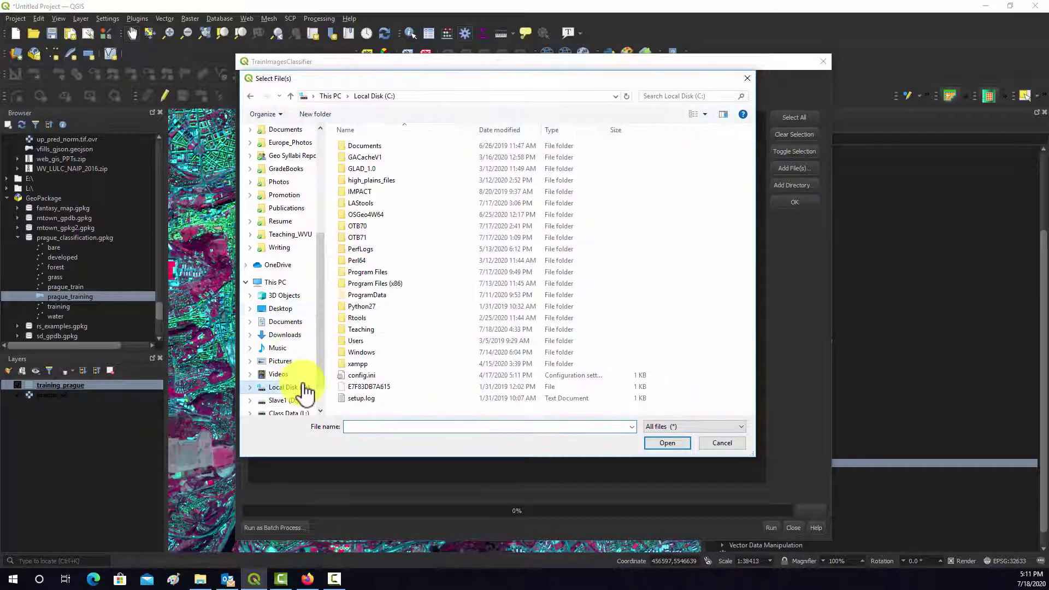
double_click(365, 330)
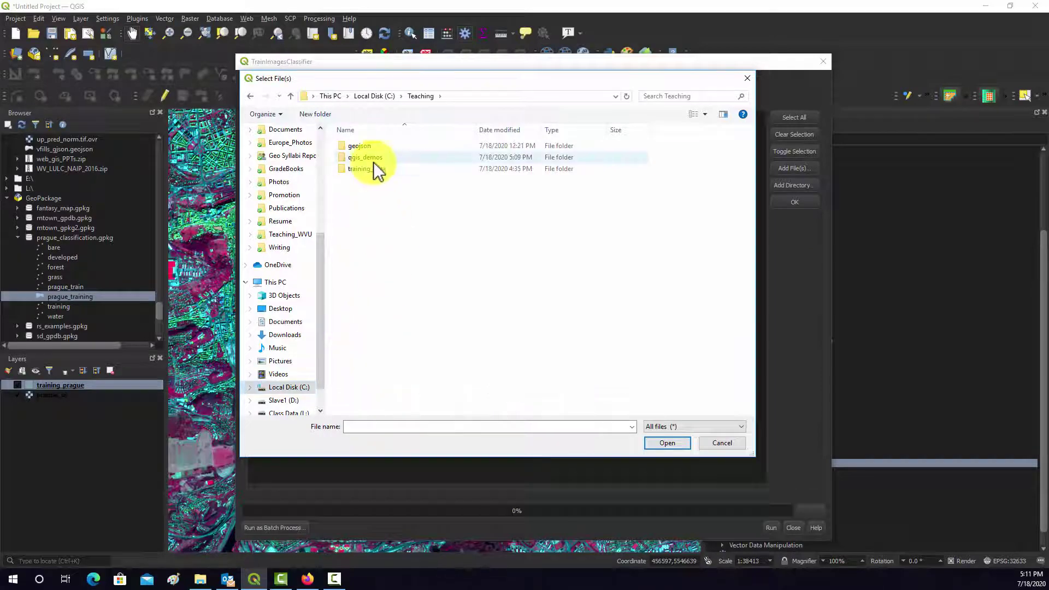
double_click(370, 157)
scroll(441, 304, down, 5)
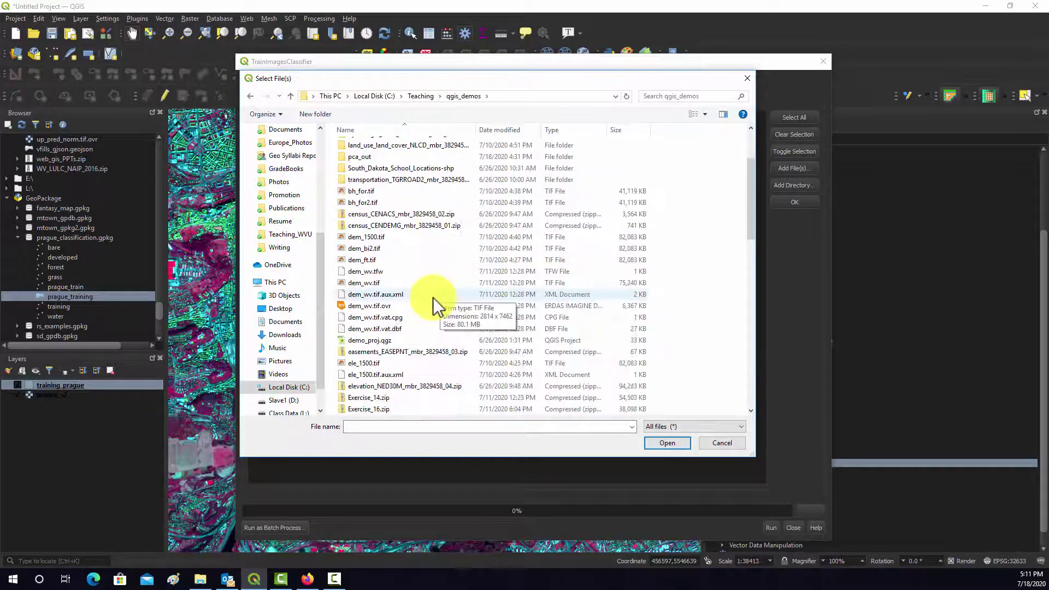
scroll(437, 305, down, 10)
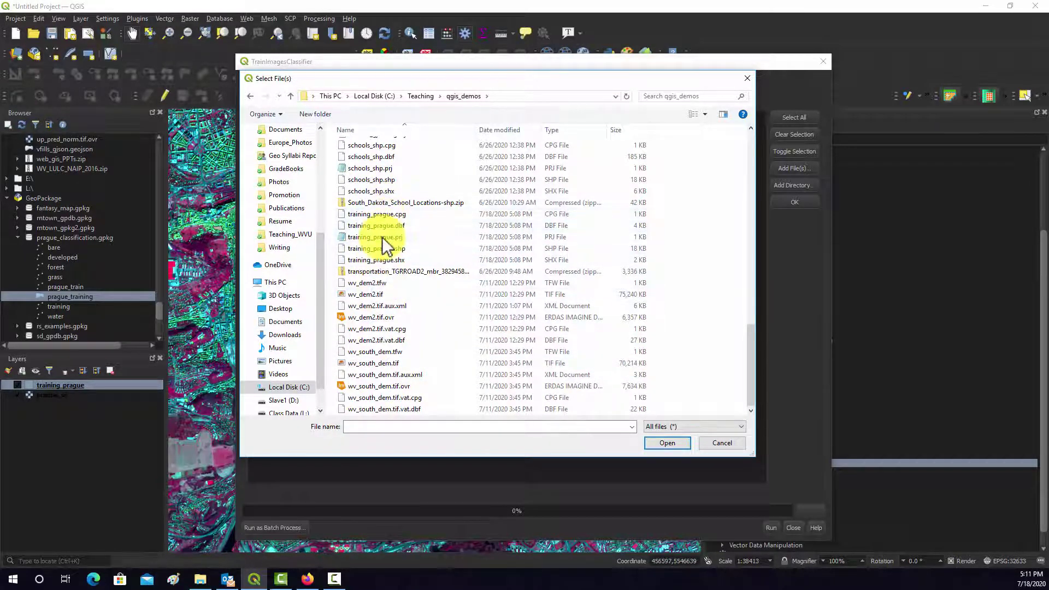
click(365, 248)
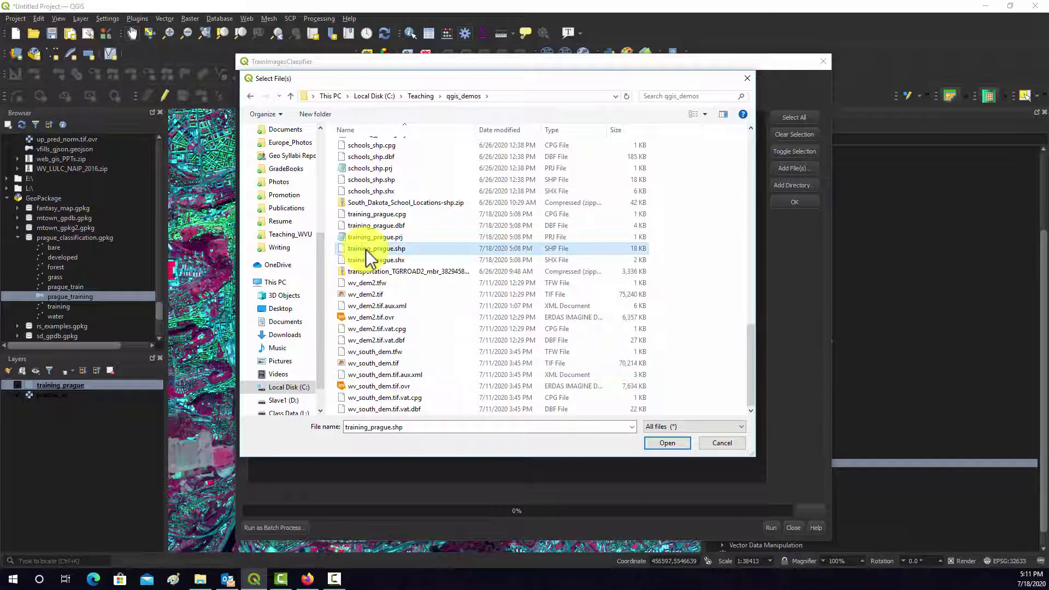
click(664, 444)
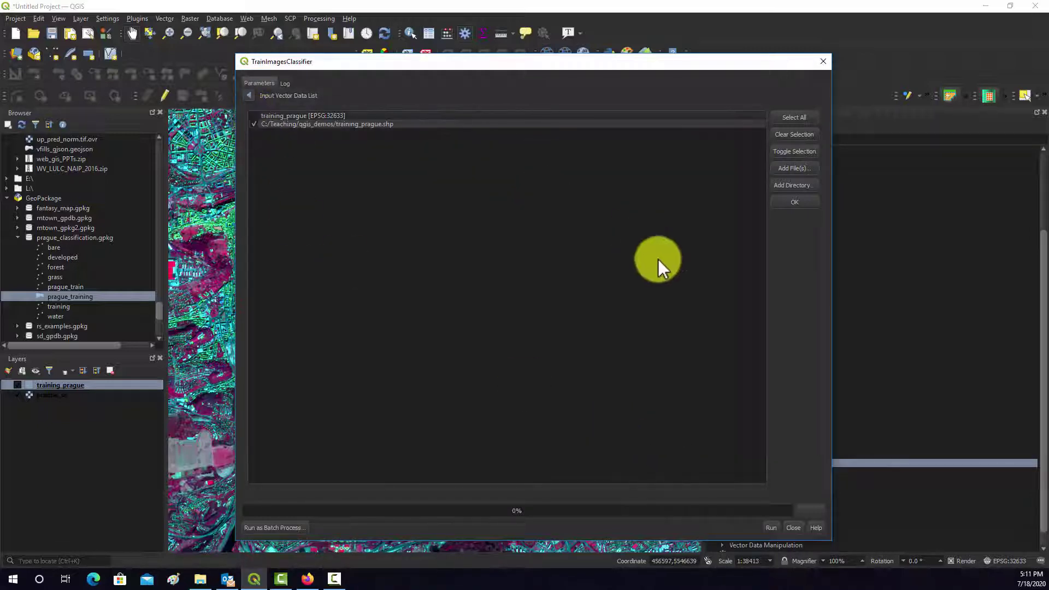
click(795, 202)
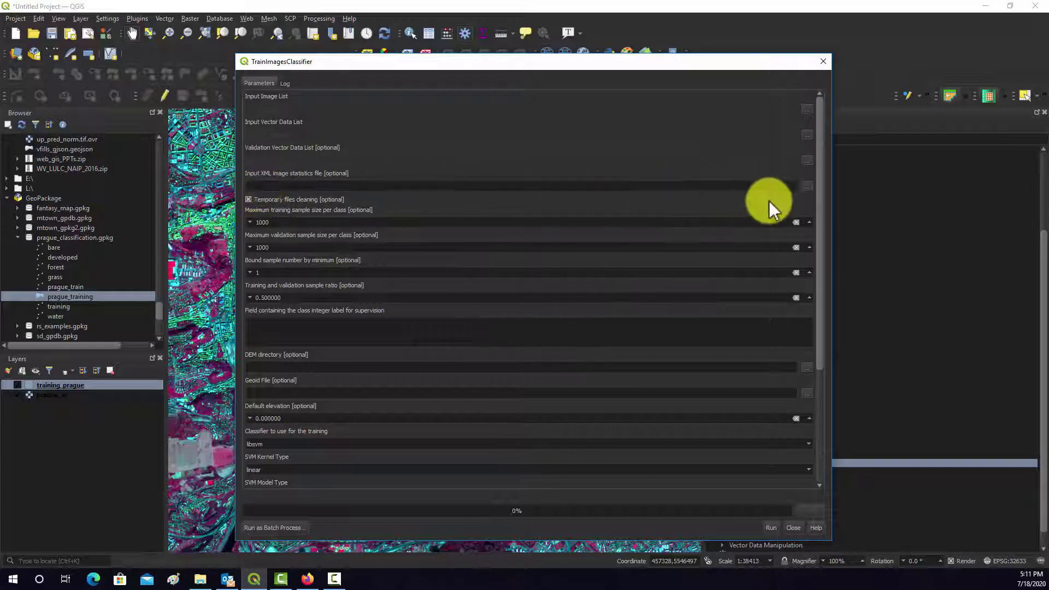
- Browse C:/Teaching/qgis_demos for the image statistics XML file
click(807, 184)
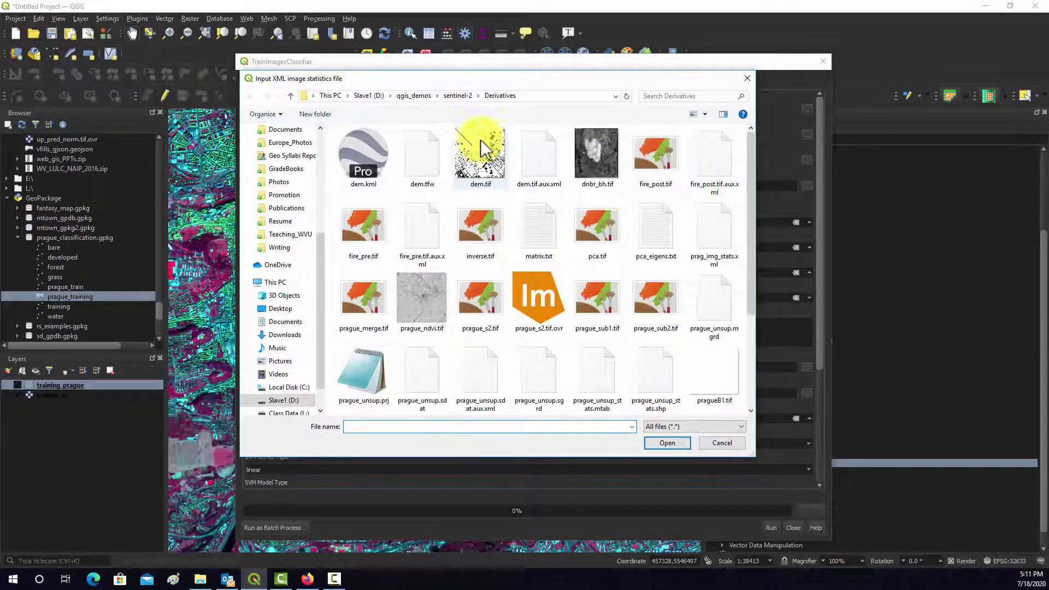
scroll(653, 284, down, 2)
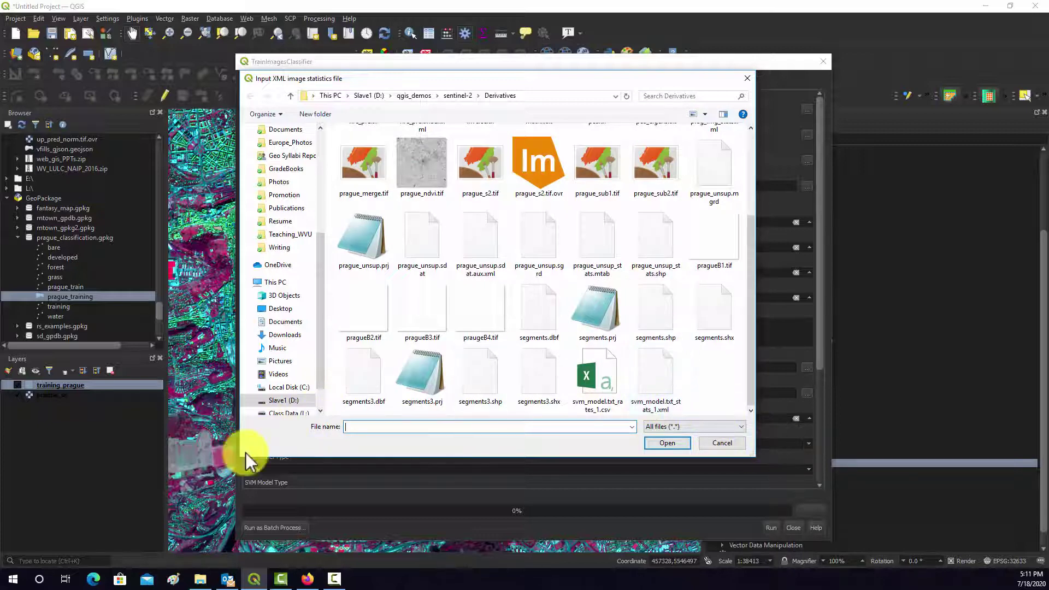
click(276, 388)
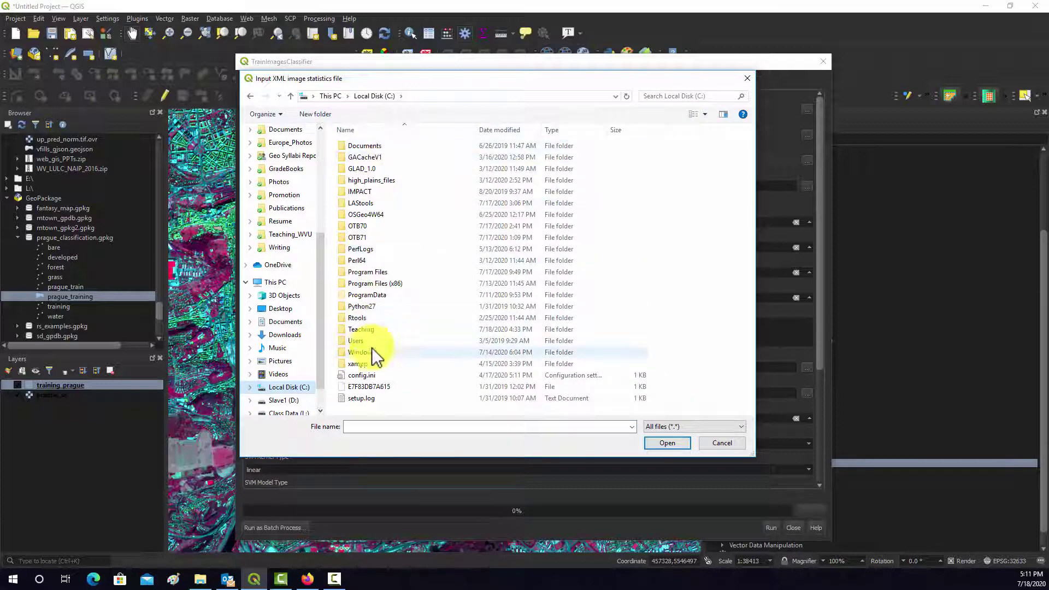
double_click(362, 329)
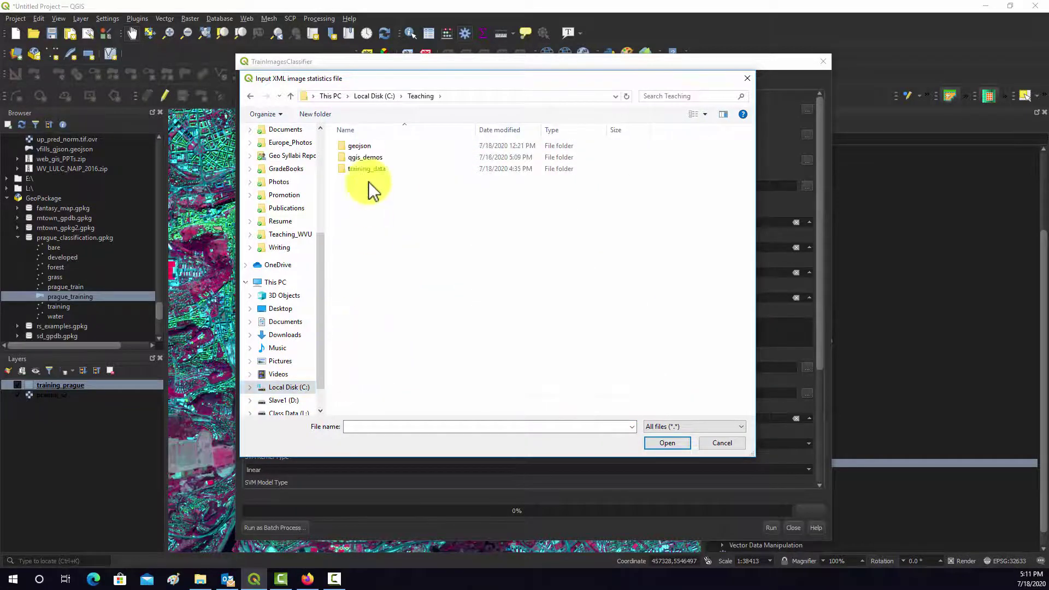
double_click(363, 157)
scroll(481, 251, down, 5)
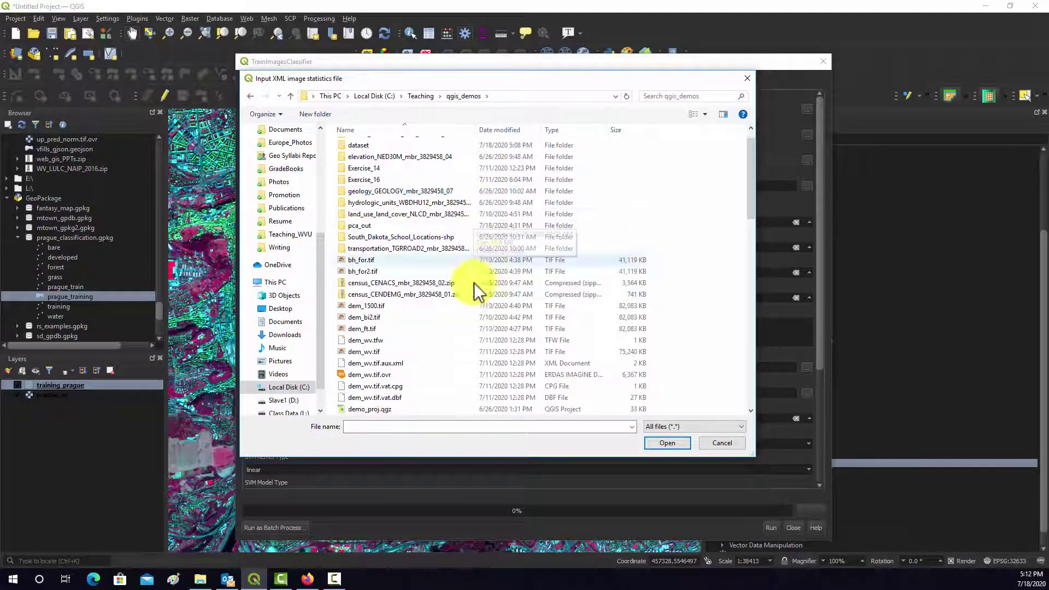
scroll(481, 309, down, 10)
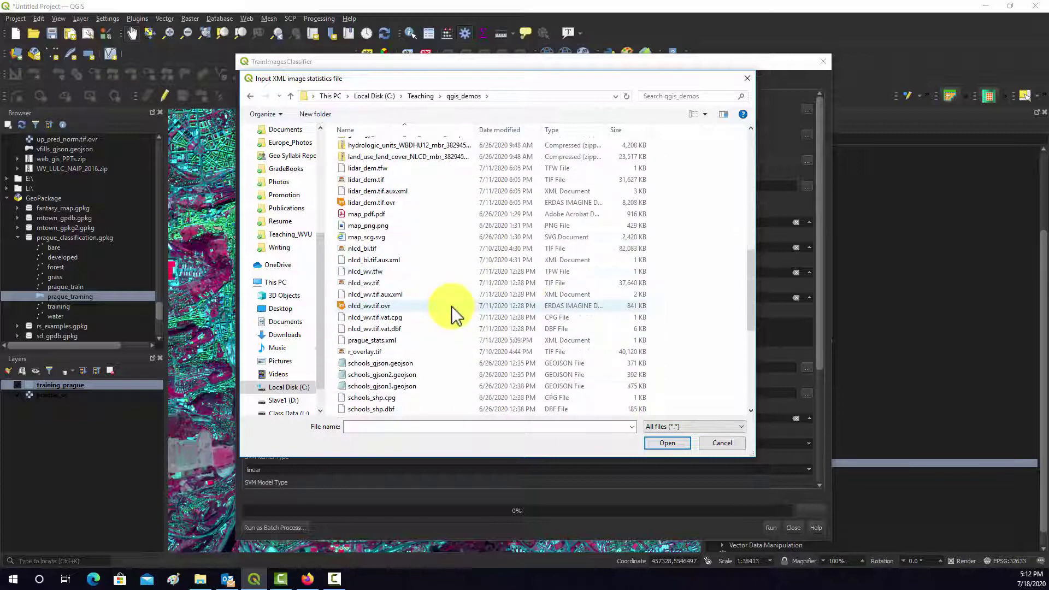
scroll(464, 311, down, 3)
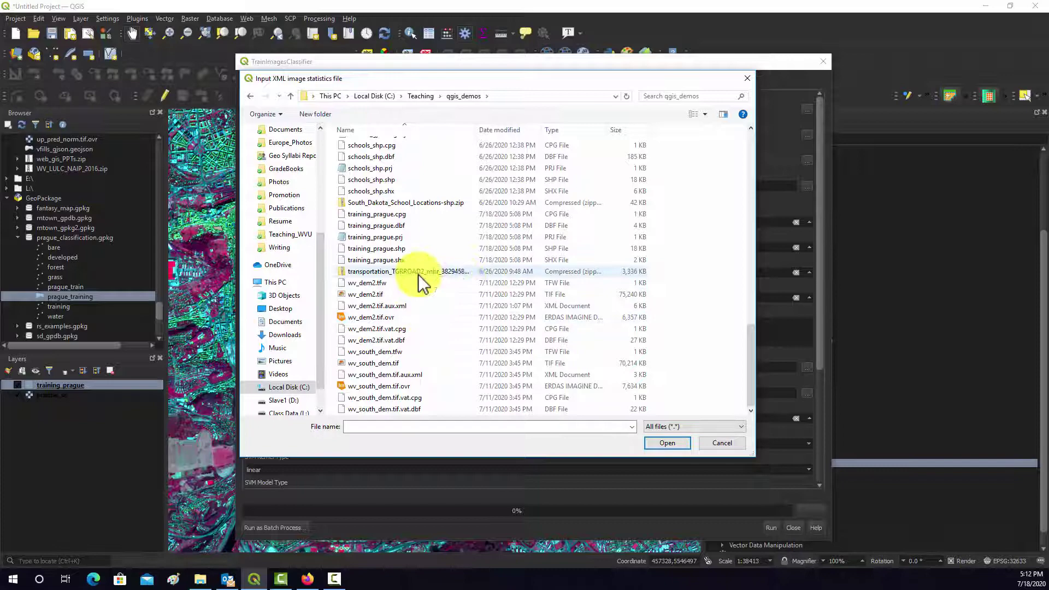
scroll(421, 282, up, 2)
scroll(426, 273, up, 8)
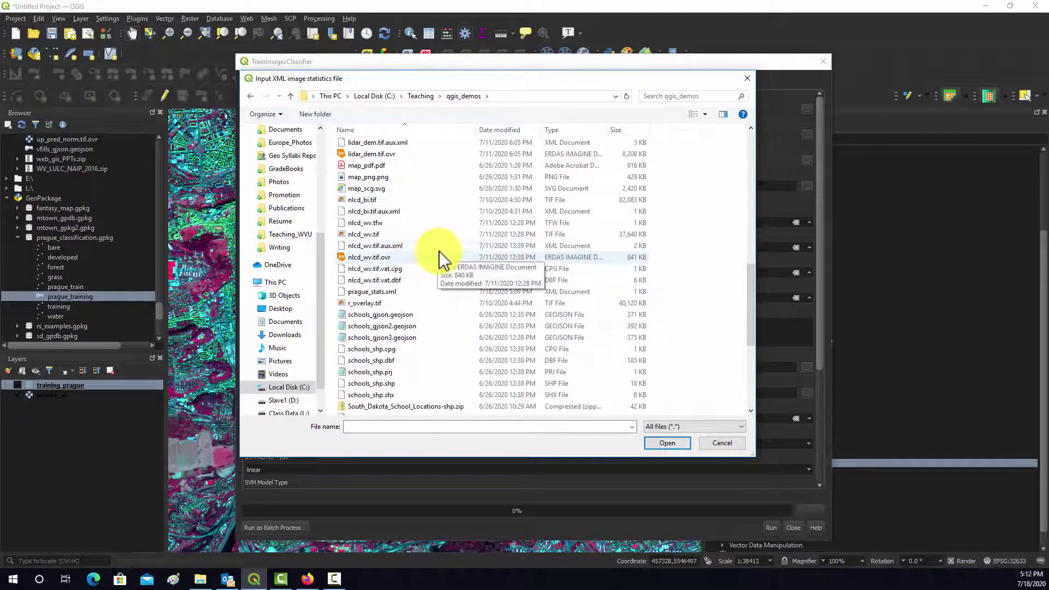
scroll(445, 257, up, 5)
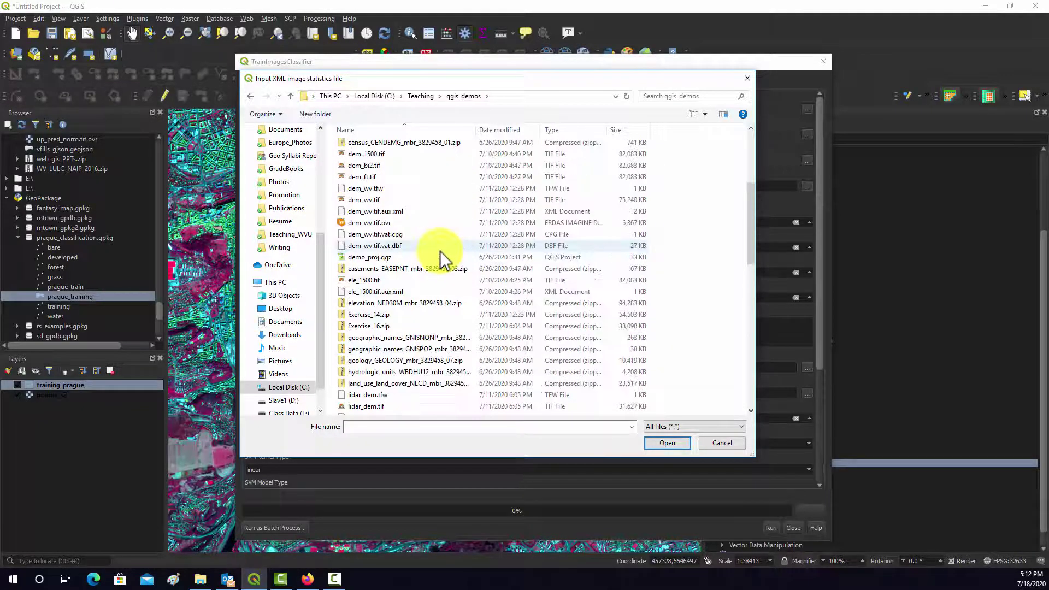
- Search the qgis_demos folder on the D drive for the statistics file
click(290, 400)
scroll(539, 227, down, 6)
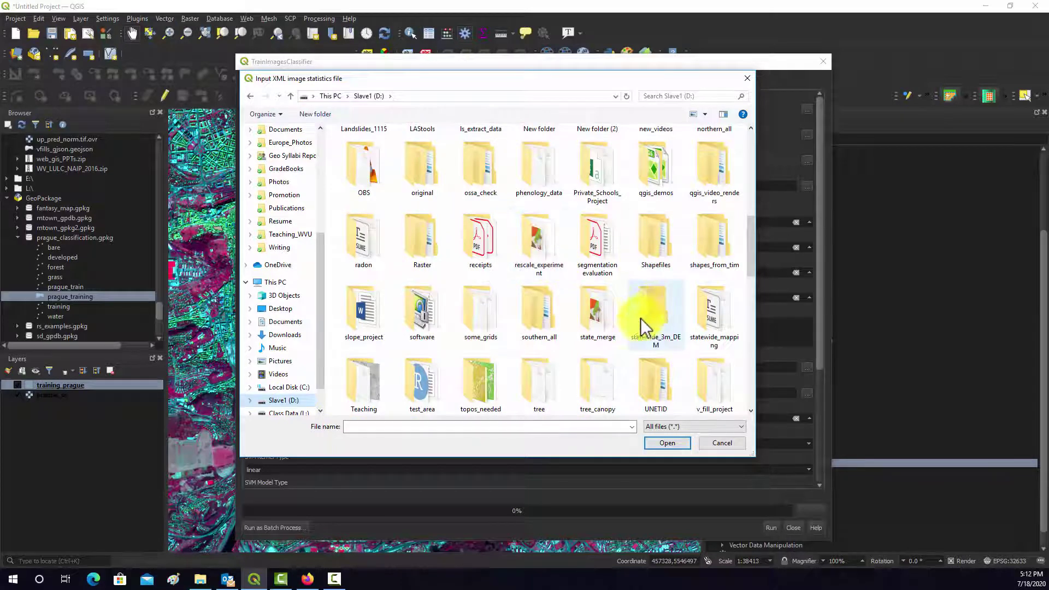
scroll(607, 235, down, 3)
scroll(612, 224, up, 6)
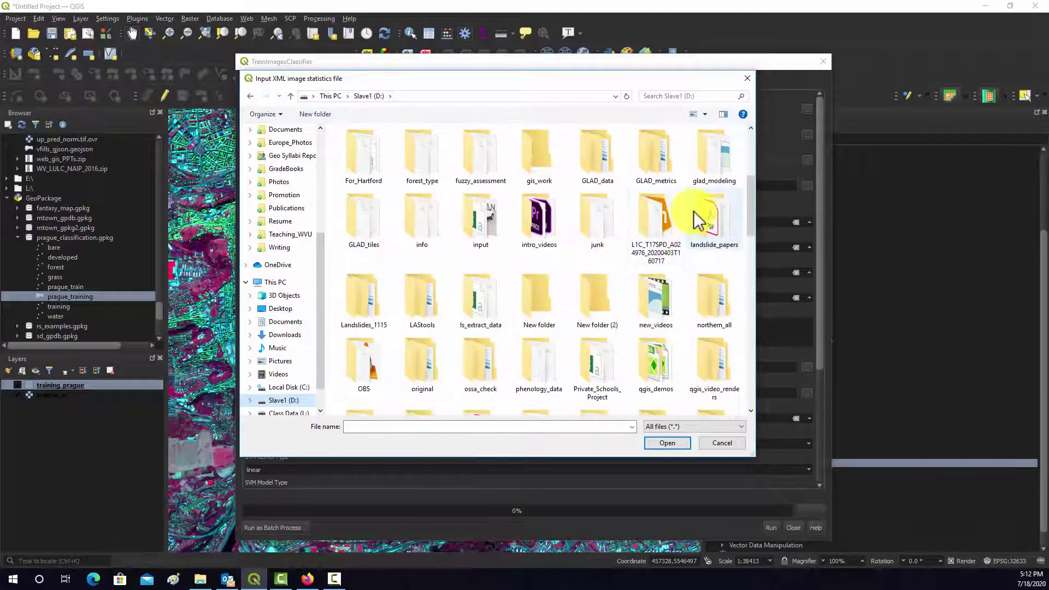
double_click(655, 369)
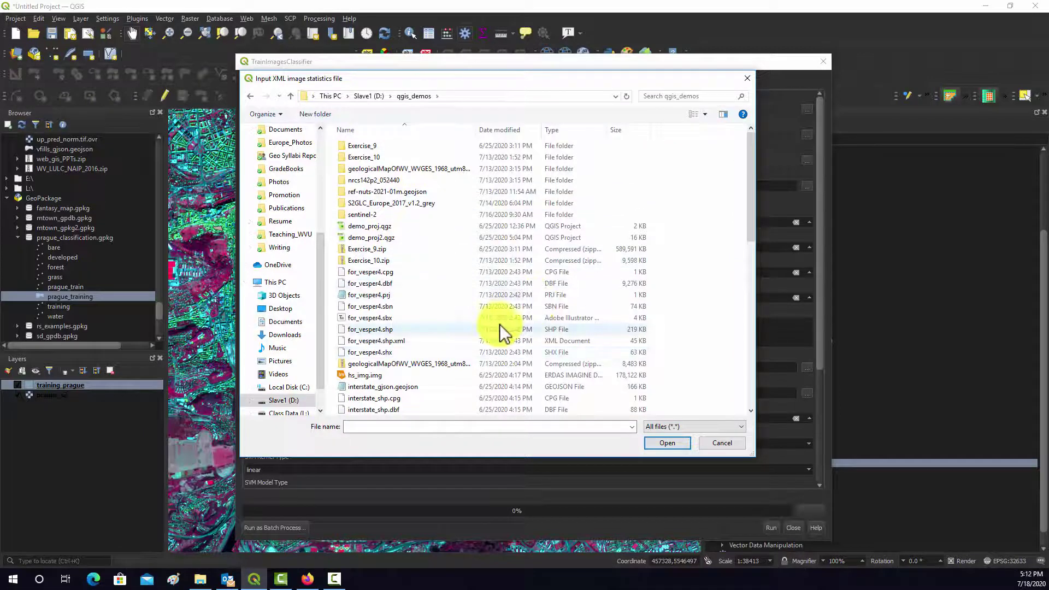
scroll(415, 295, down, 2)
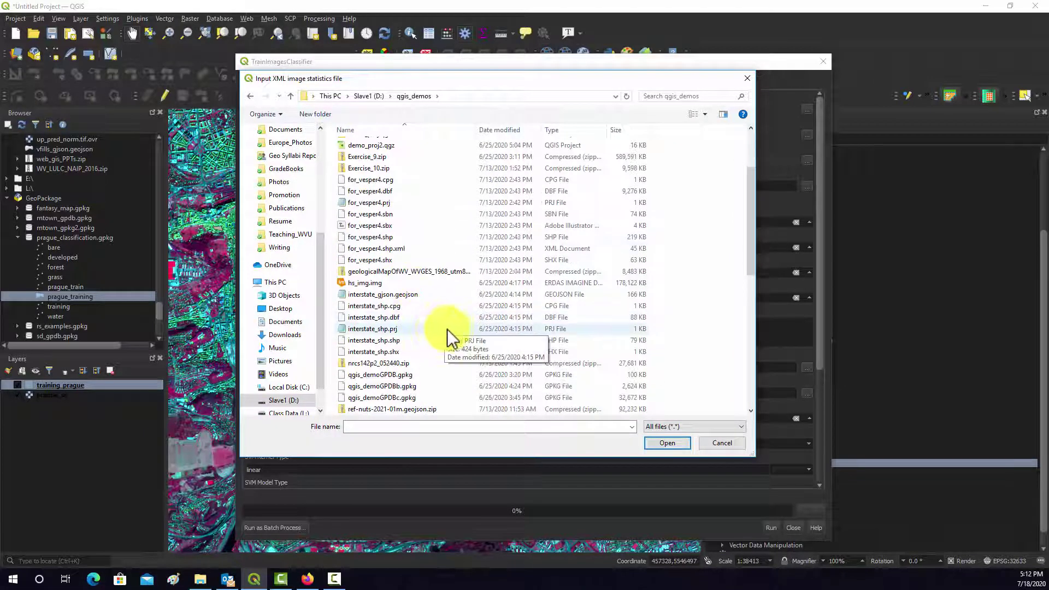
scroll(423, 317, down, 5)
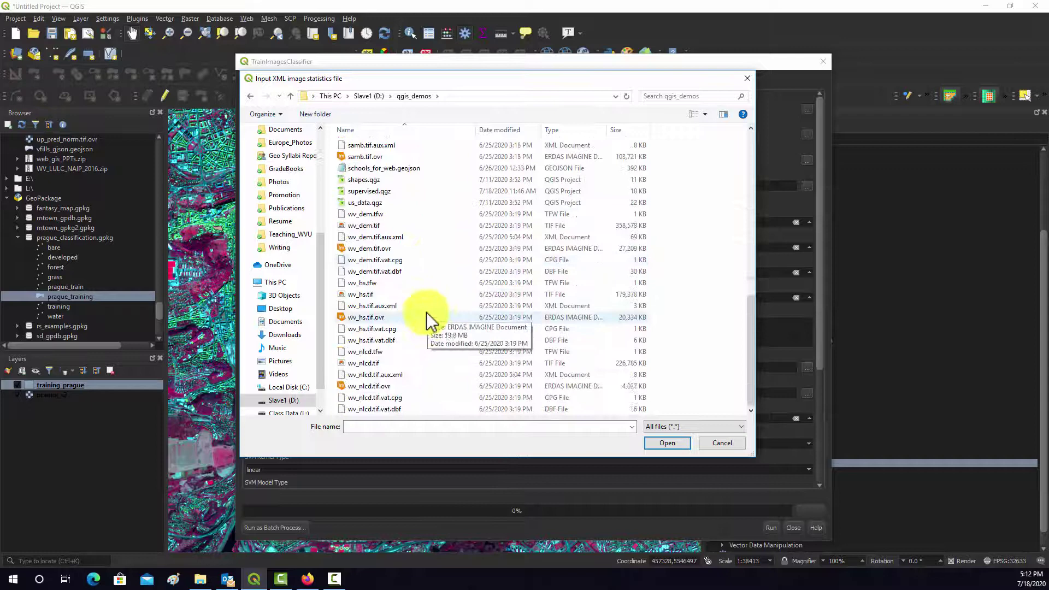
scroll(424, 306, down, 2)
scroll(438, 268, up, 8)
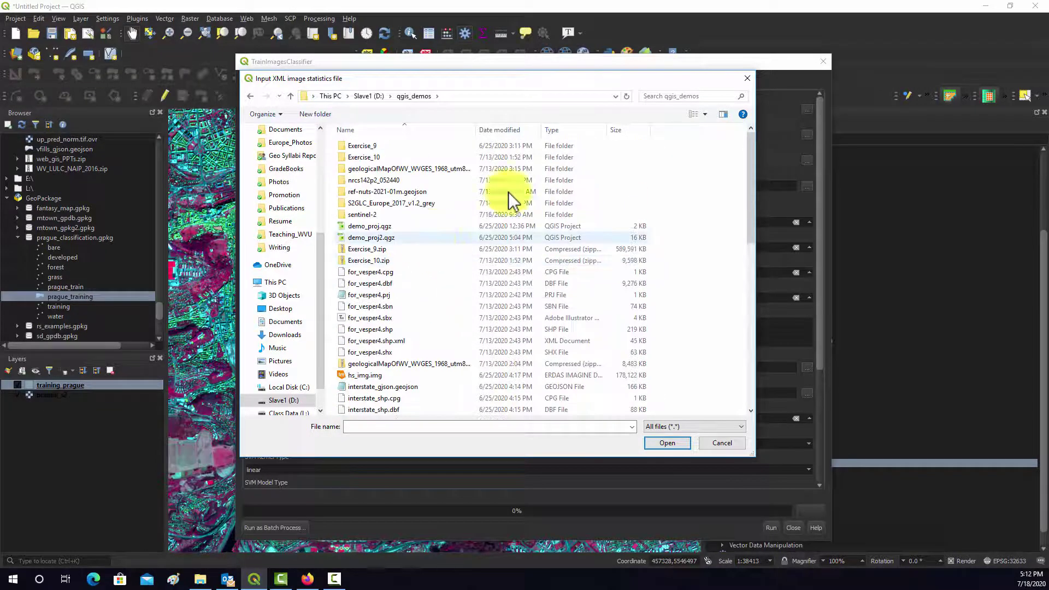
- Cancel the file browser and open Processing > History
click(749, 80)
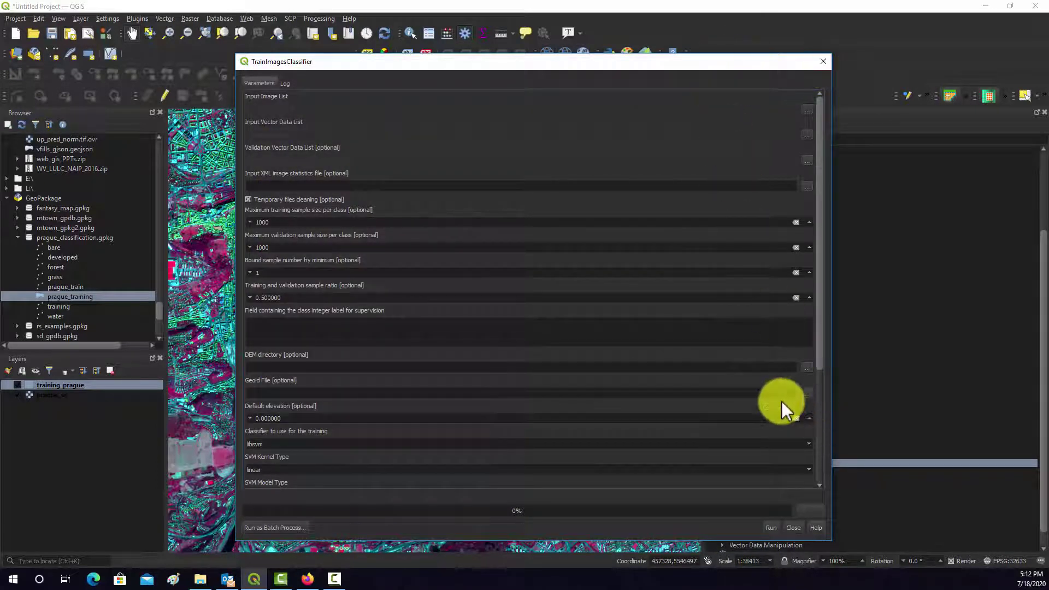
click(321, 18)
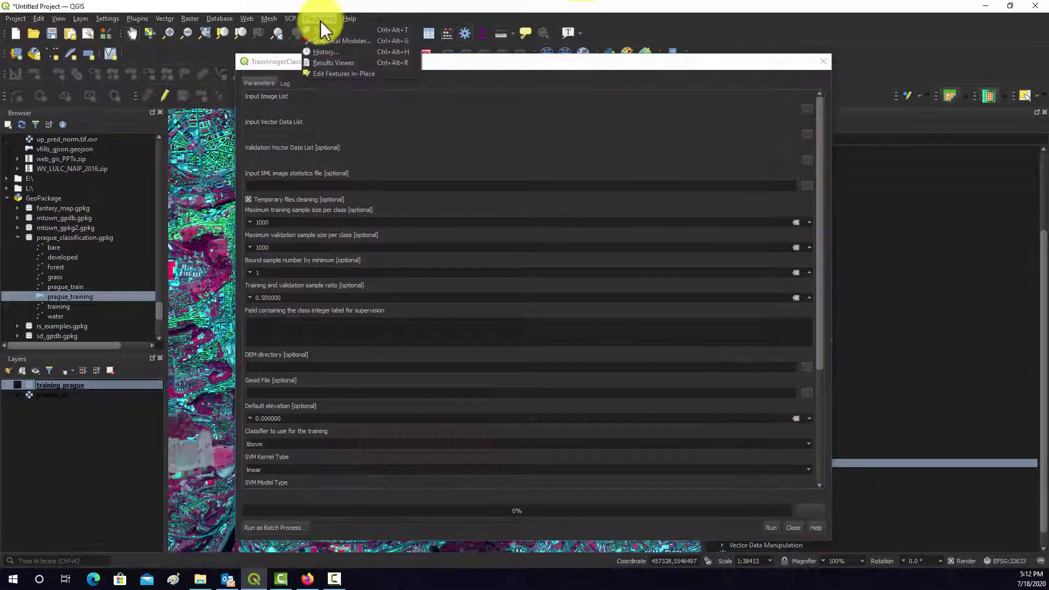
click(323, 51)
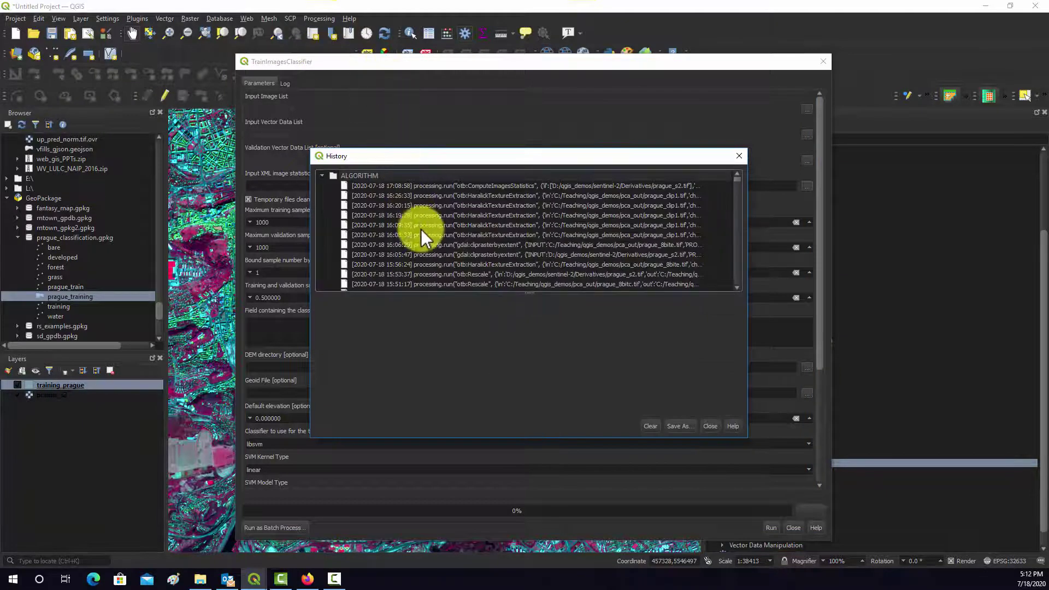
- Reopen the ComputeImagesStatistics run to read its output C:/Teaching/qgis_demos/prague_stats.xml, then close it
double_click(445, 186)
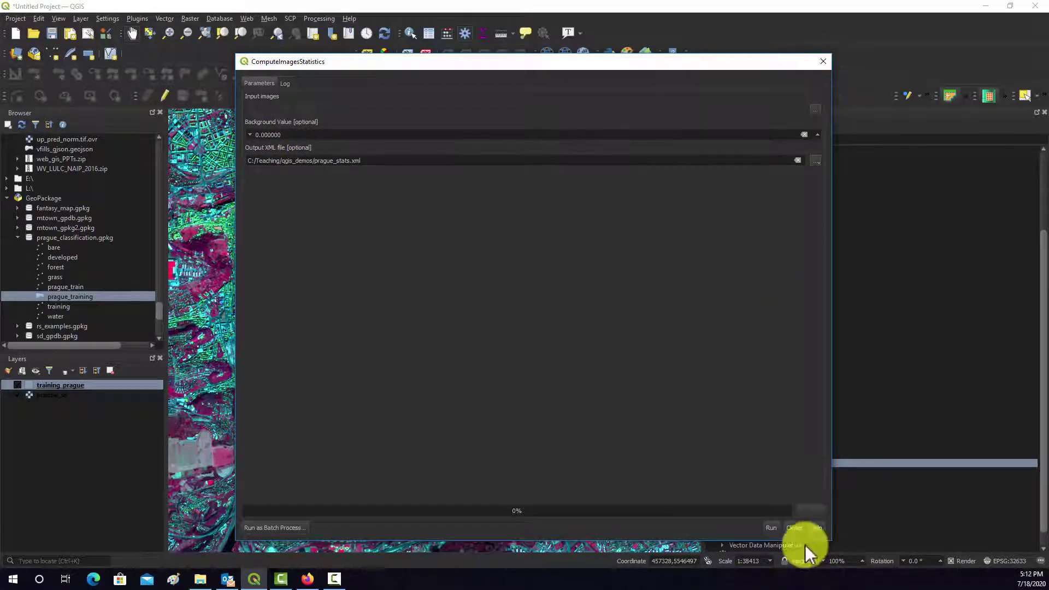
click(793, 528)
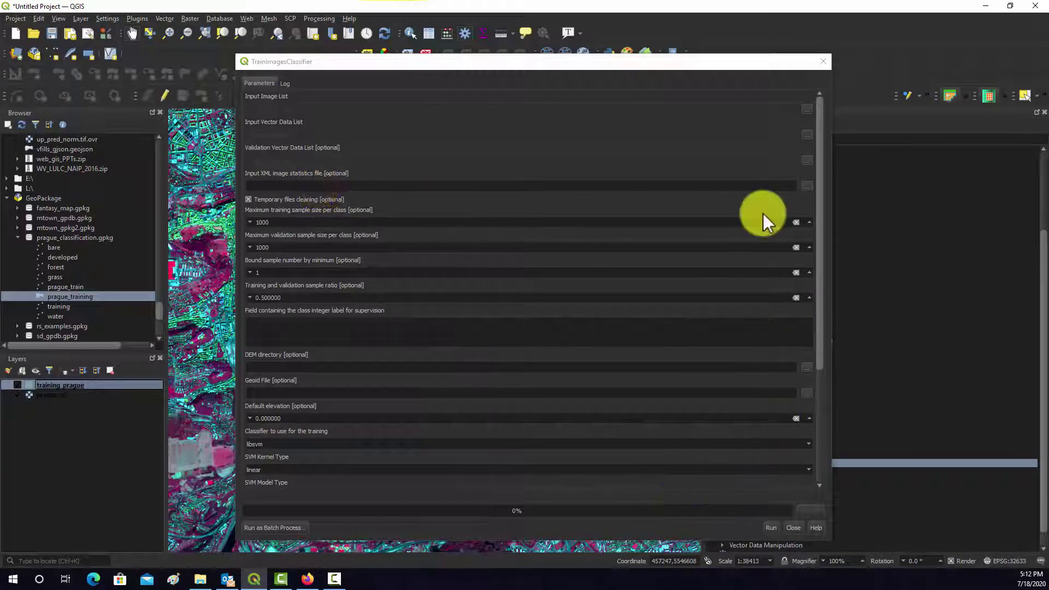
- Set the input XML image statistics file to C:/Teaching/qgis_demos/prague_stats.xml
click(806, 187)
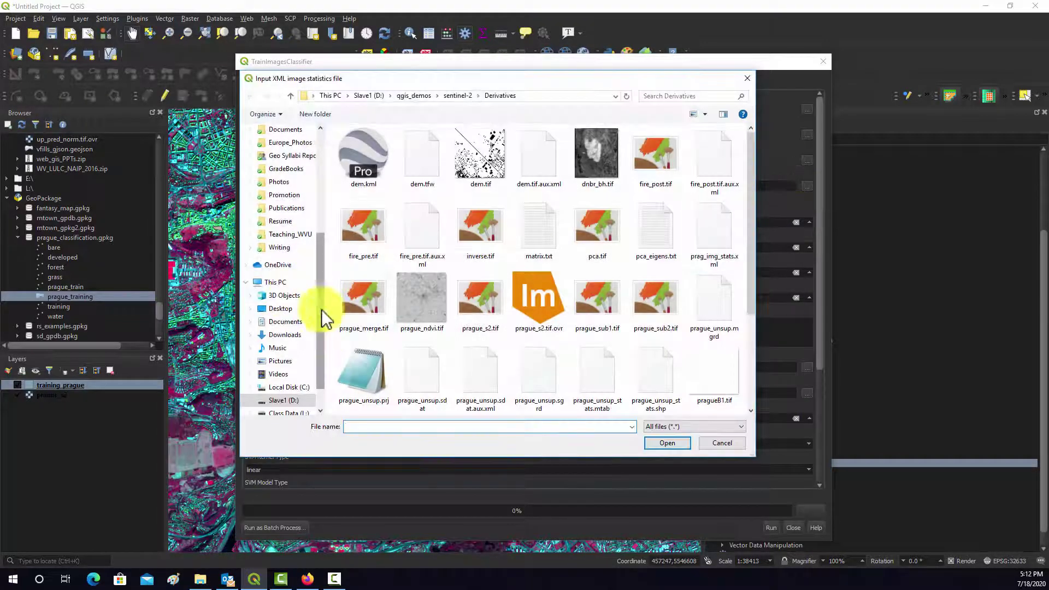
click(289, 387)
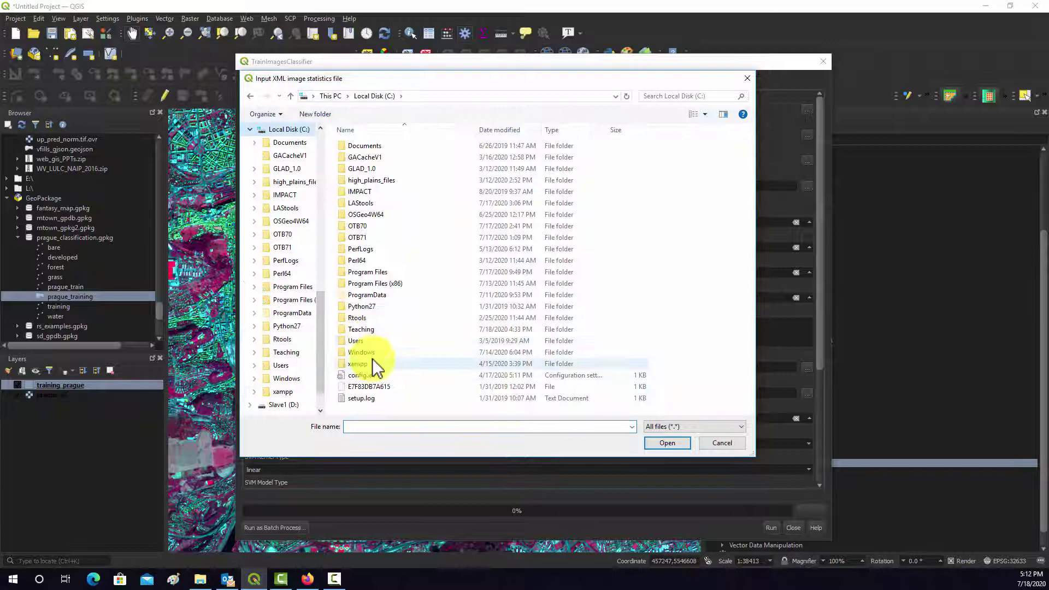
double_click(364, 328)
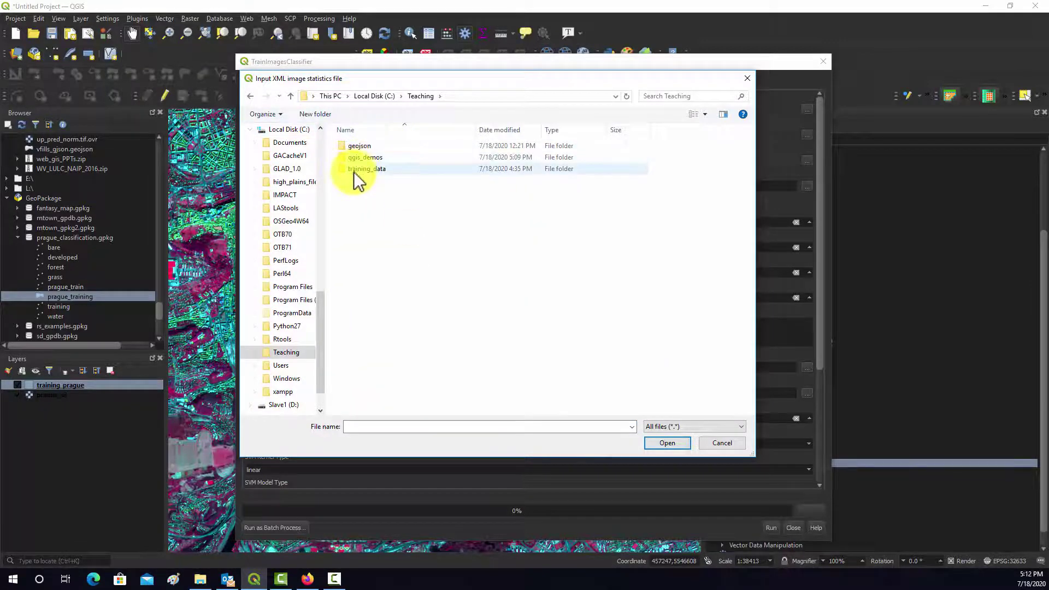
click(360, 157)
double_click(359, 158)
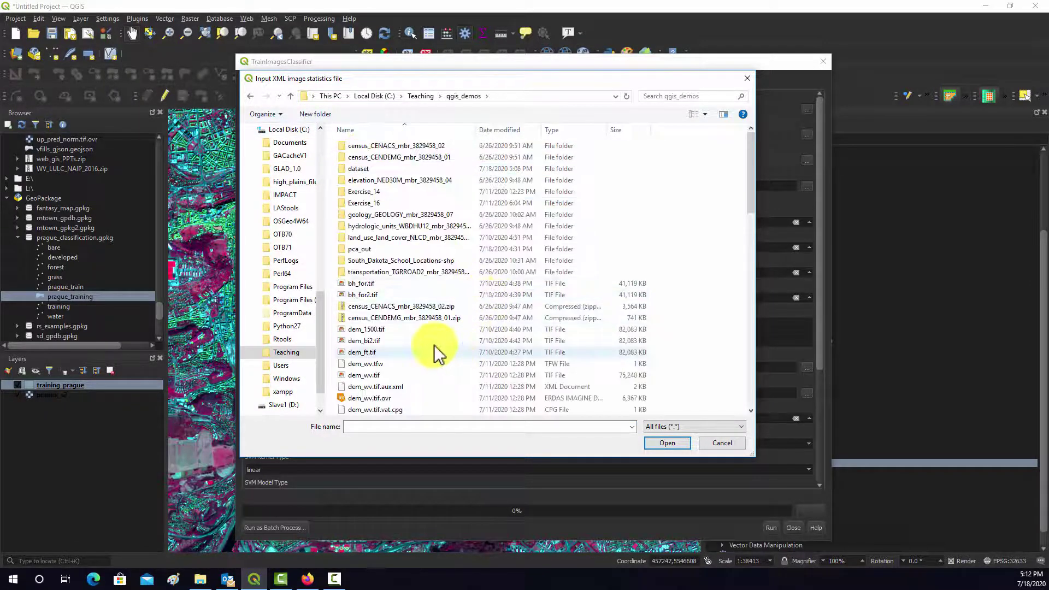
scroll(437, 352, down, 3)
scroll(432, 353, down, 12)
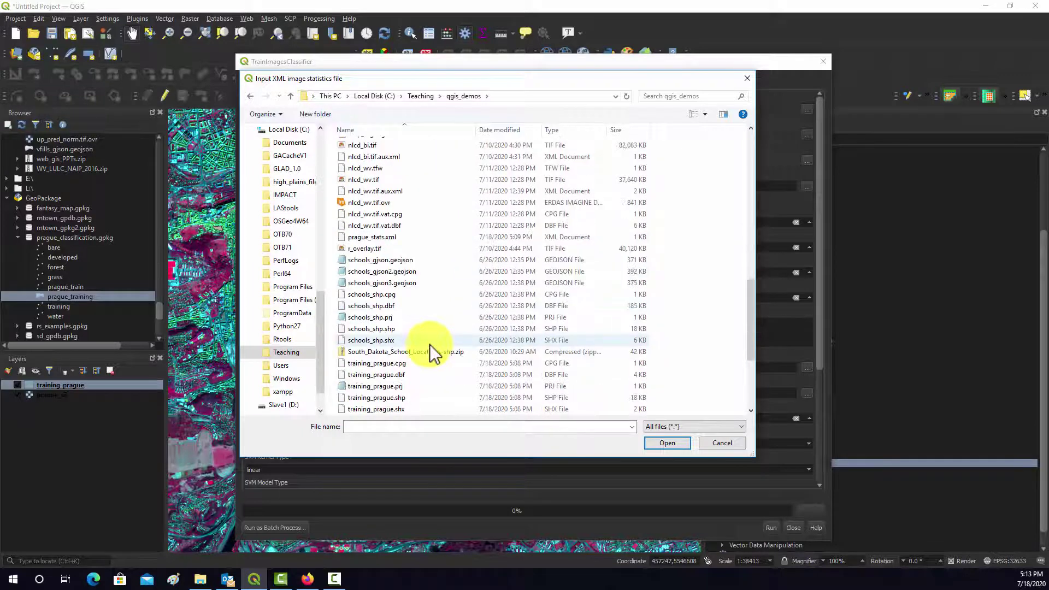
click(375, 238)
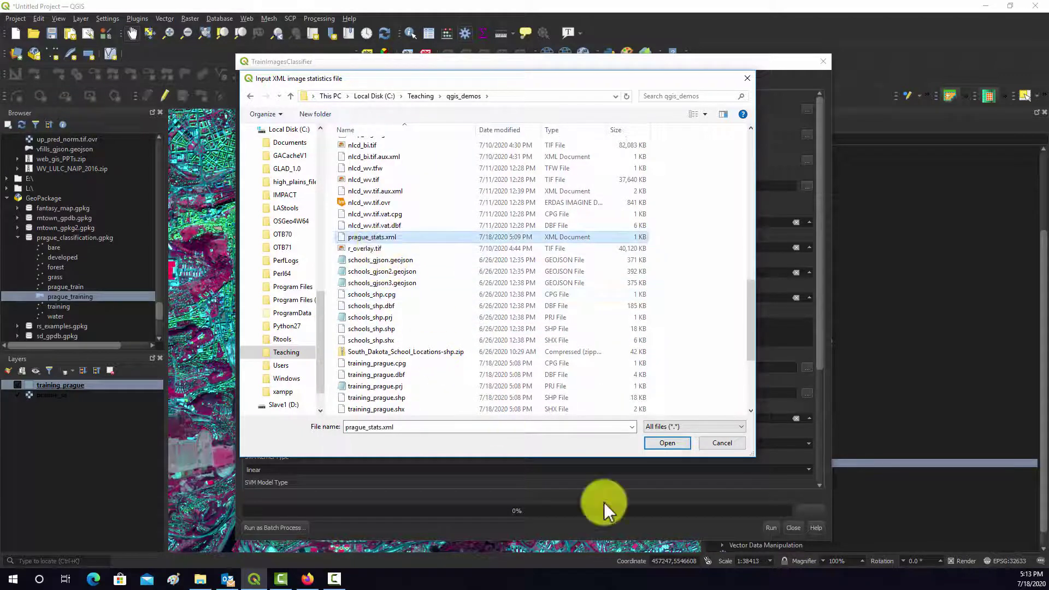
click(666, 443)
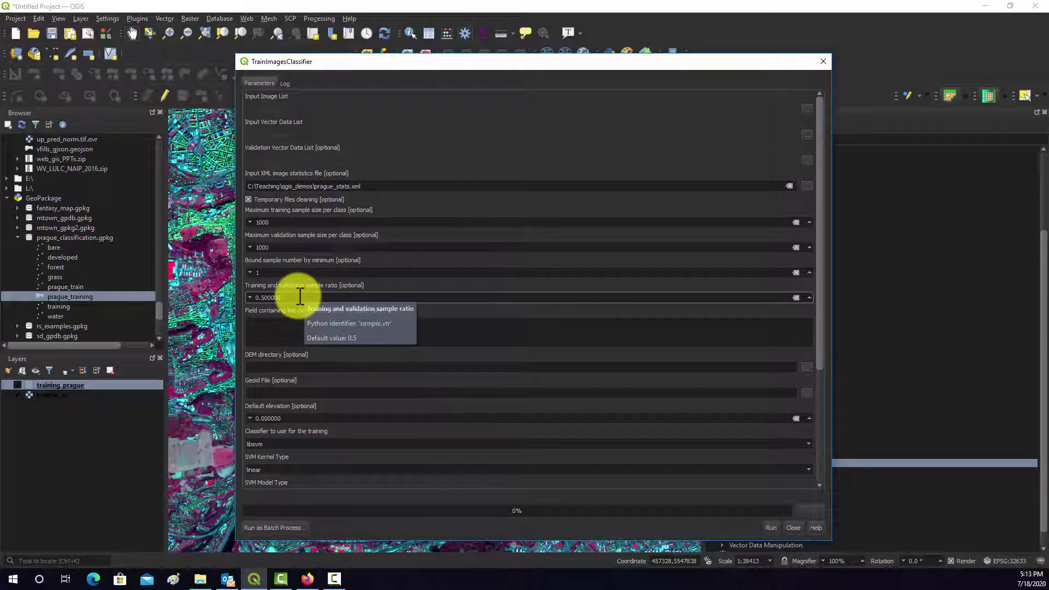
- Change the training/validation sample ratio from 0.5 to 0.7 and set the class label field to 'class'
double_click(298, 298)
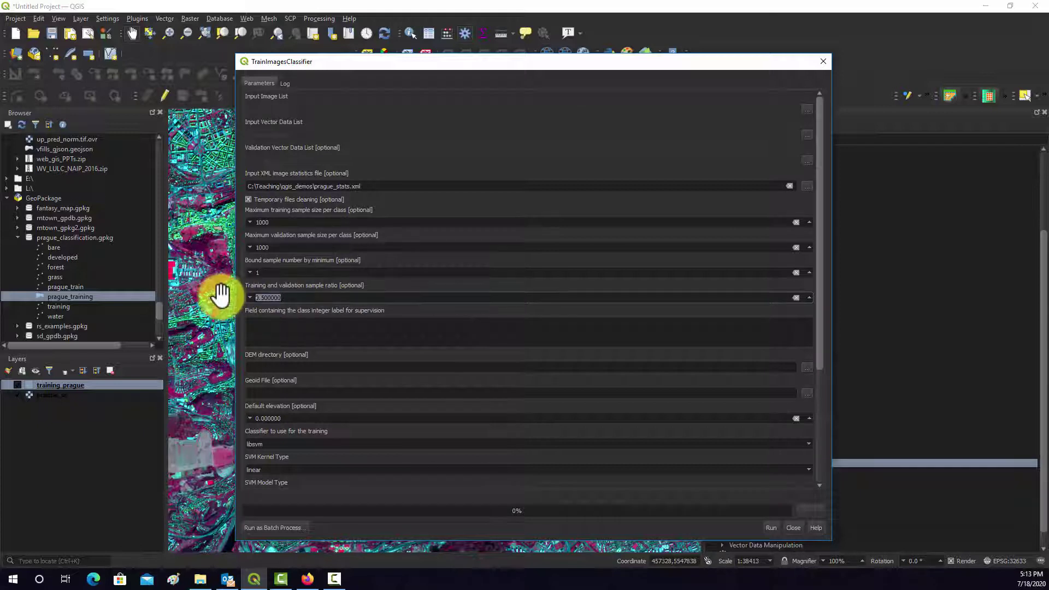
key(BackSpace)
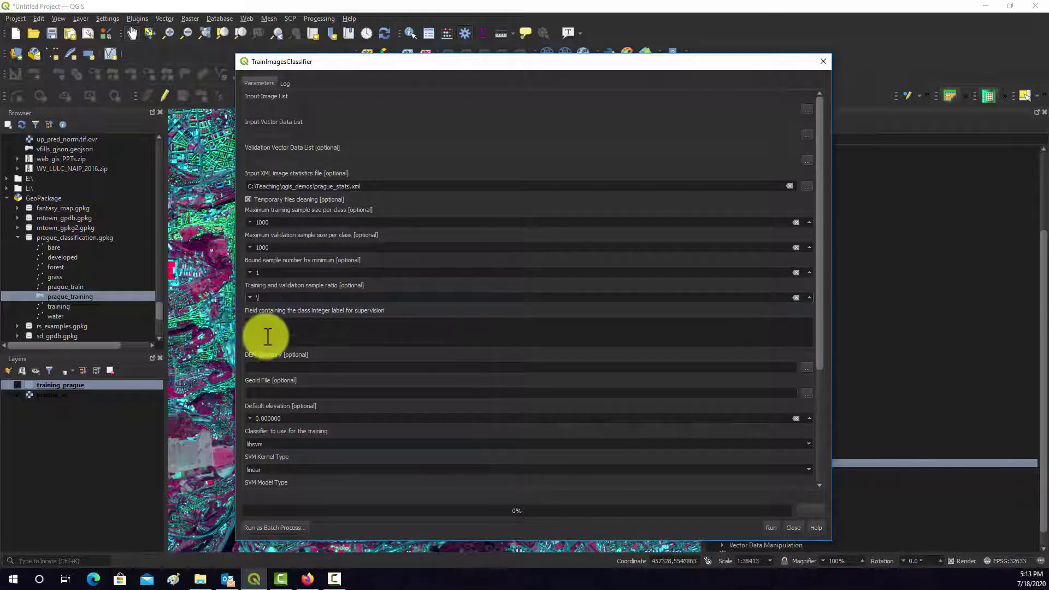
text(.7)
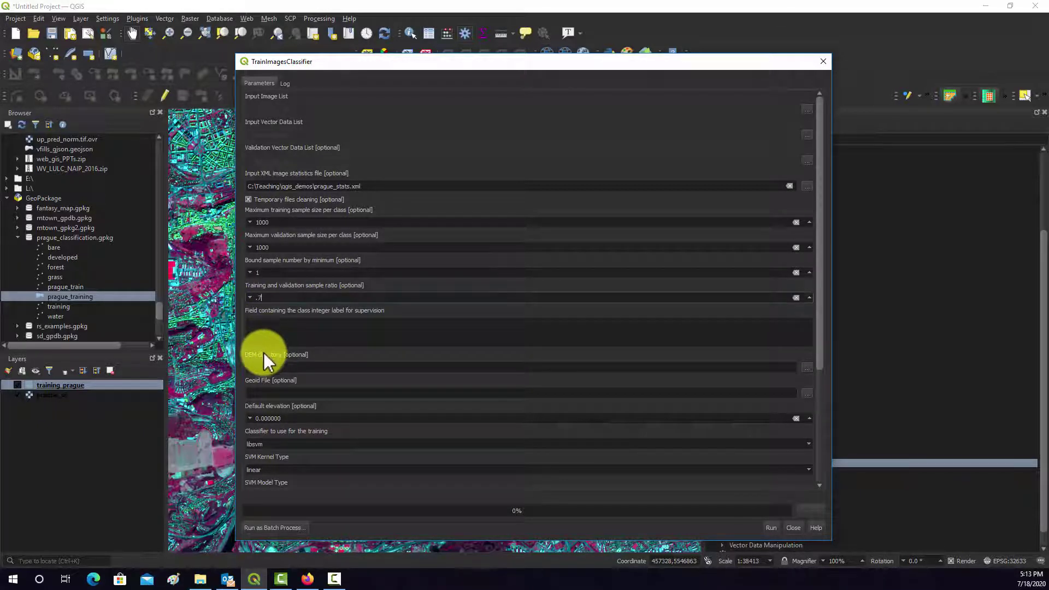
click(286, 332)
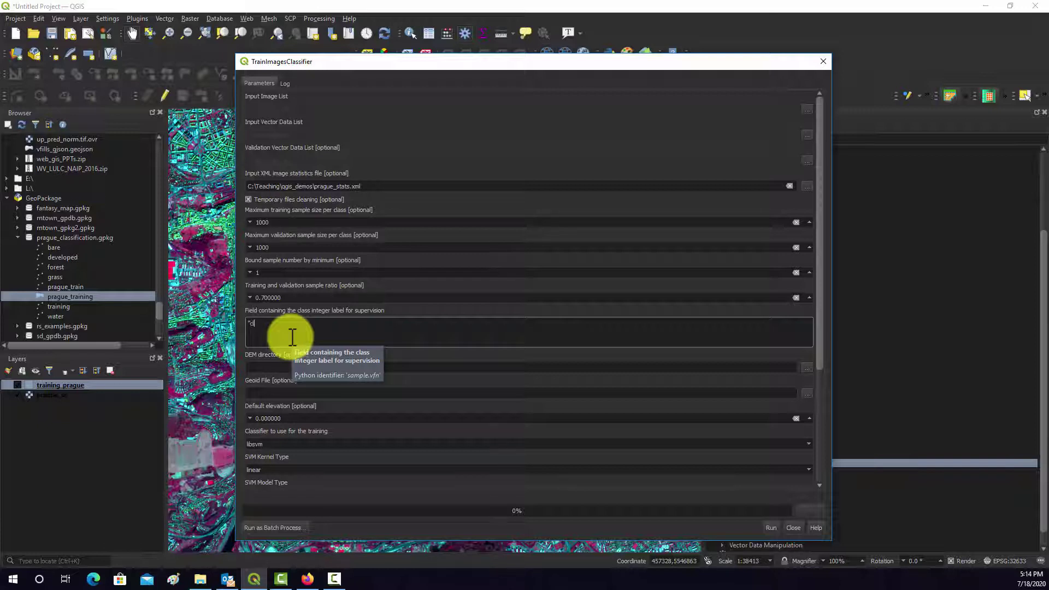
text(lass)
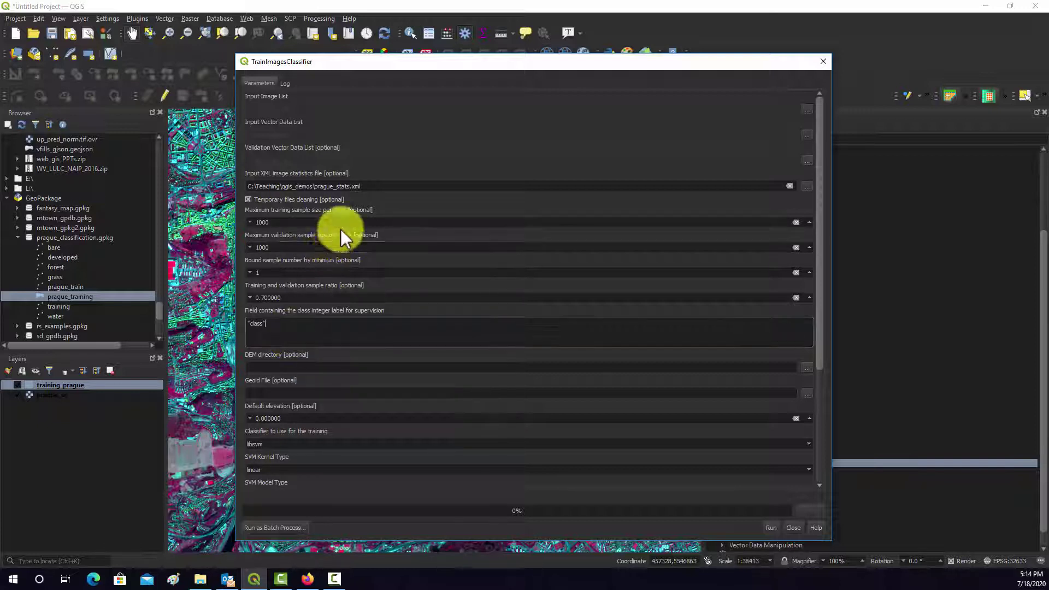
text(")
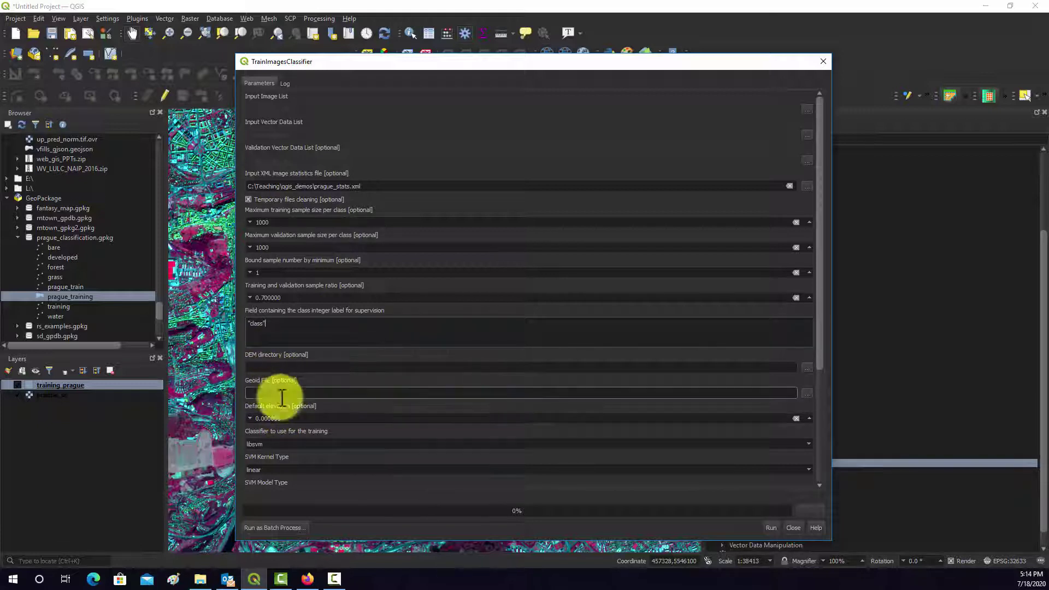
scroll(528, 361, down, 1)
scroll(371, 383, down, 3)
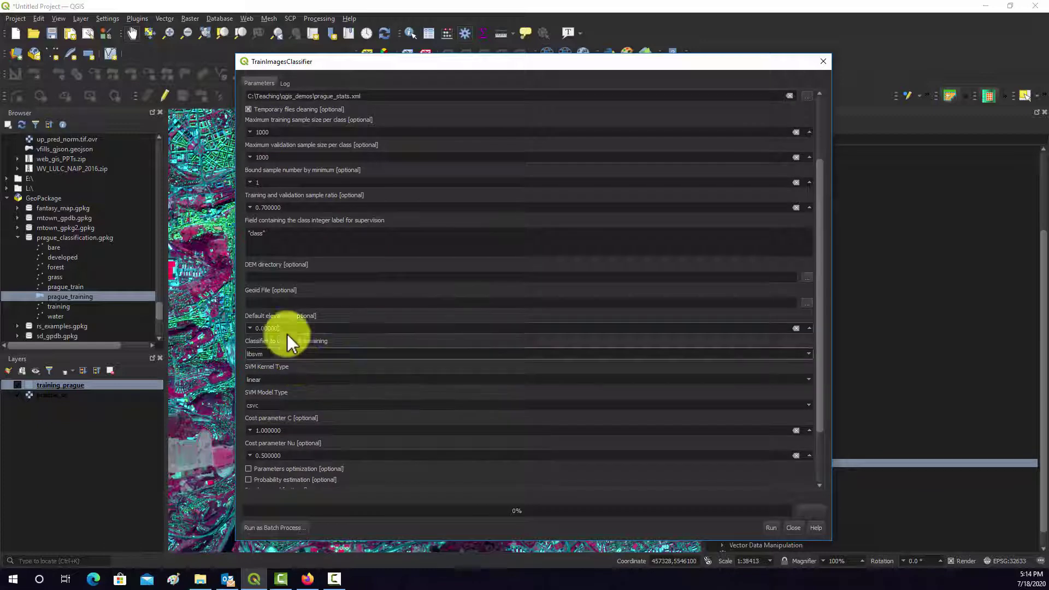
- Use libsvm as the classifier with the rbf SVM kernel and csvc model type
click(269, 354)
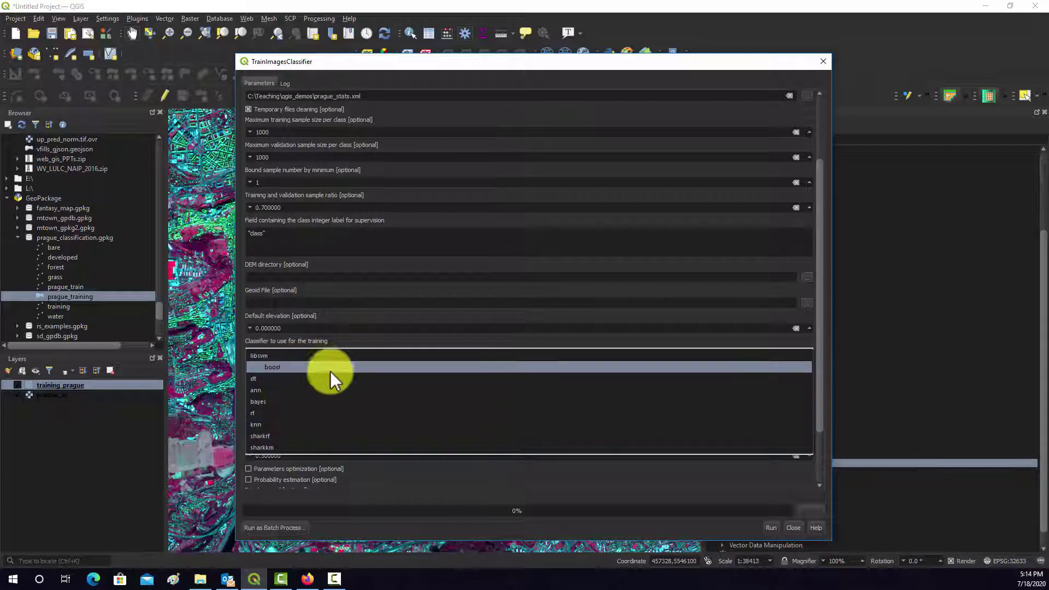
click(273, 357)
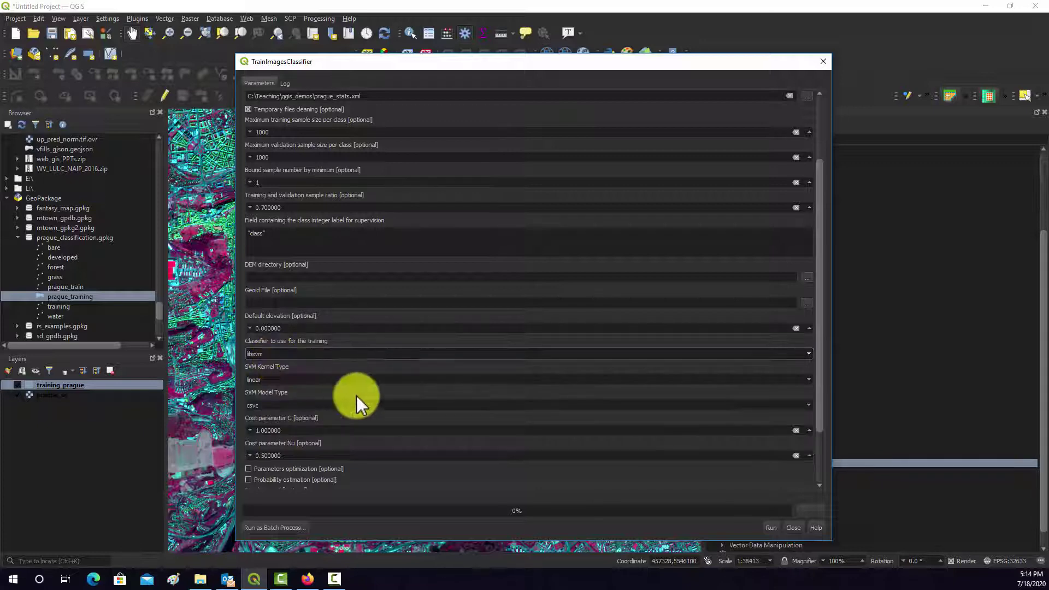
click(267, 380)
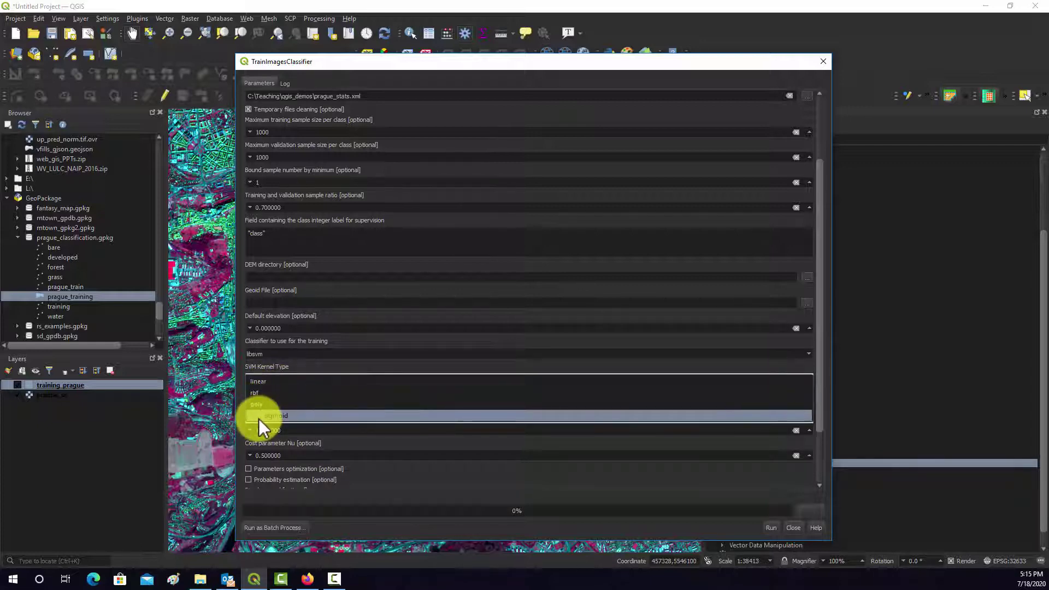
click(256, 394)
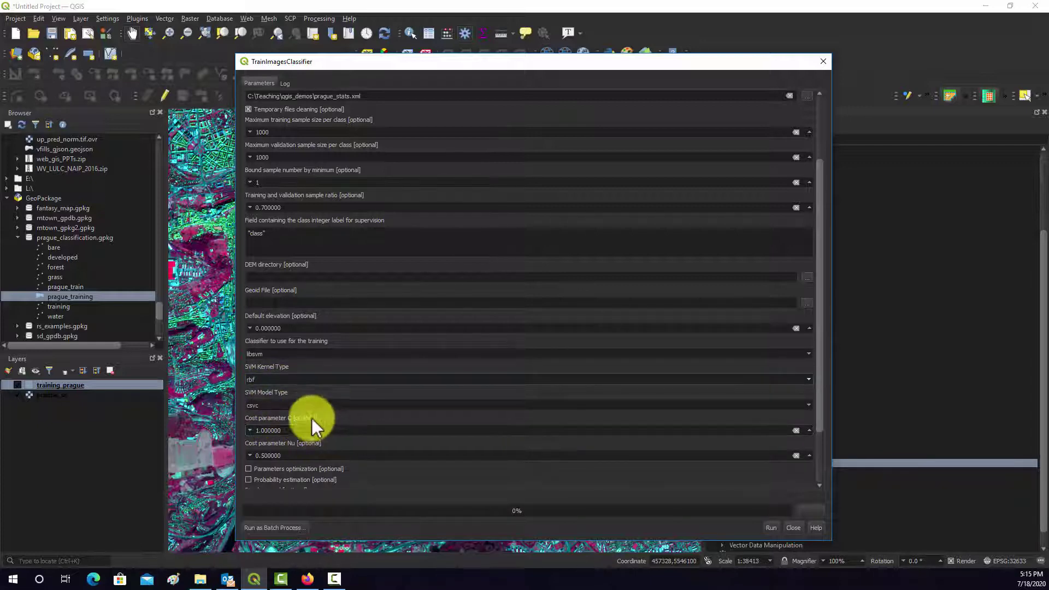
click(294, 405)
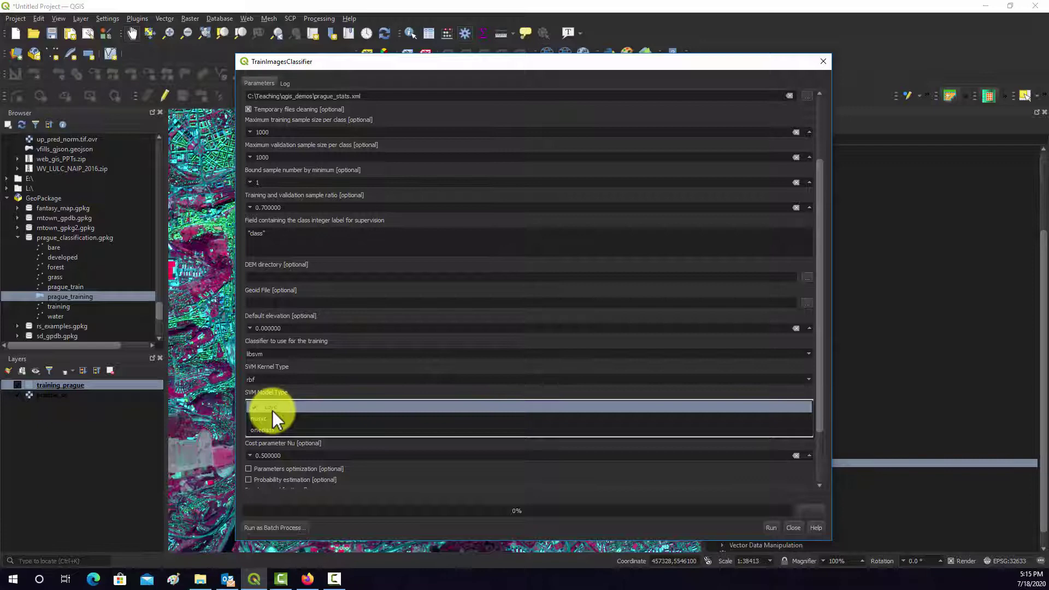
click(272, 410)
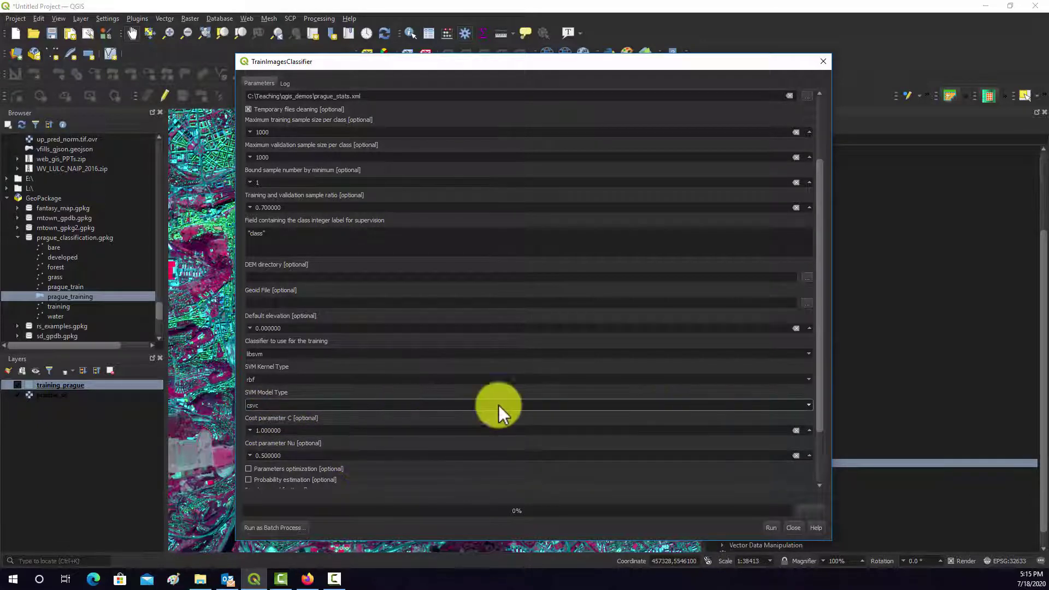
click(286, 456)
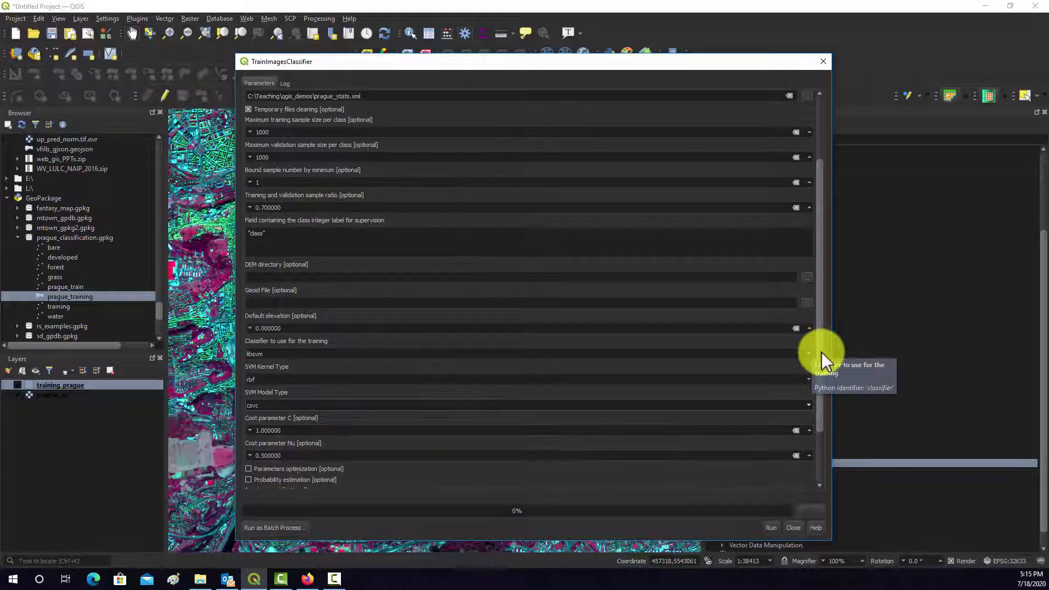
- Save the output model to svm_model.file in the qgis_demos folder
drag(821, 352, 824, 411)
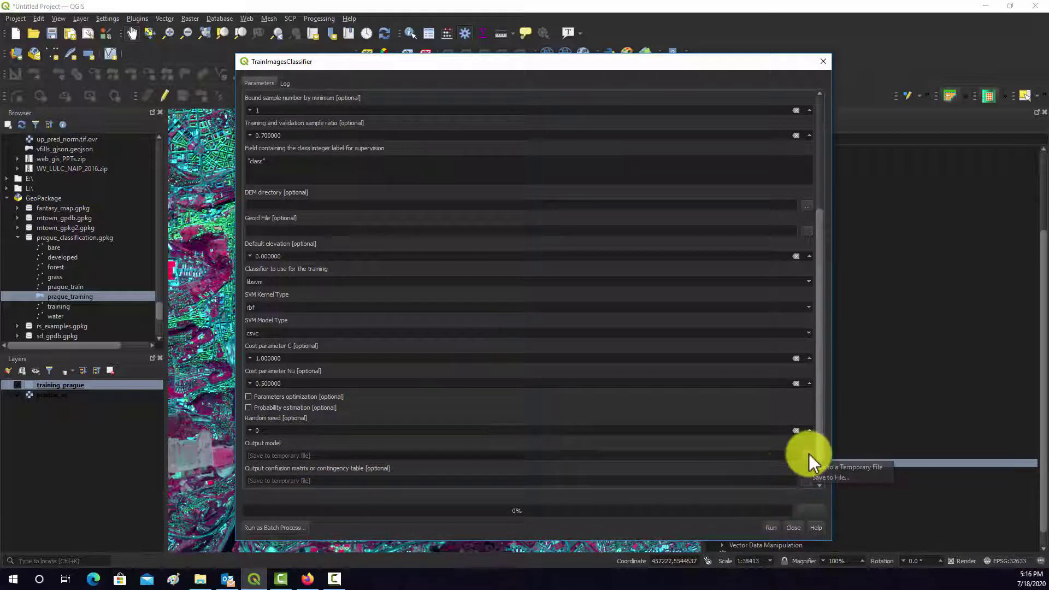
click(842, 478)
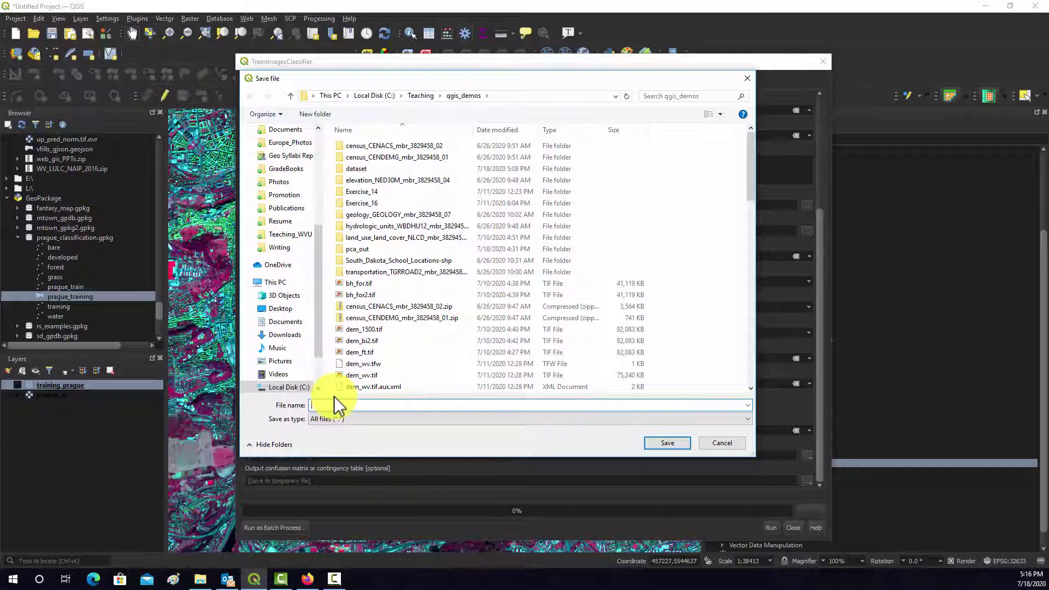
text(svm_model.file)
click(664, 444)
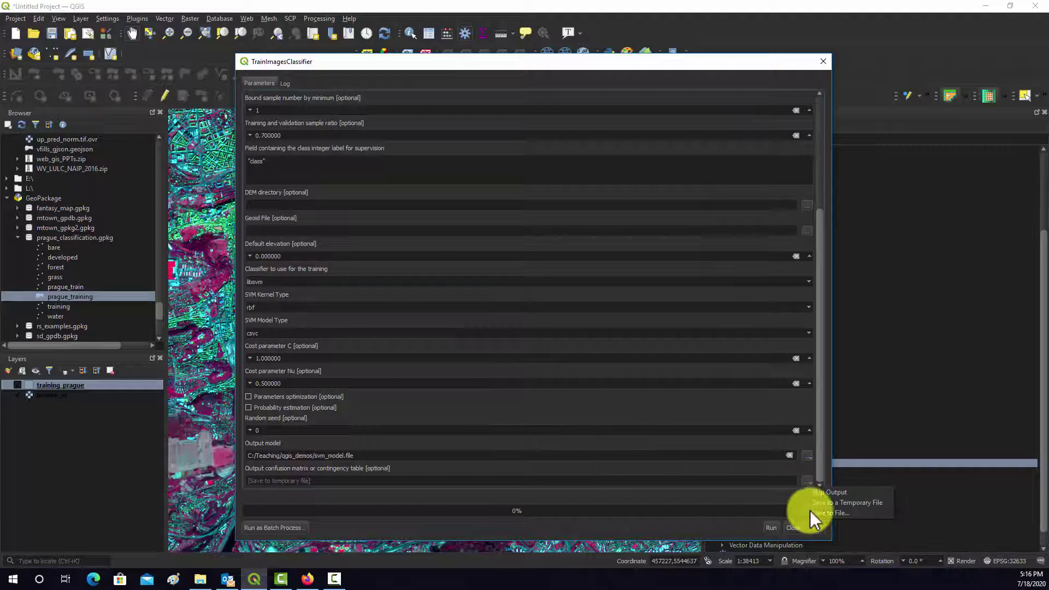
- Save the confusion matrix output to svm_cm.txt in the same folder
click(807, 481)
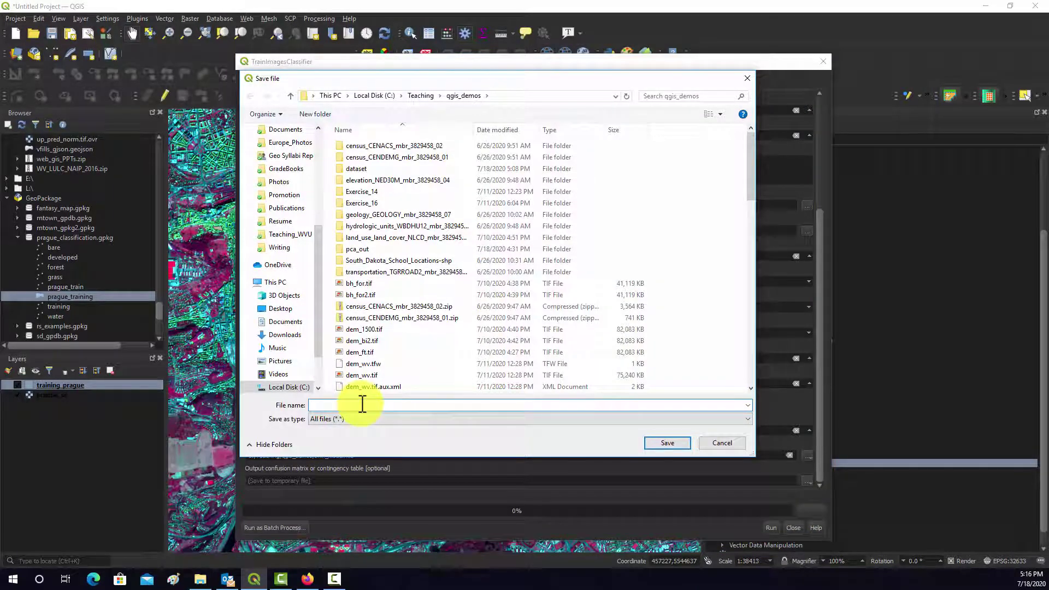
text(svm_cm.txt)
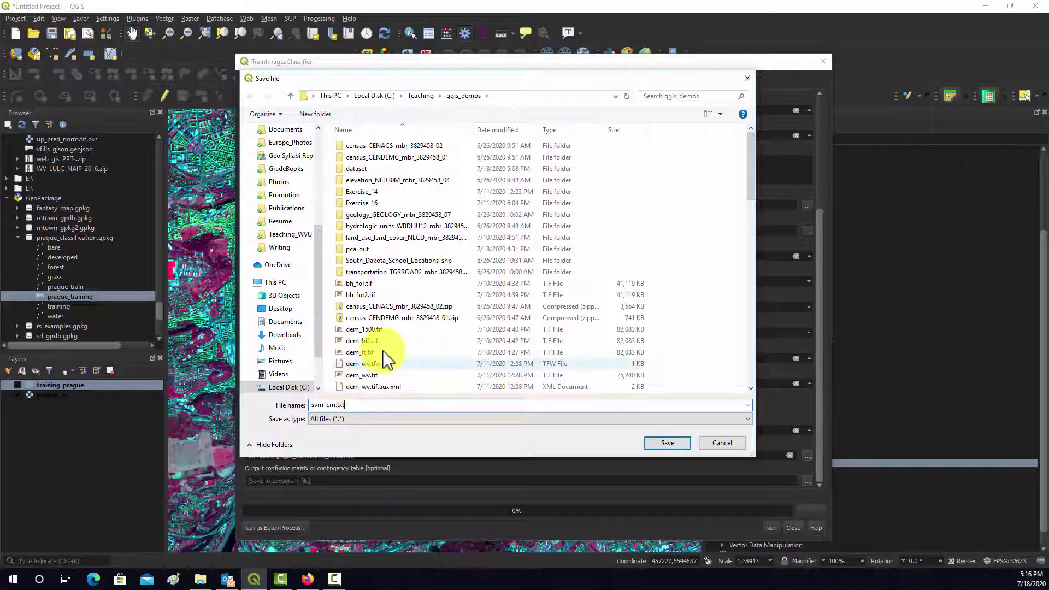
click(658, 442)
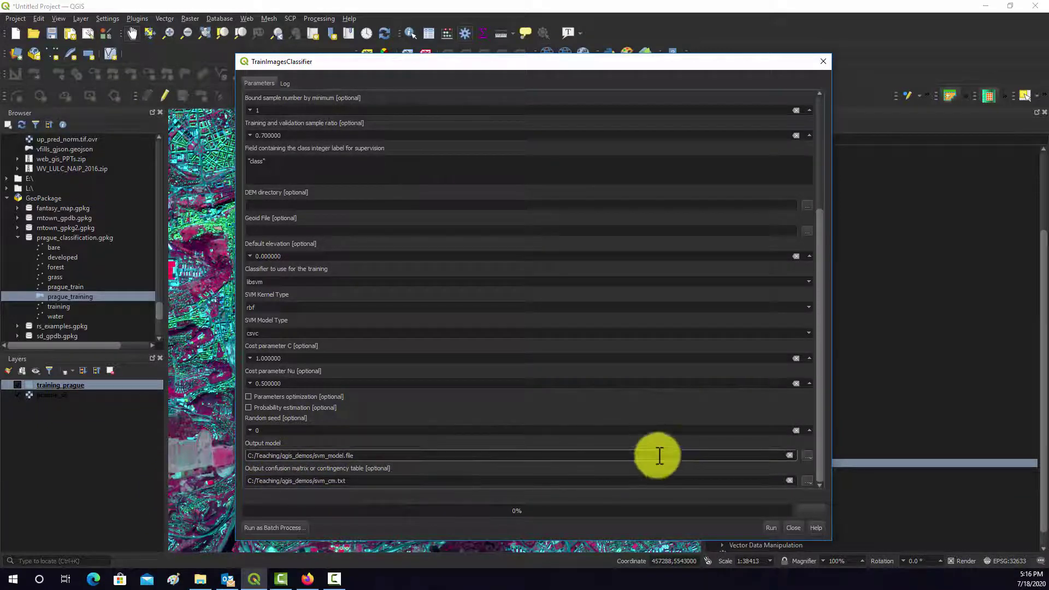
drag(819, 372, 821, 189)
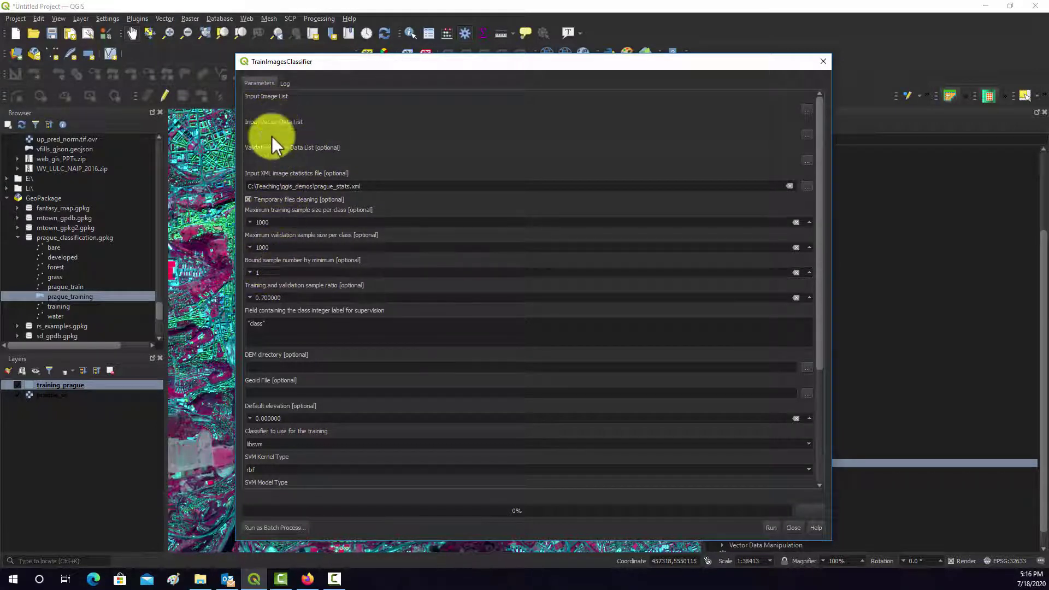
- Check the statistics file path, 'class' label field, 0.7 ratio and libsvm classifier
click(369, 186)
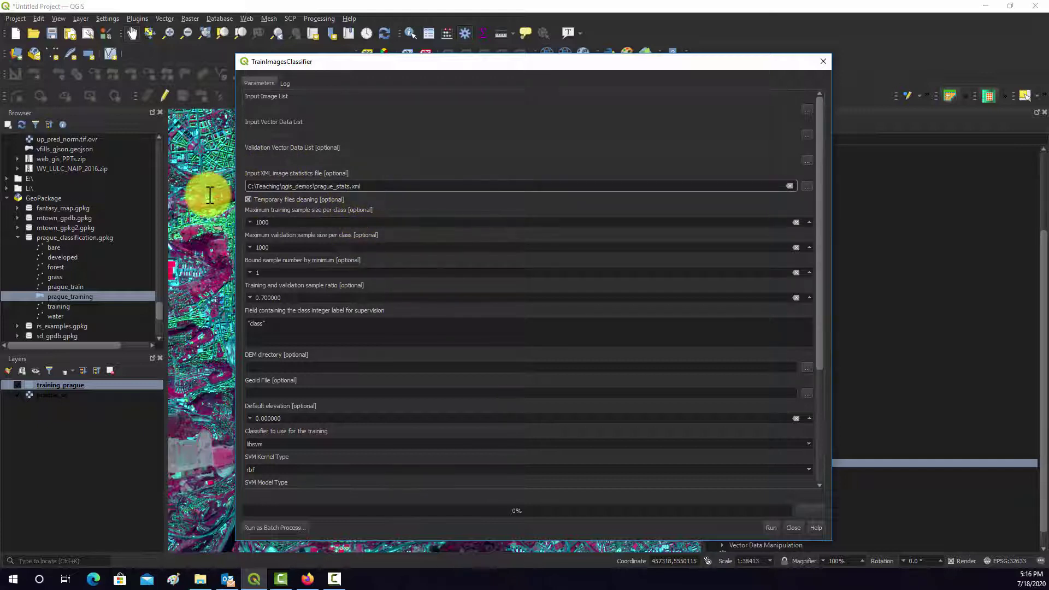
click(292, 324)
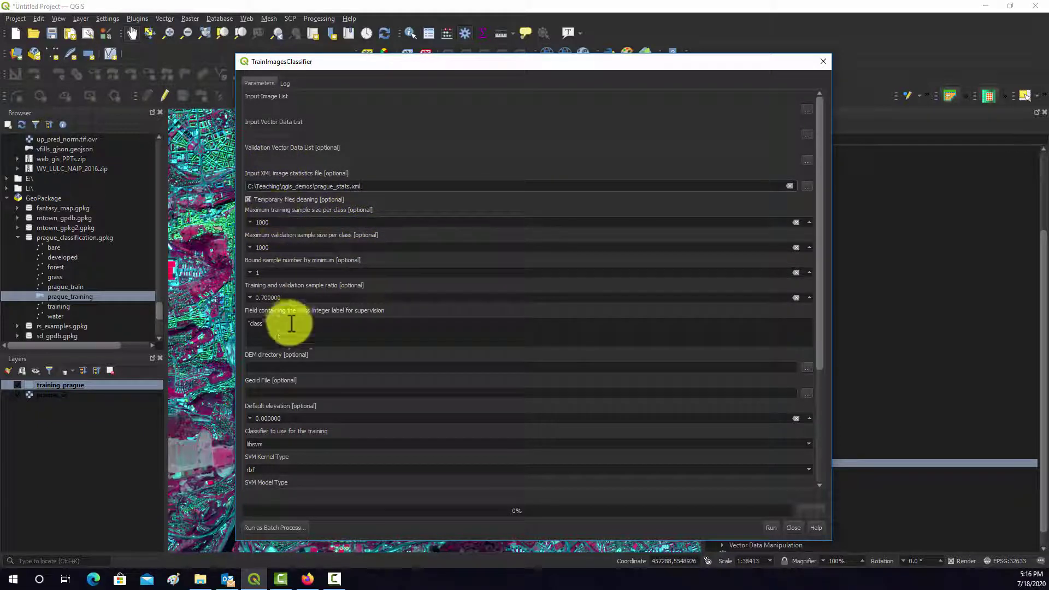
double_click(246, 297)
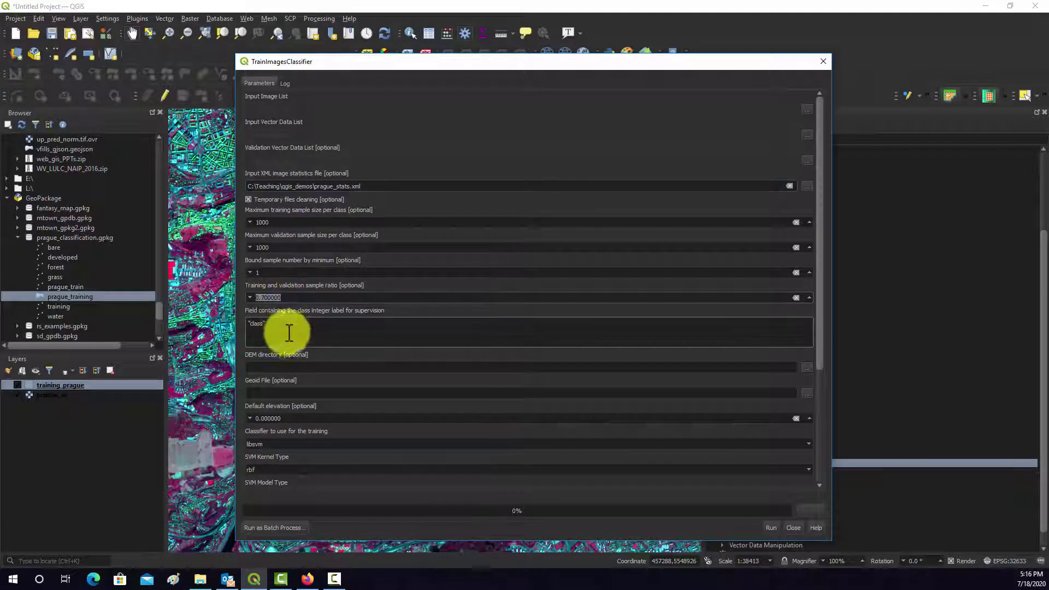
drag(264, 328, 244, 327)
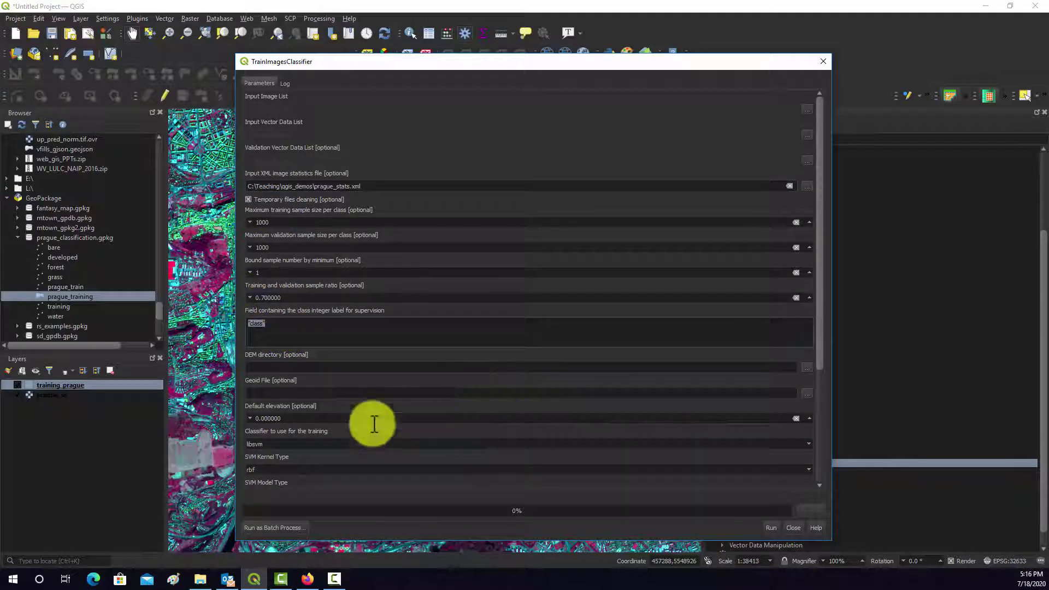
click(271, 445)
click(285, 451)
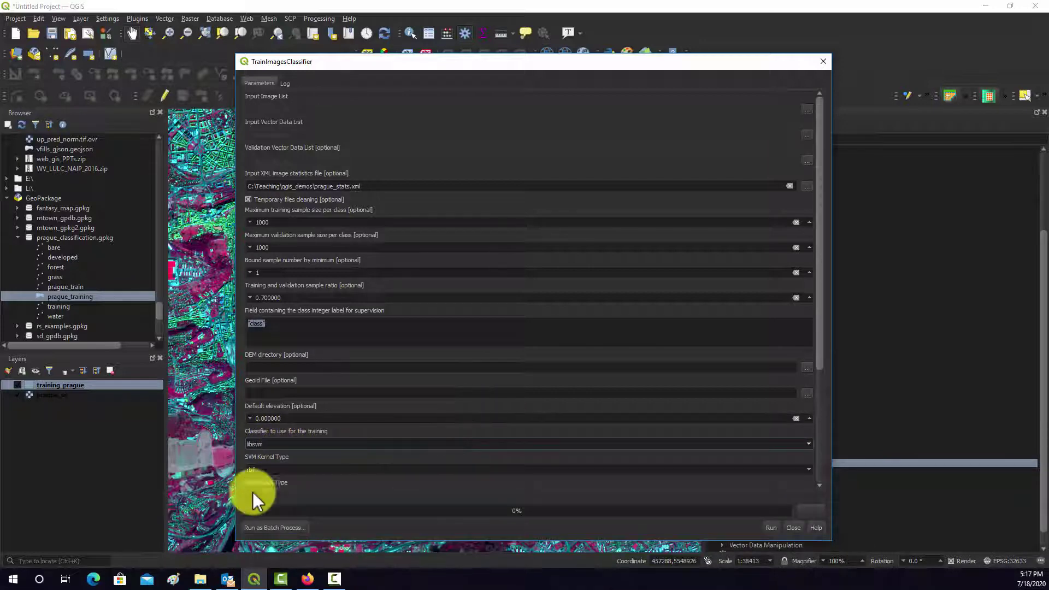
drag(819, 353, 821, 462)
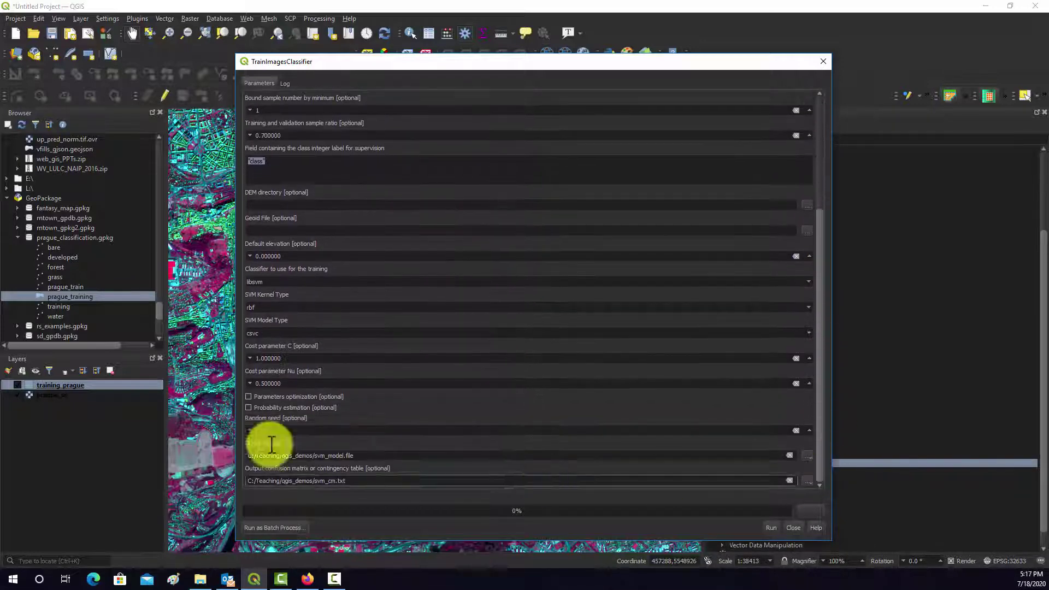
- Run TrainImagesClassifier until it completes in about 21 seconds, then close it
click(772, 527)
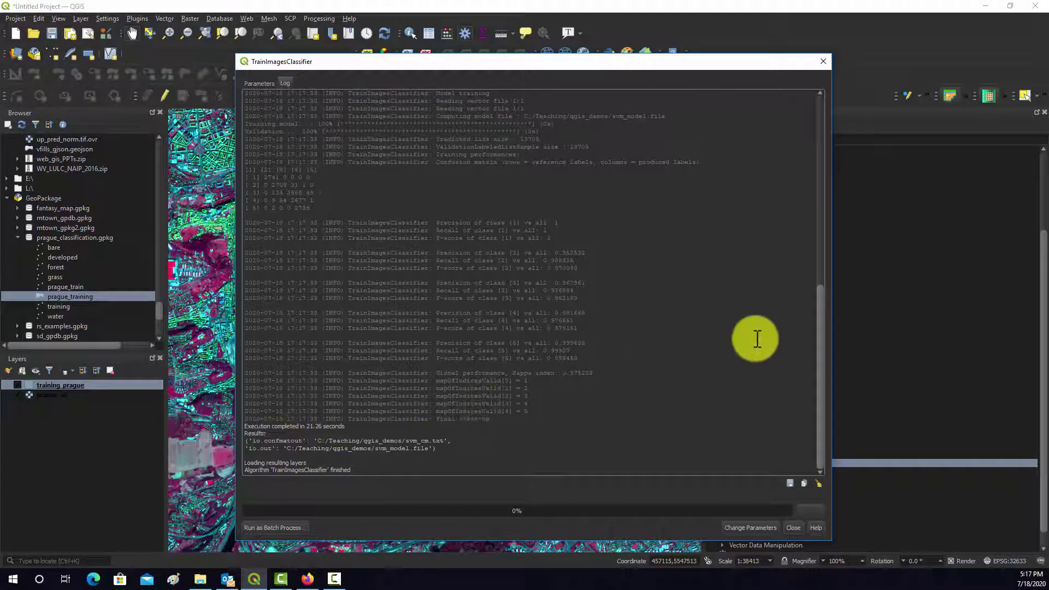
click(793, 528)
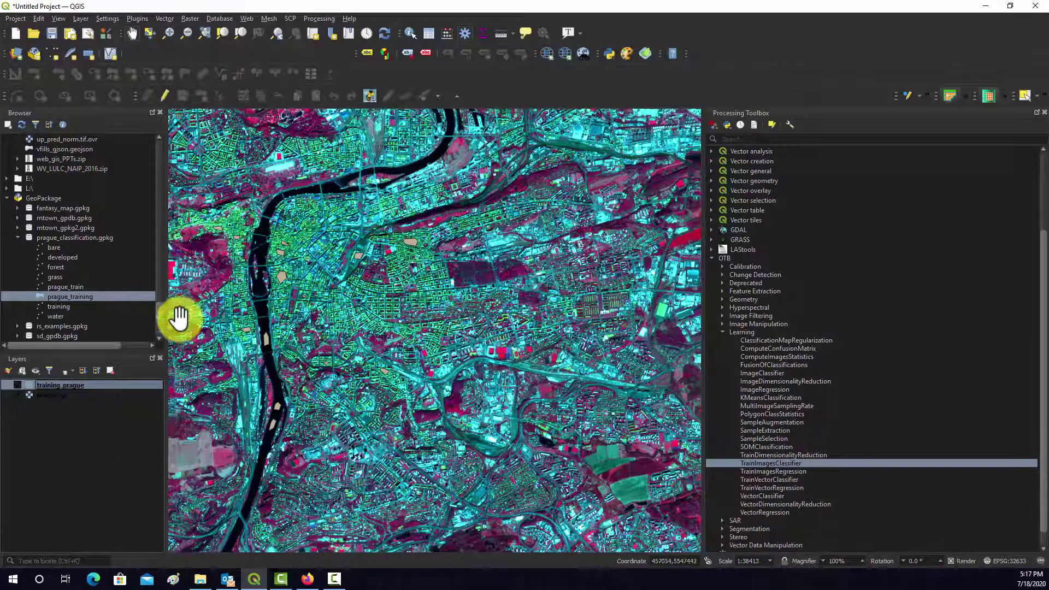
- In File Explorer, open the C:\Teaching\qgis_demos folder
click(200, 579)
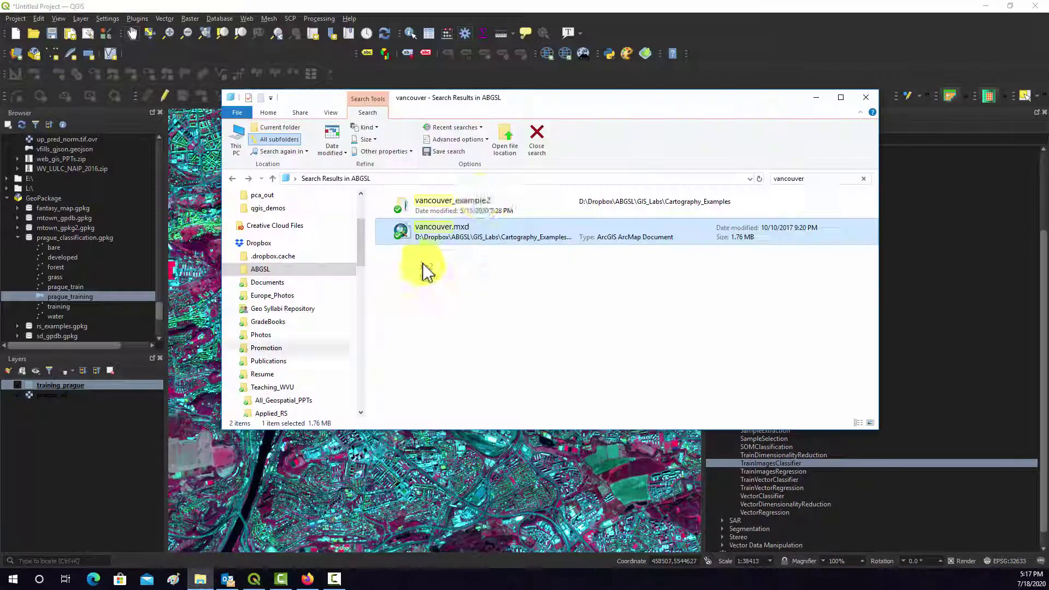
scroll(277, 351, up, 2)
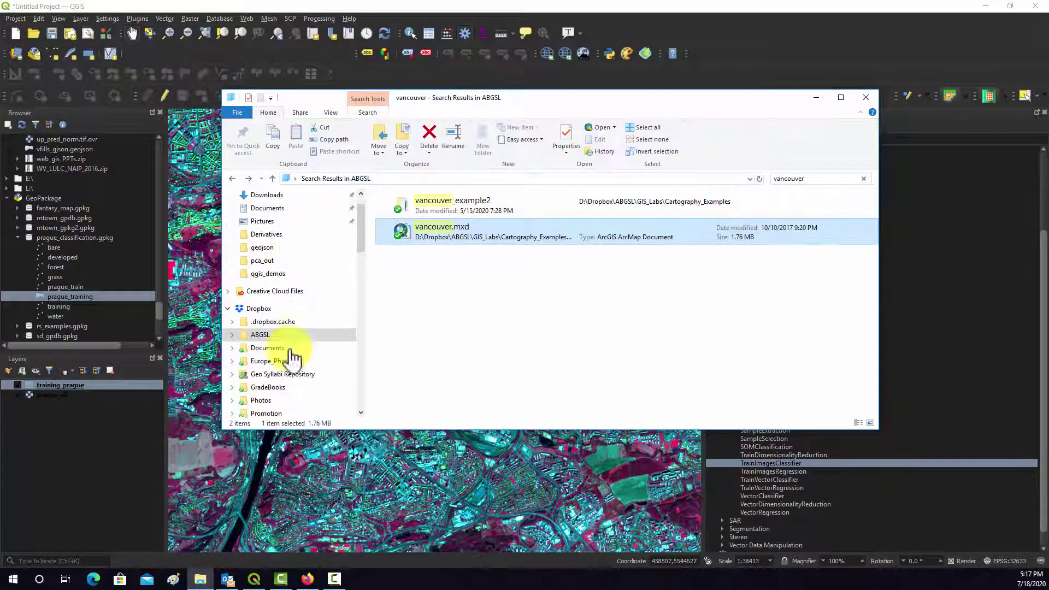
scroll(290, 356, down, 5)
scroll(285, 372, down, 12)
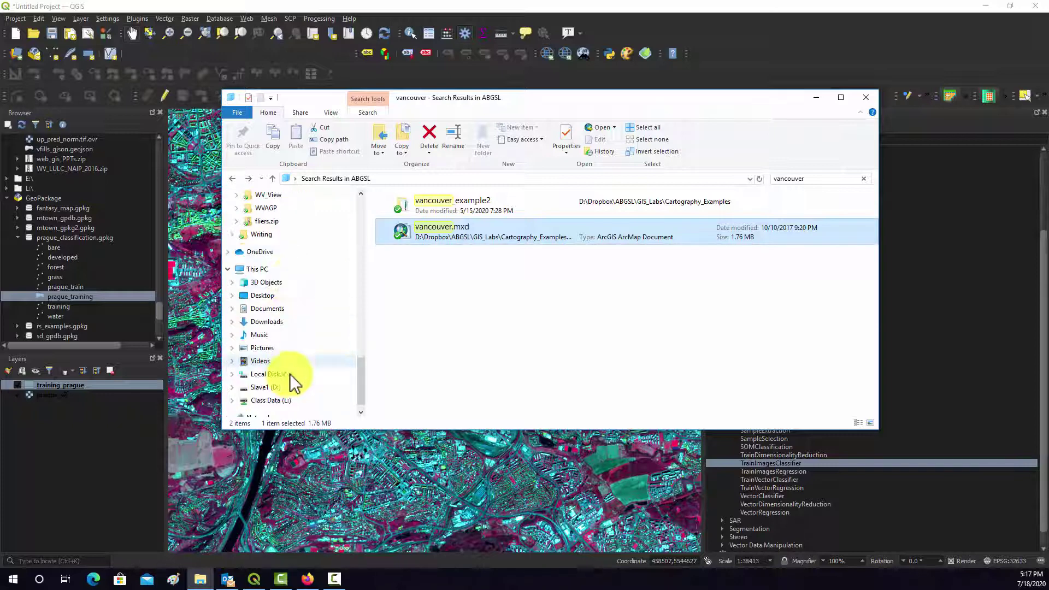
click(273, 362)
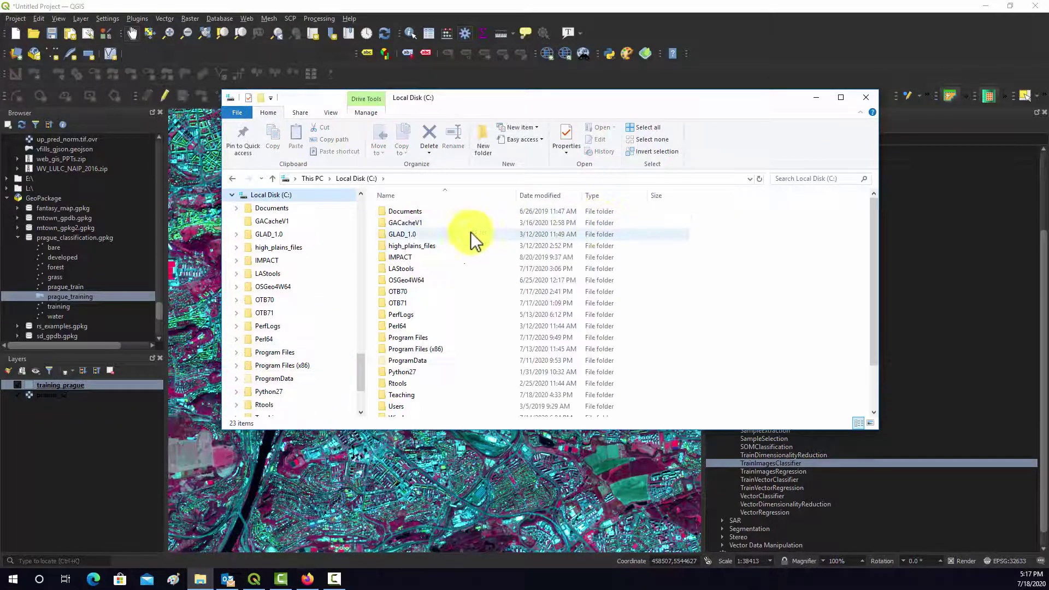
scroll(435, 317, down, 2)
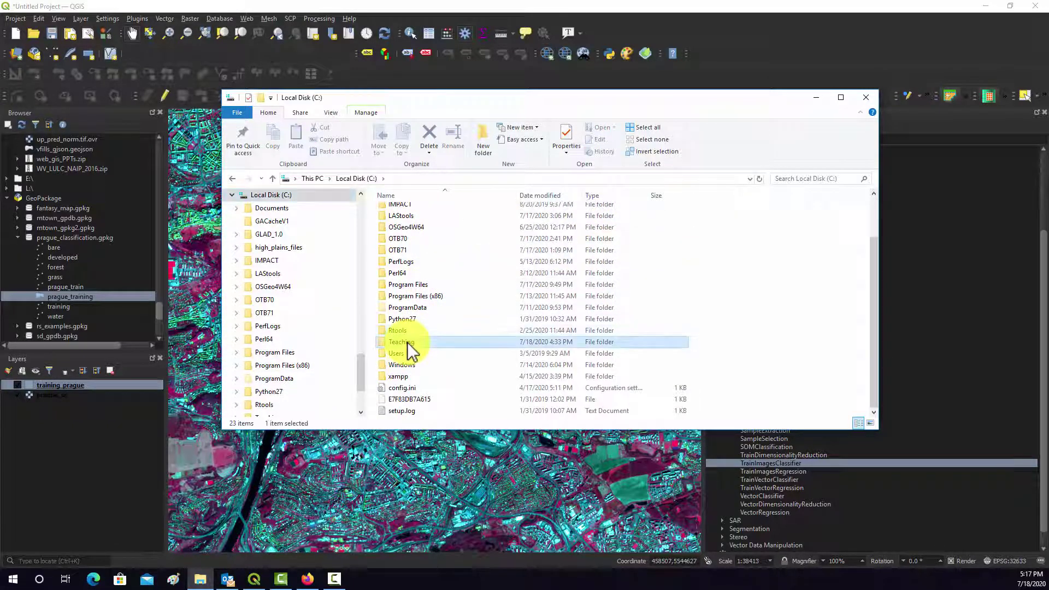
double_click(403, 343)
double_click(399, 224)
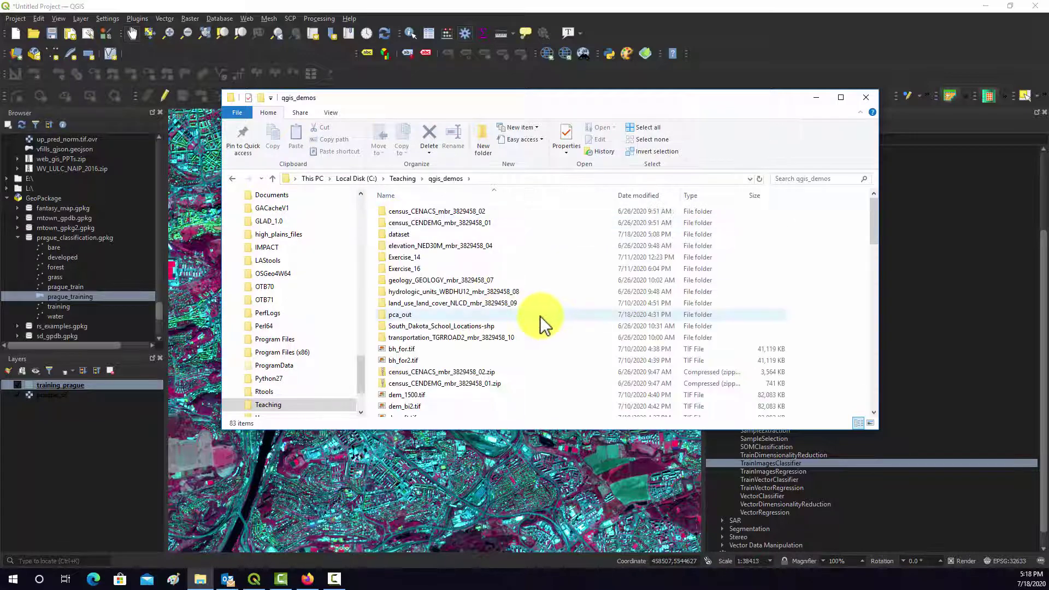
- Find the new svm_model.file and svm_cm.txt outputs and select svm_cm.txt
scroll(494, 302, down, 5)
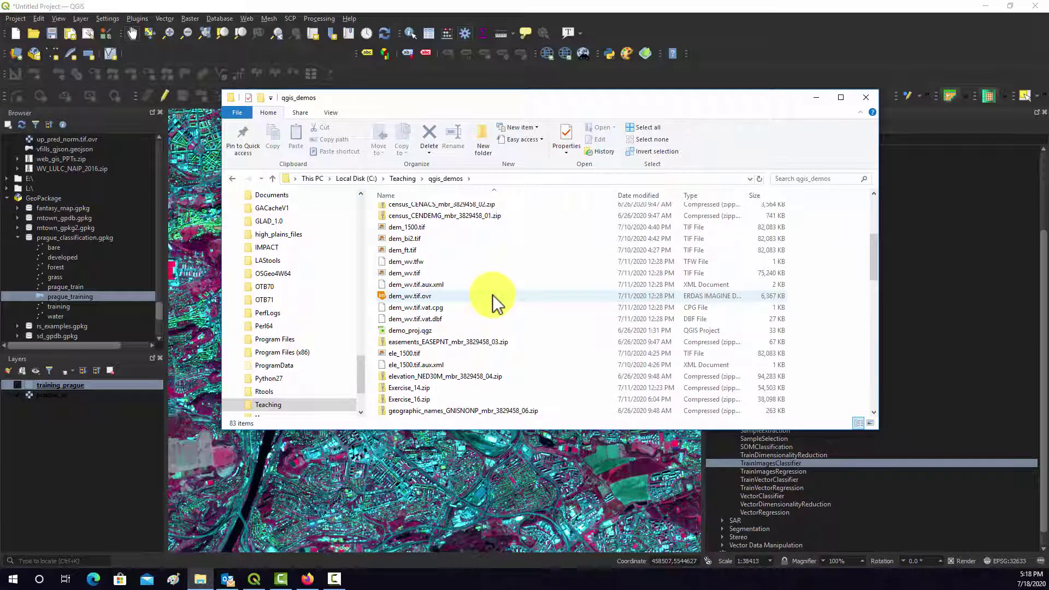
scroll(494, 299, down, 8)
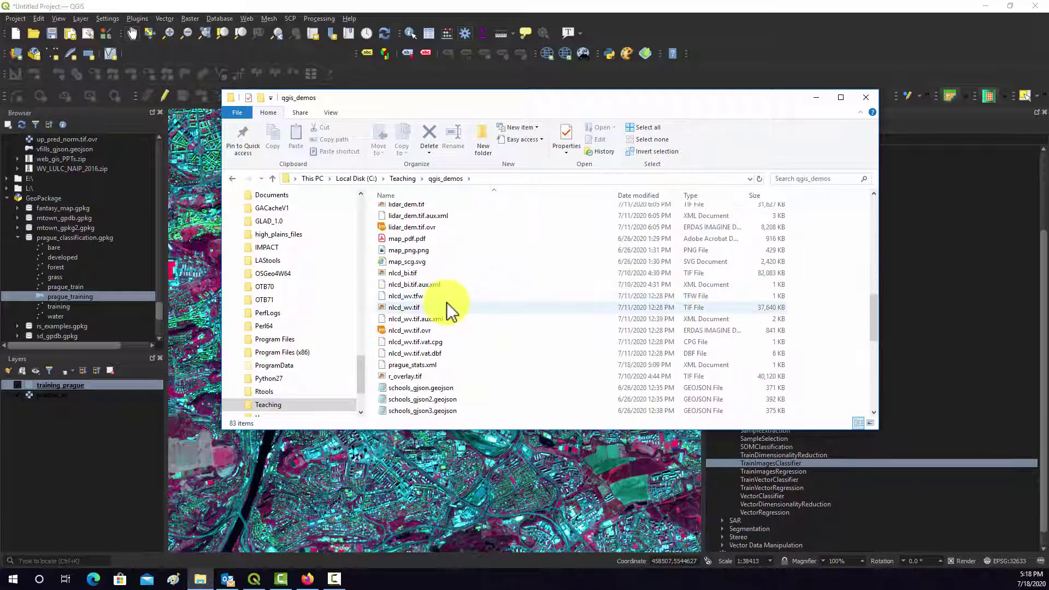
scroll(447, 310, down, 7)
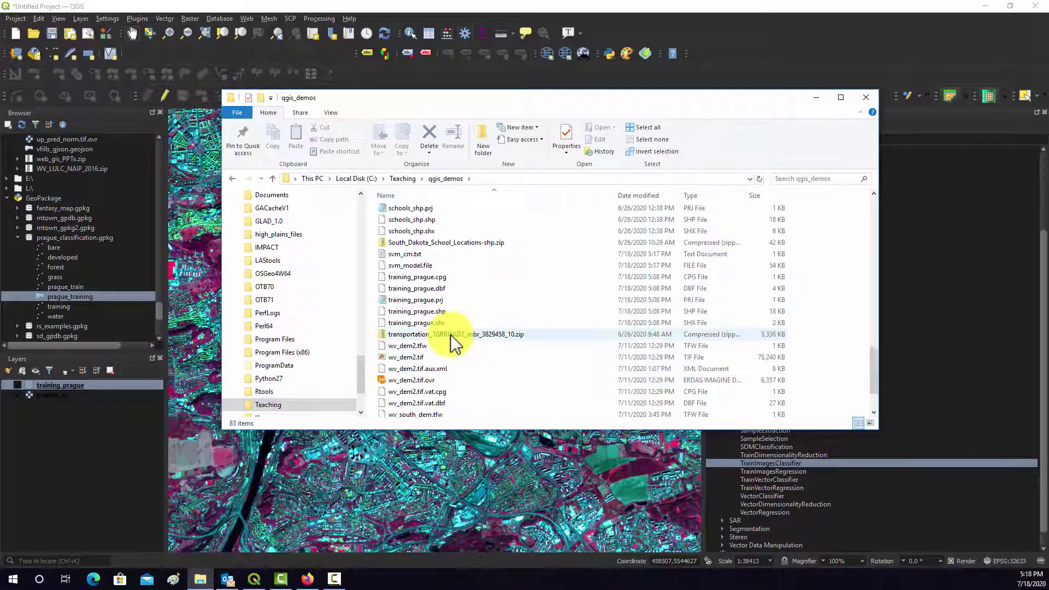
scroll(457, 328, up, 4)
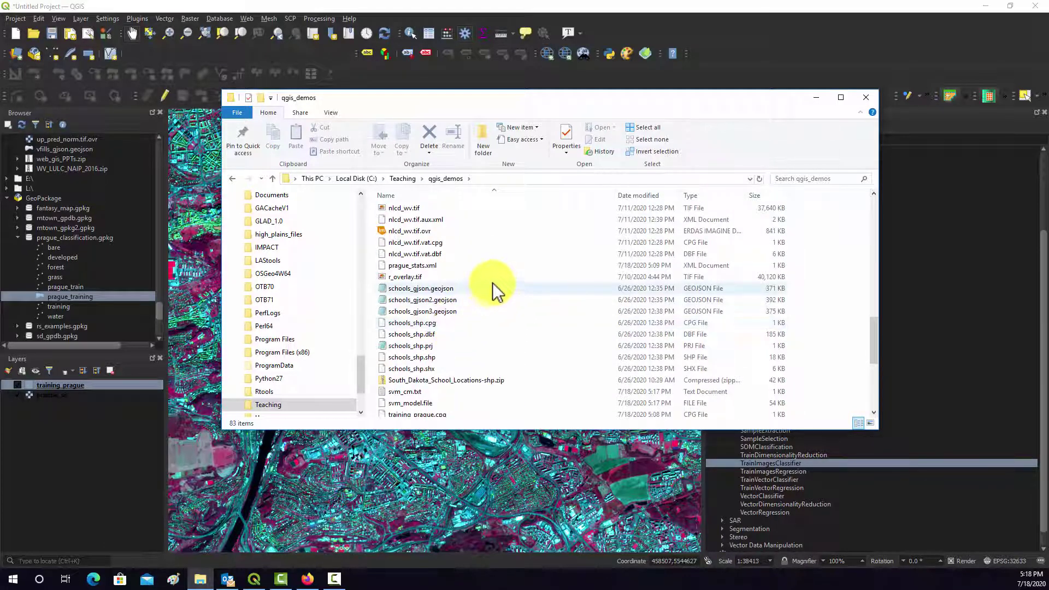
scroll(493, 289, up, 9)
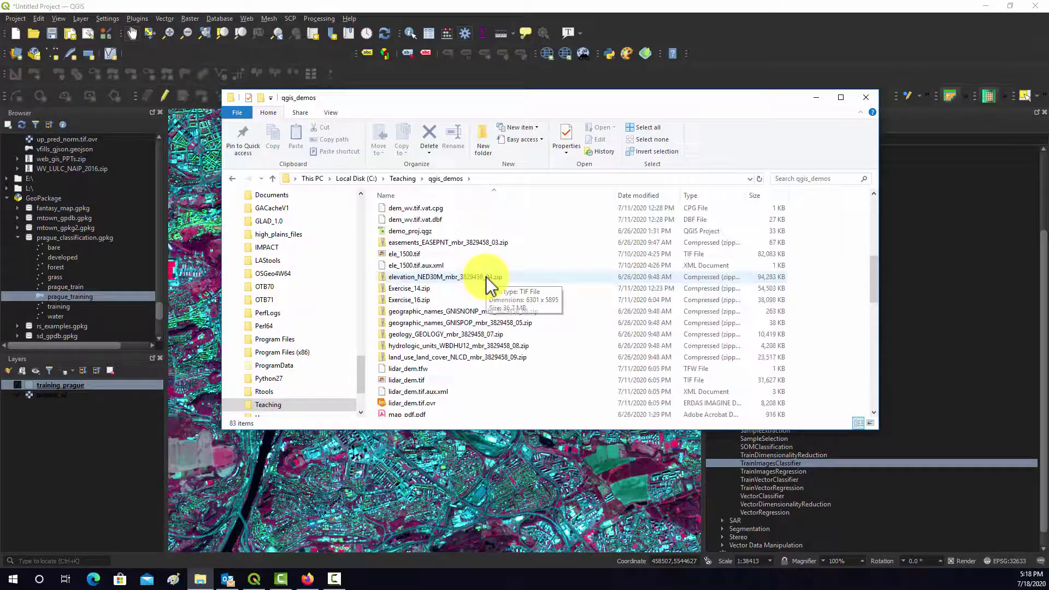
scroll(490, 284, up, 4)
scroll(481, 287, down, 8)
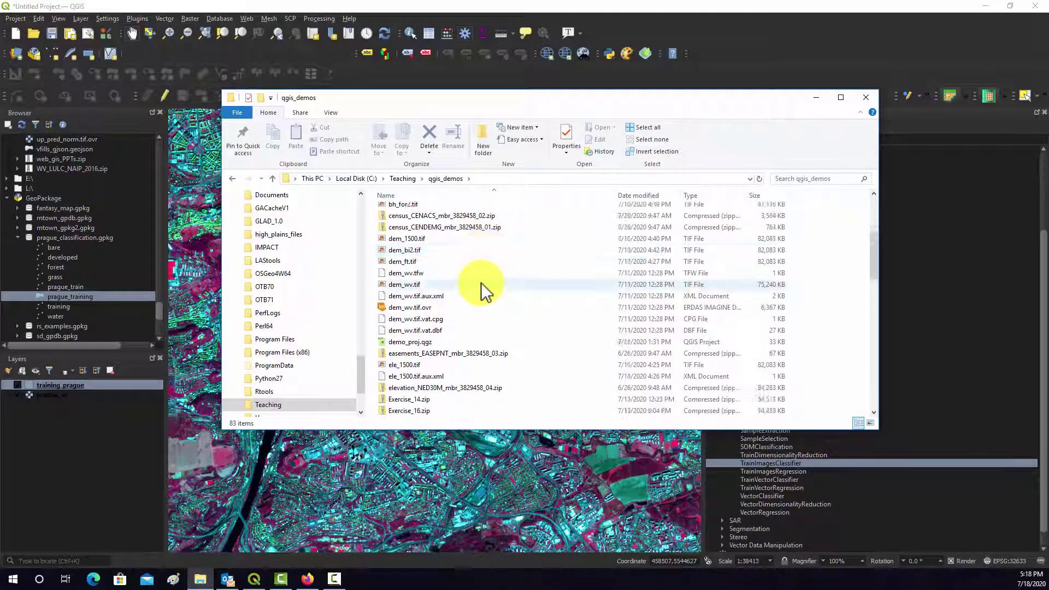
scroll(445, 307, down, 3)
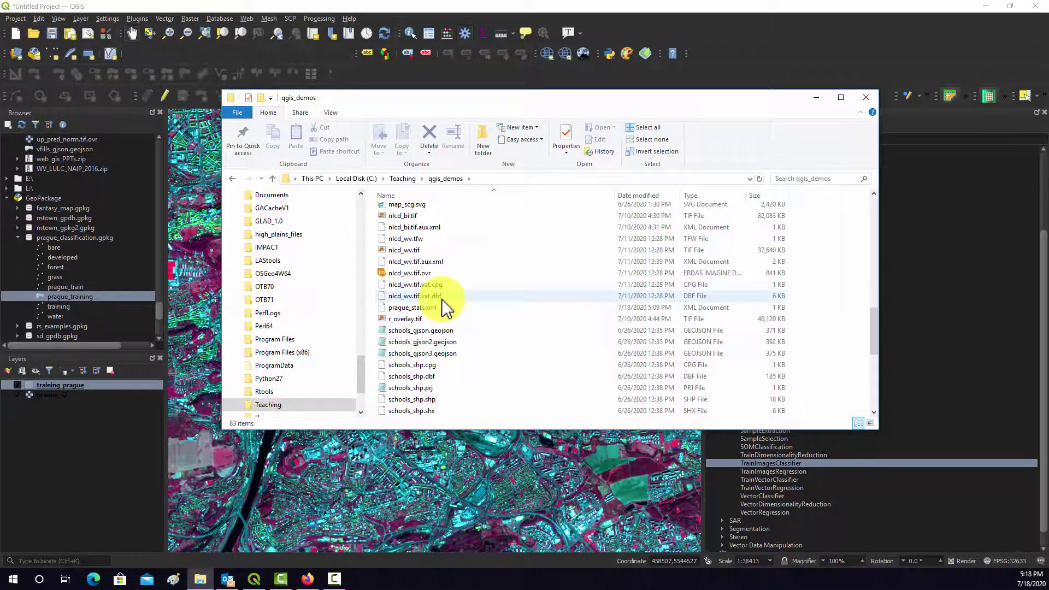
scroll(445, 307, down, 3)
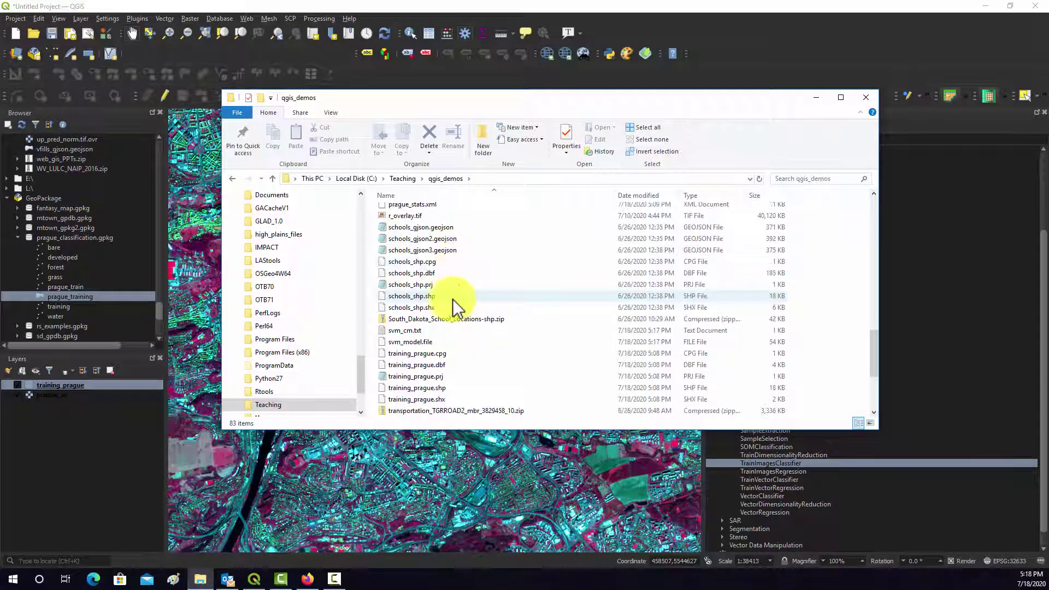
click(418, 343)
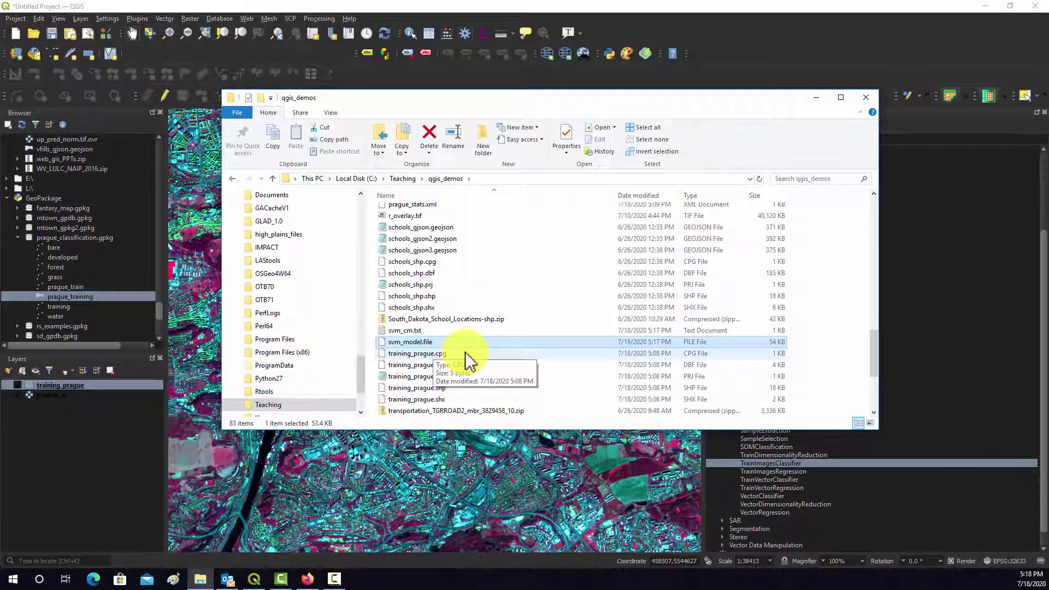
click(405, 332)
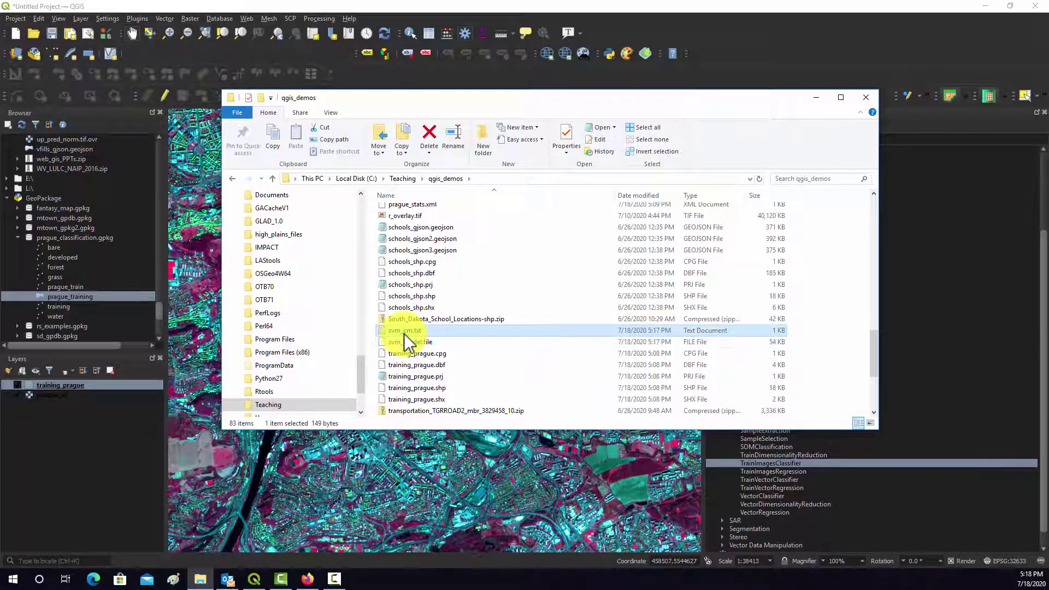
right_click(405, 339)
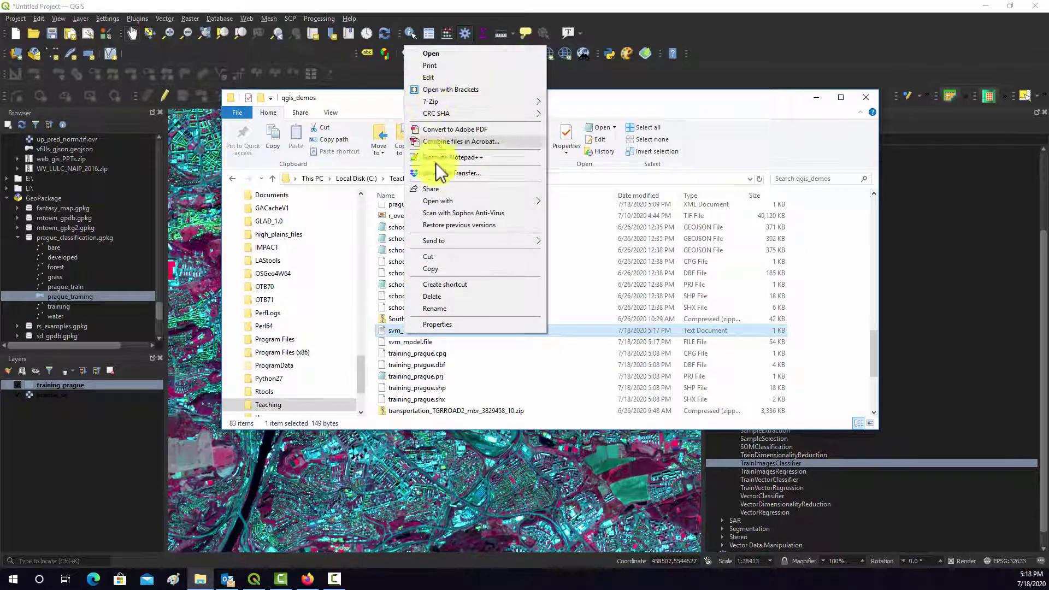
mouse_move(480, 206)
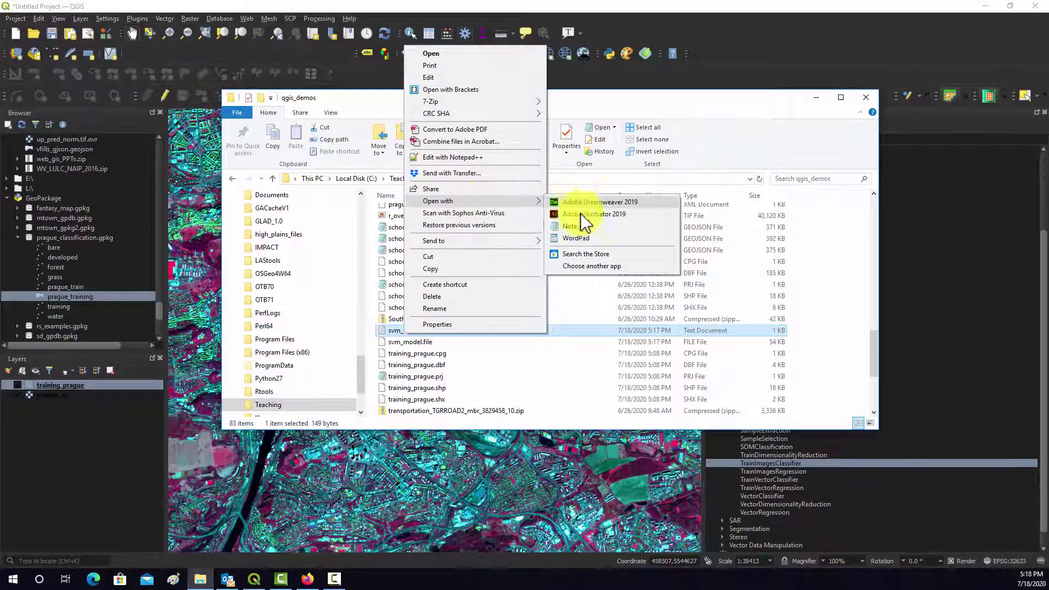
click(578, 239)
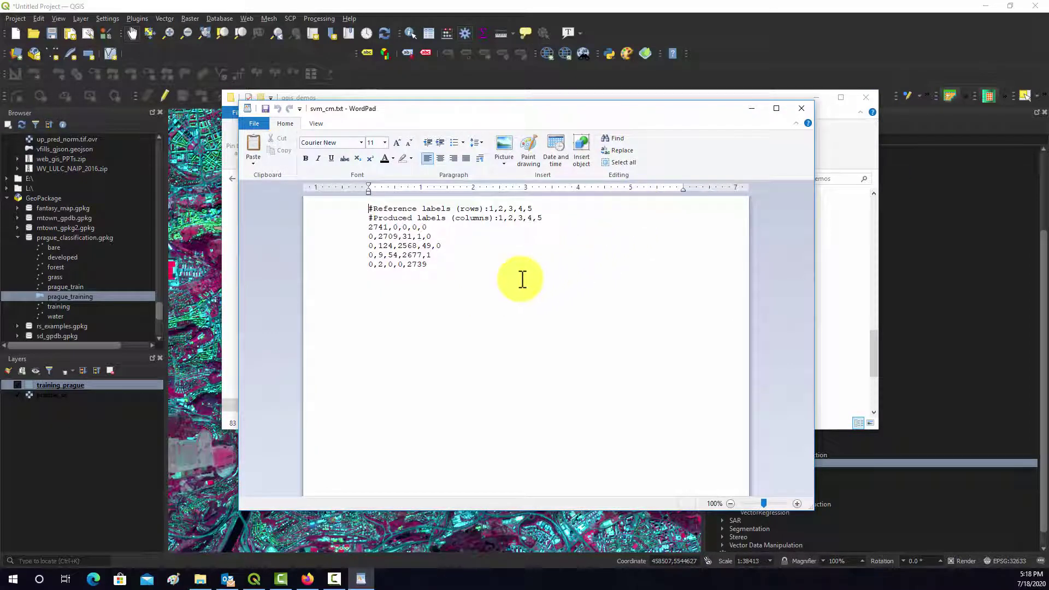
click(802, 109)
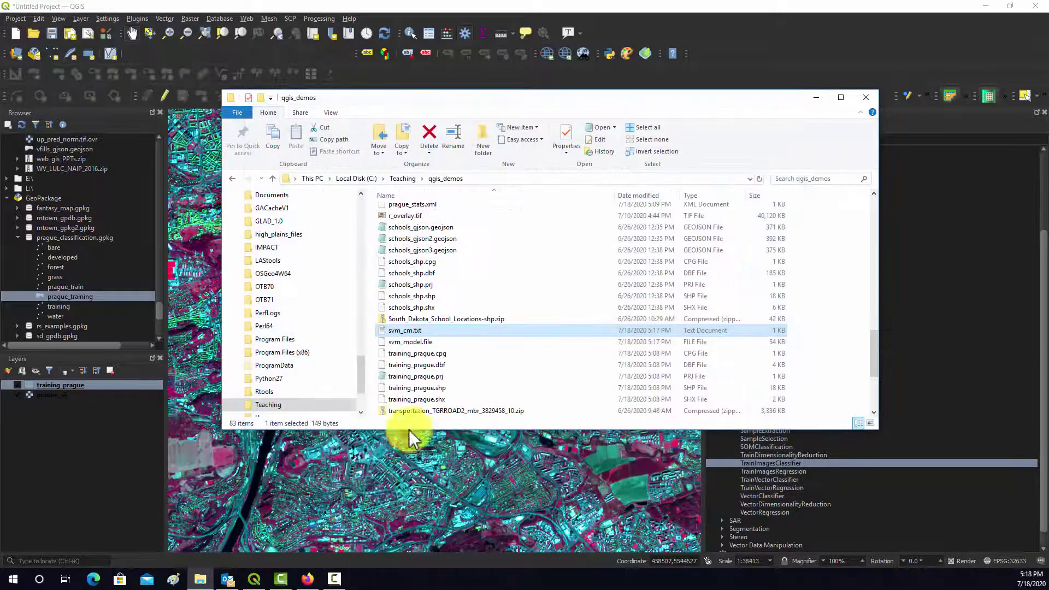
right_click(416, 330)
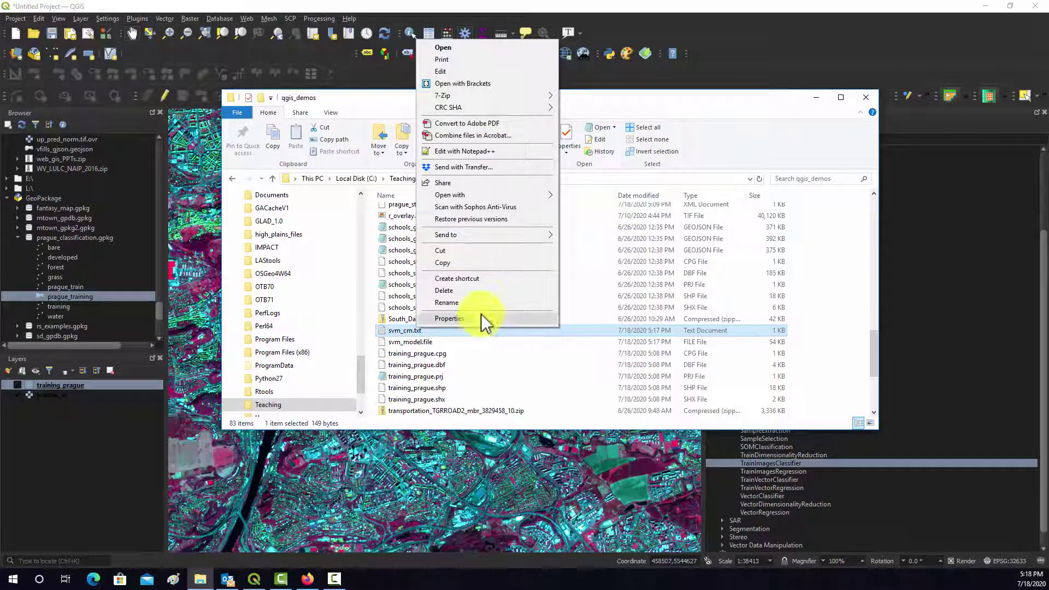
mouse_move(534, 199)
click(602, 221)
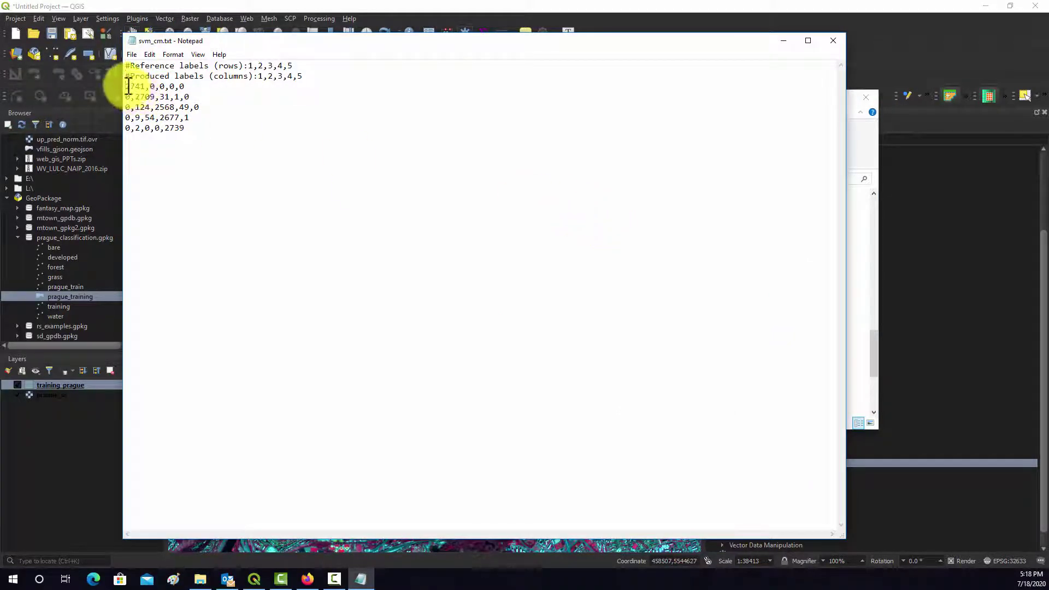
mouse_move(127, 87)
mouse_down()
mouse_move(168, 110)
mouse_move(170, 130)
mouse_move(134, 83)
mouse_up()
click(257, 104)
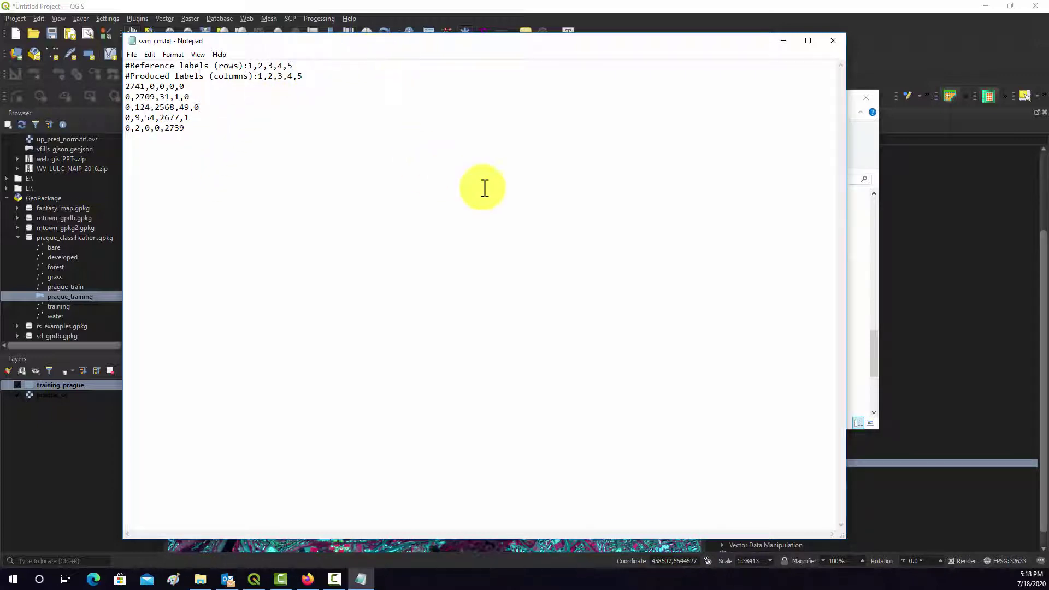
- Close Notepad, launch Excel from the Start menu and go to its Open page
click(829, 41)
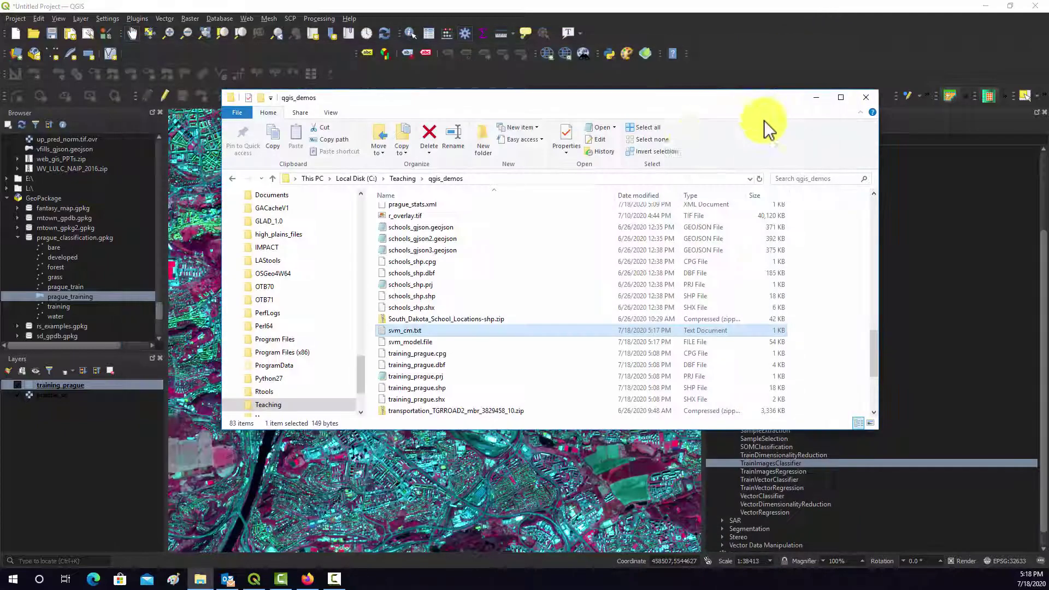
click(13, 579)
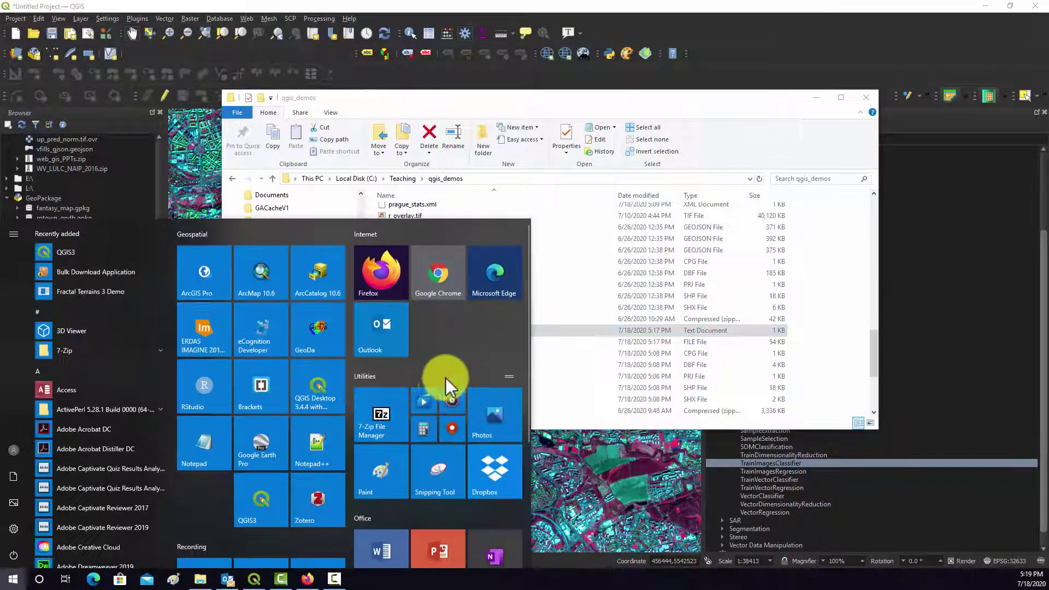
scroll(407, 375, down, 3)
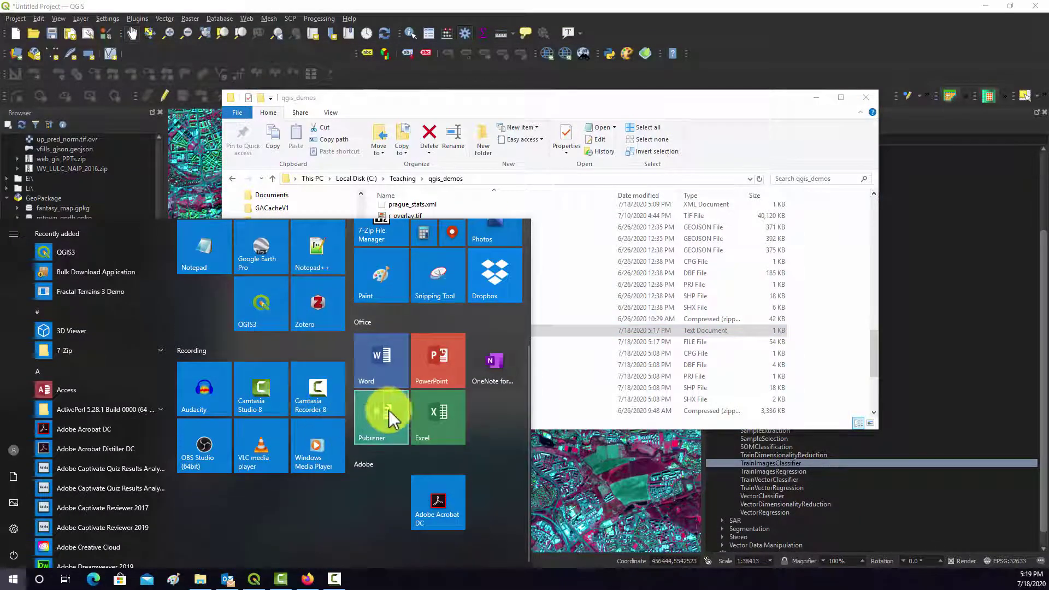
click(438, 416)
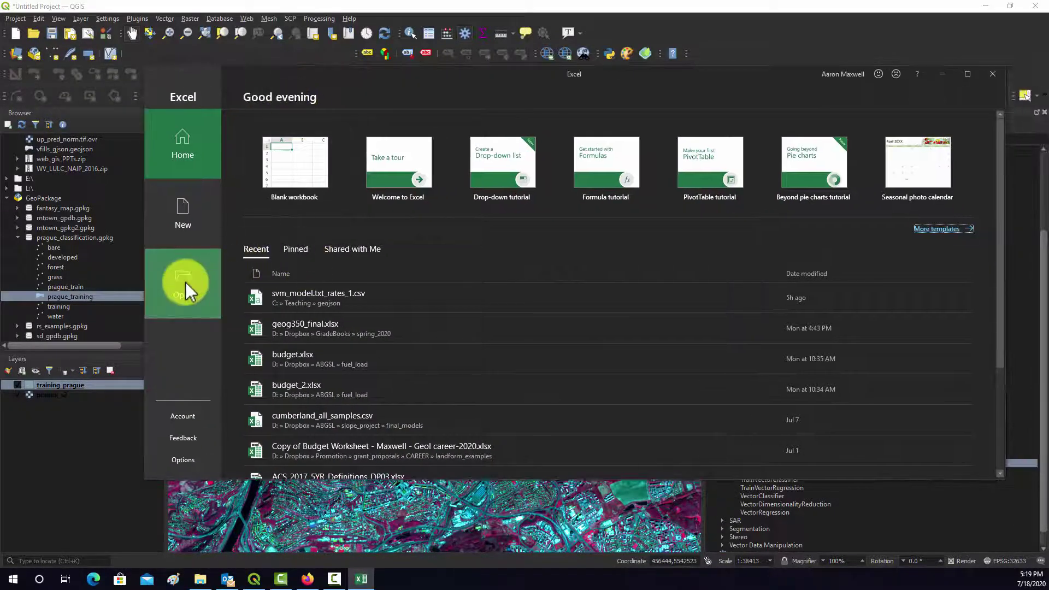
click(186, 282)
- Browse the Open dialog to C:\Teaching\qgis_demos
click(271, 348)
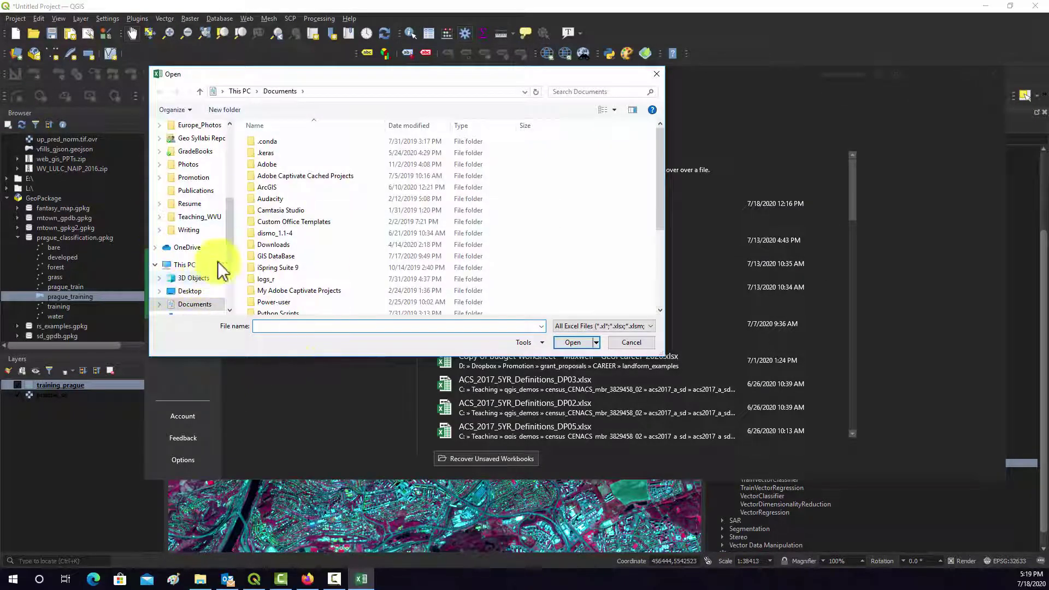
scroll(206, 223, up, 5)
scroll(208, 223, down, 6)
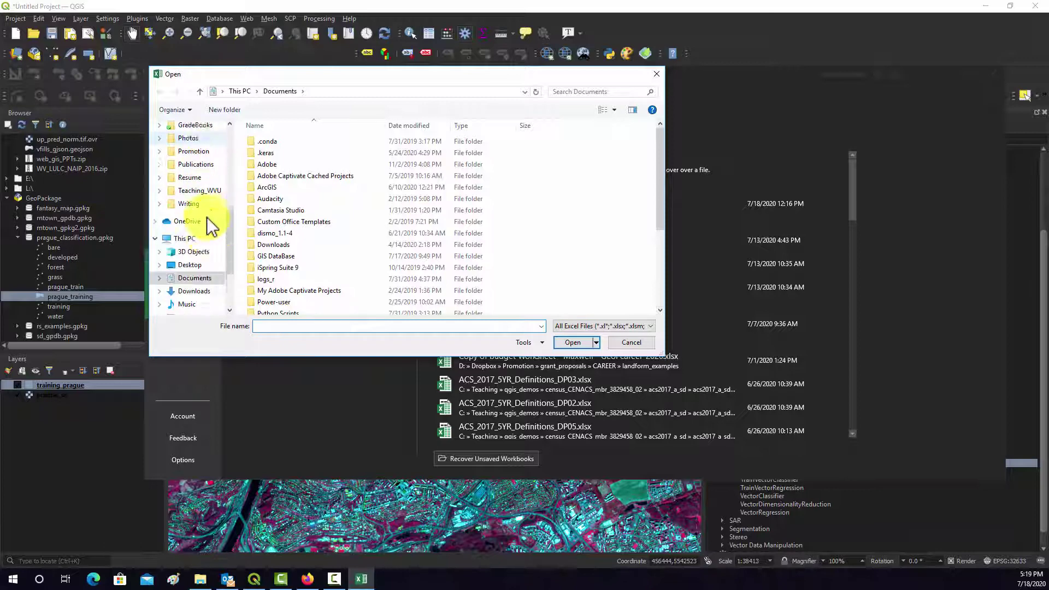
scroll(208, 235, down, 2)
click(203, 265)
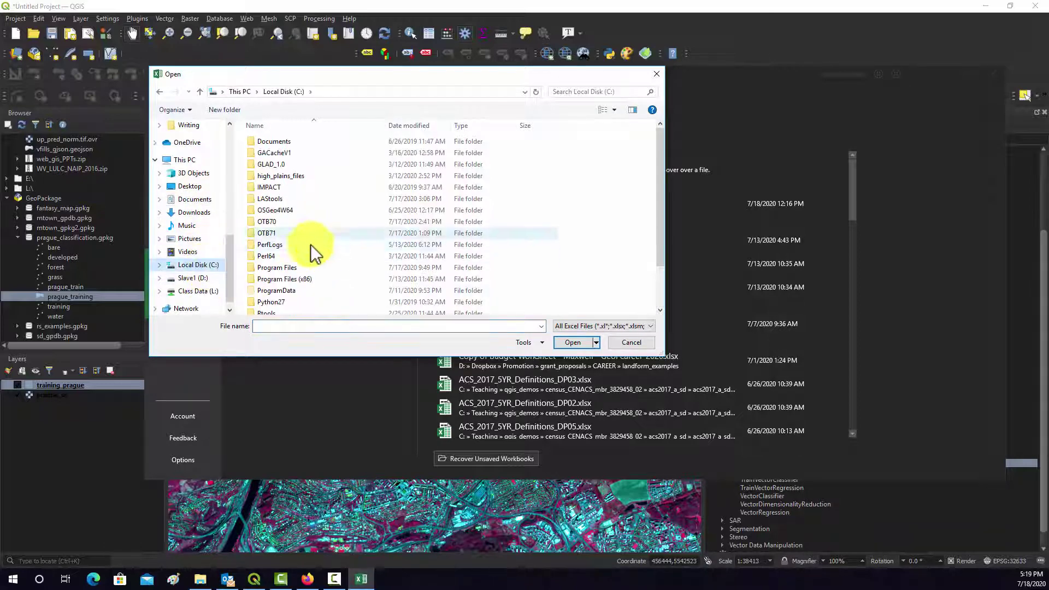
scroll(306, 255, down, 2)
double_click(277, 276)
click(274, 157)
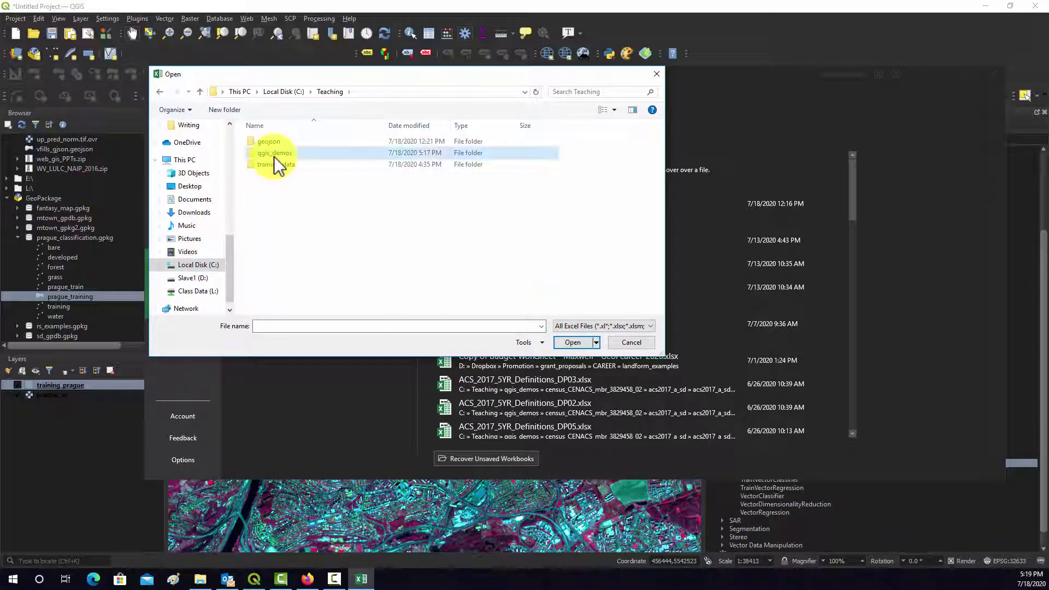
double_click(274, 156)
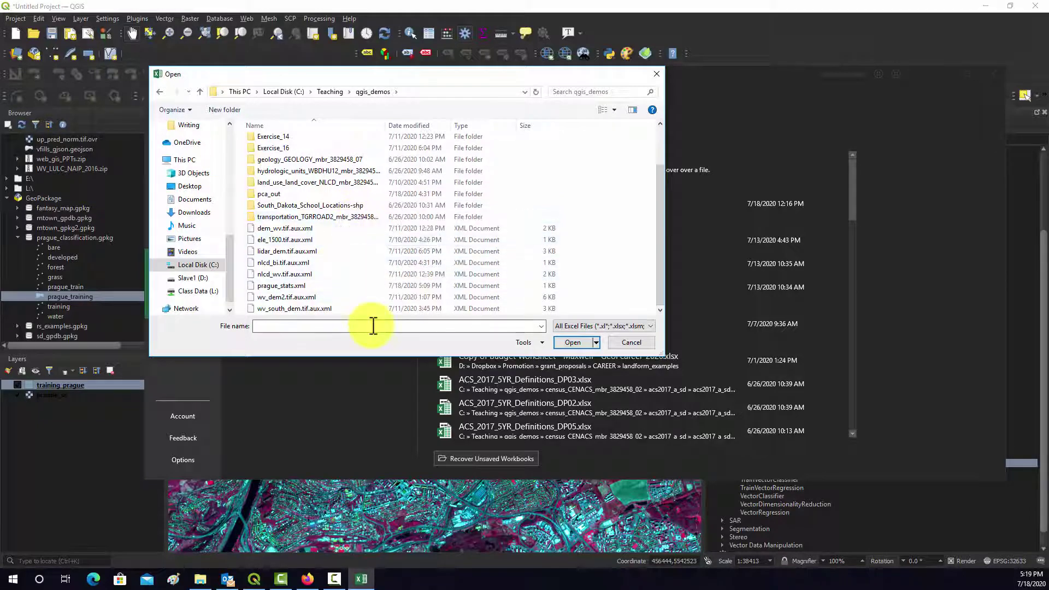
- Filter to text files and open svm_cm.txt
click(628, 327)
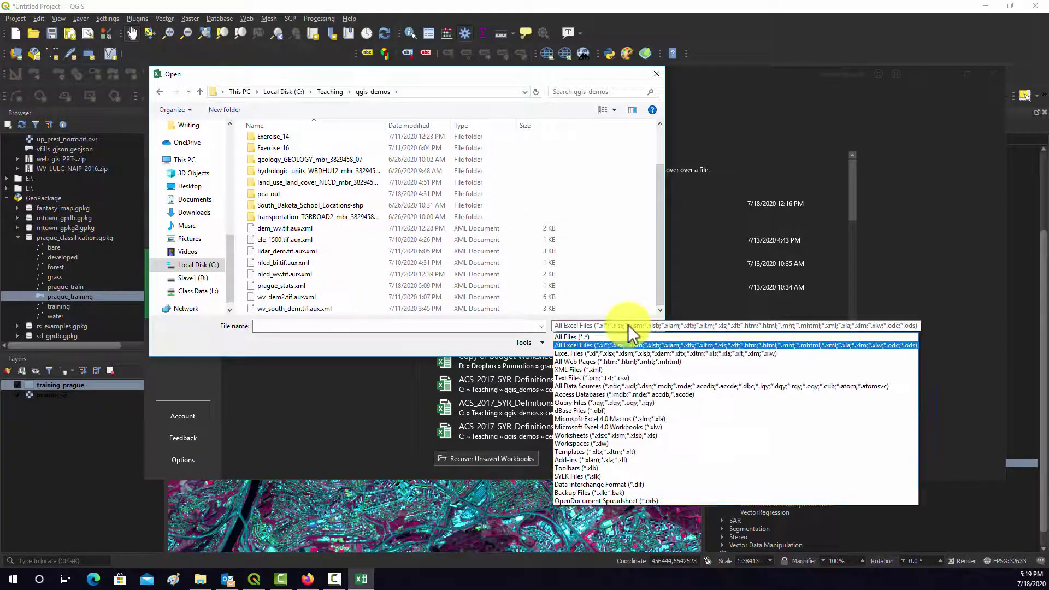
click(580, 378)
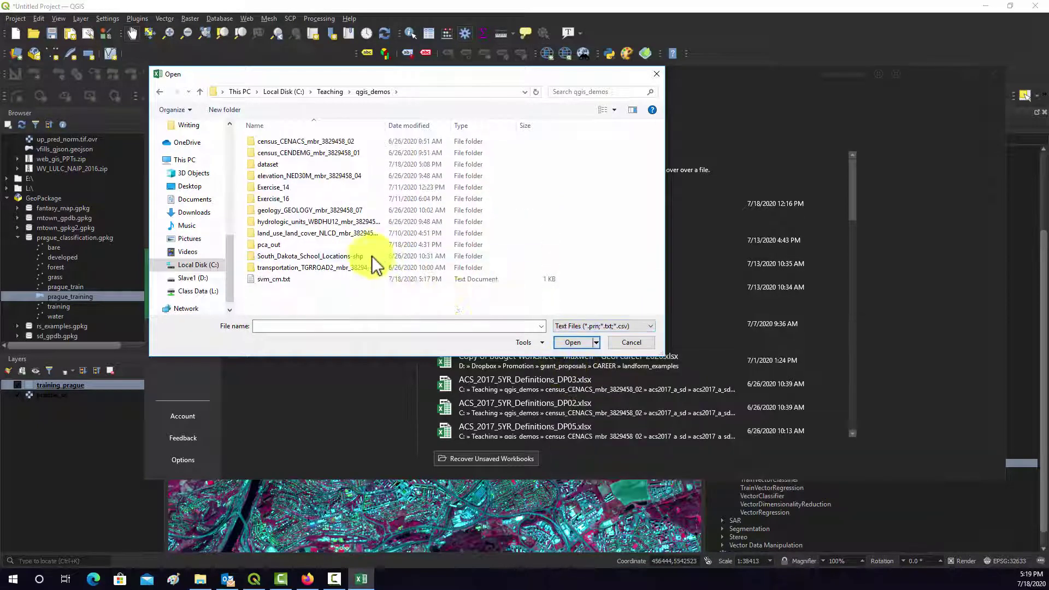
click(273, 281)
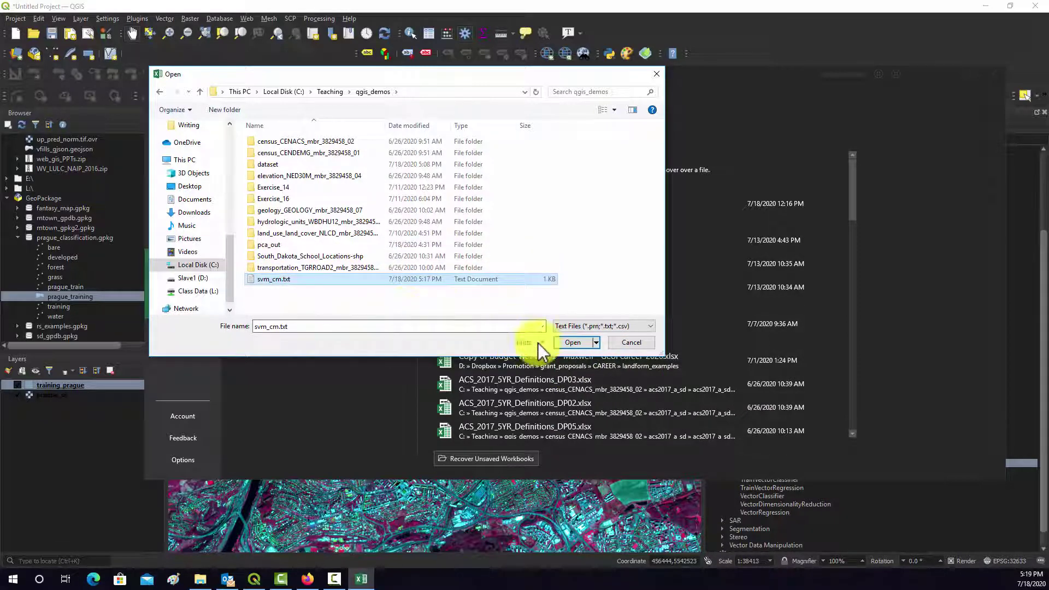
click(569, 343)
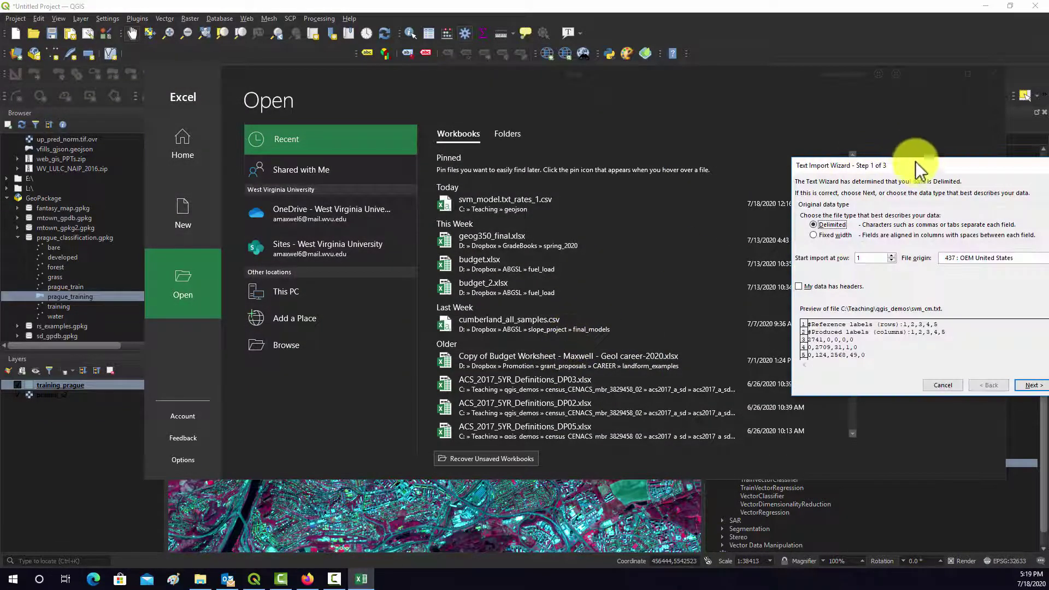
- Import svm_cm.txt as Delimited data split on commas, advancing to the column format stage
drag(921, 147, 465, 165)
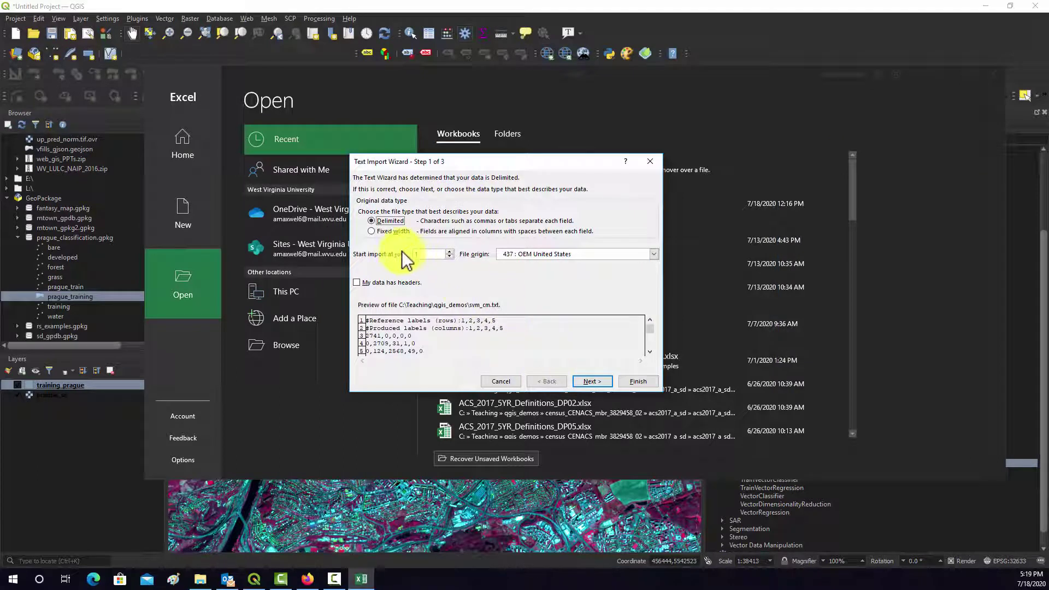
click(593, 382)
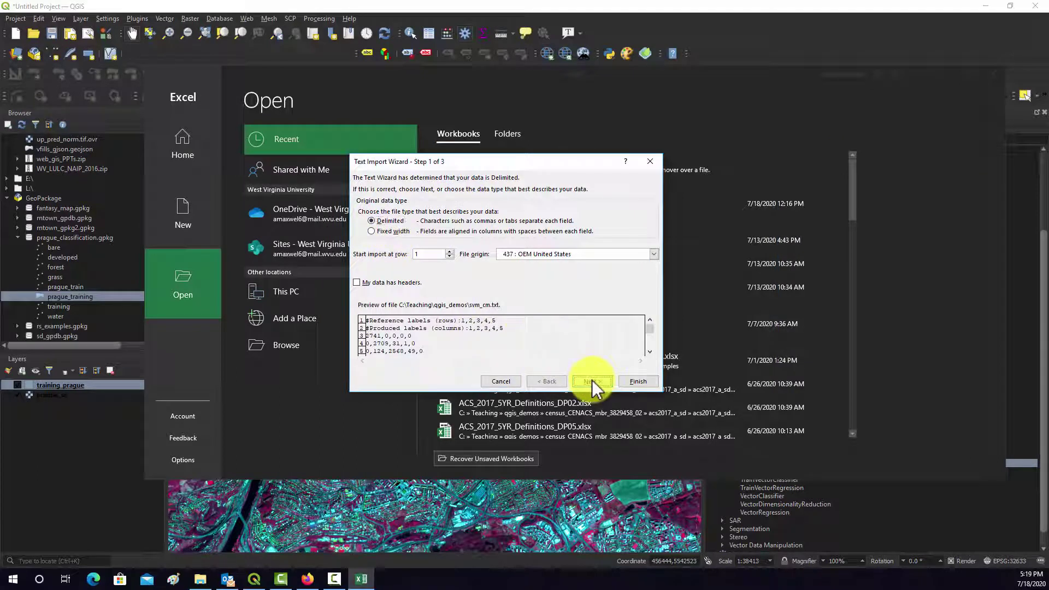
click(361, 231)
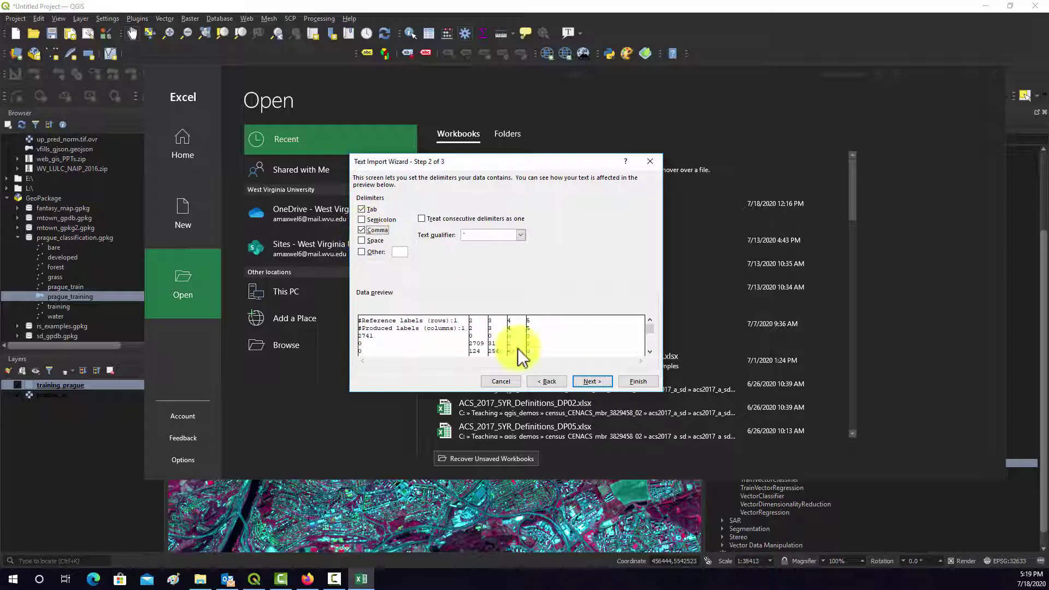
click(584, 383)
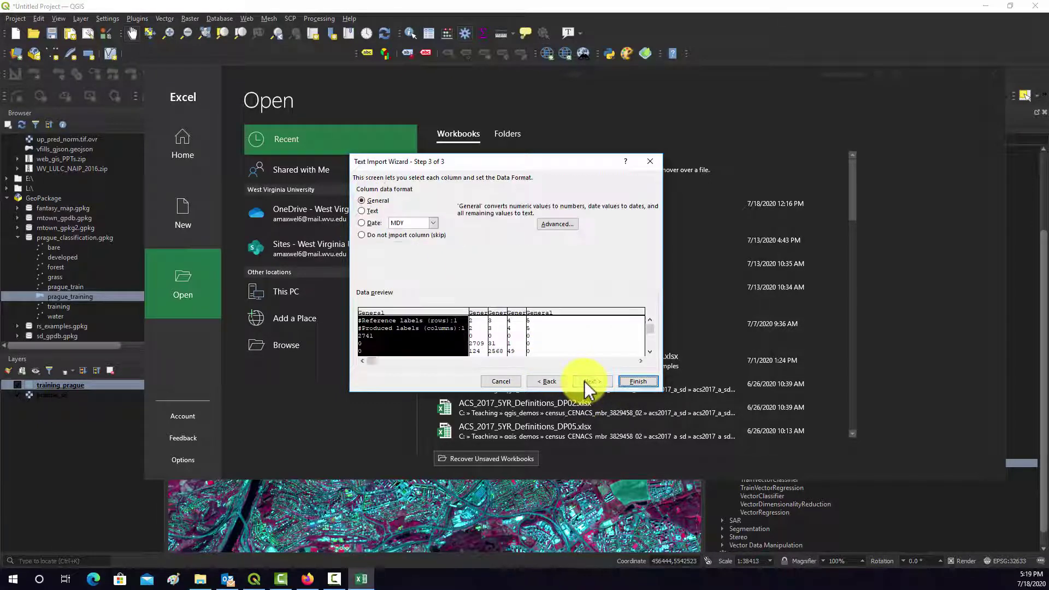
- Finish importing the matrix, clear the comment labels in A1:A2, and insert a new column A
click(638, 382)
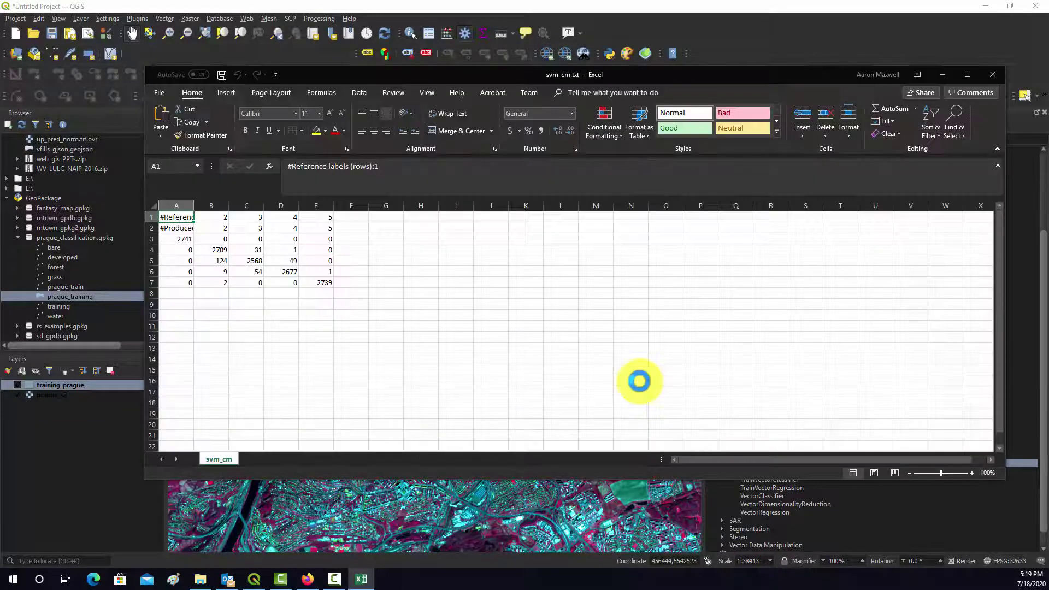
click(314, 316)
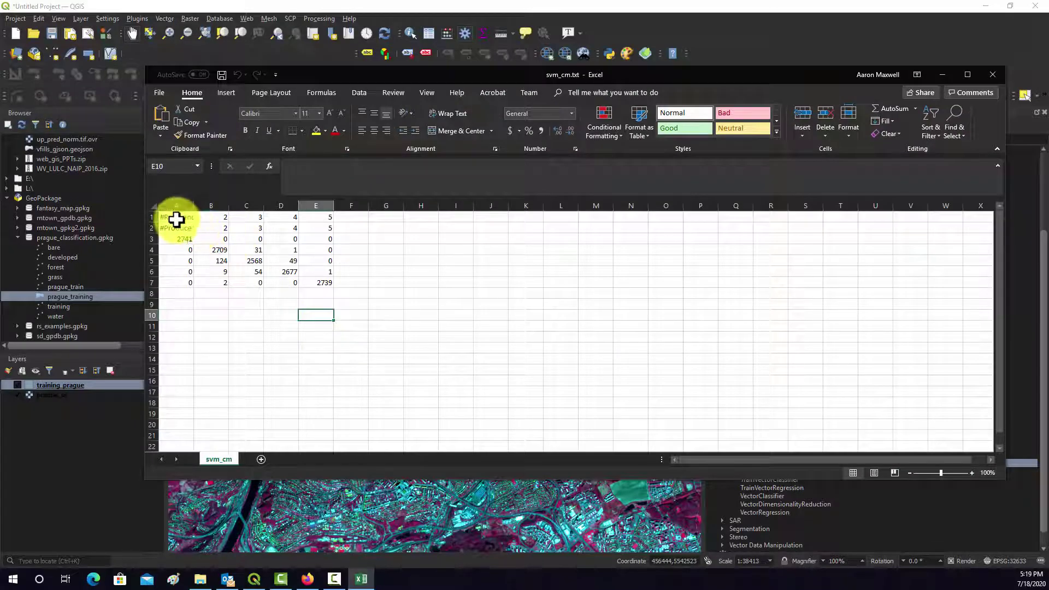
drag(176, 218, 177, 227)
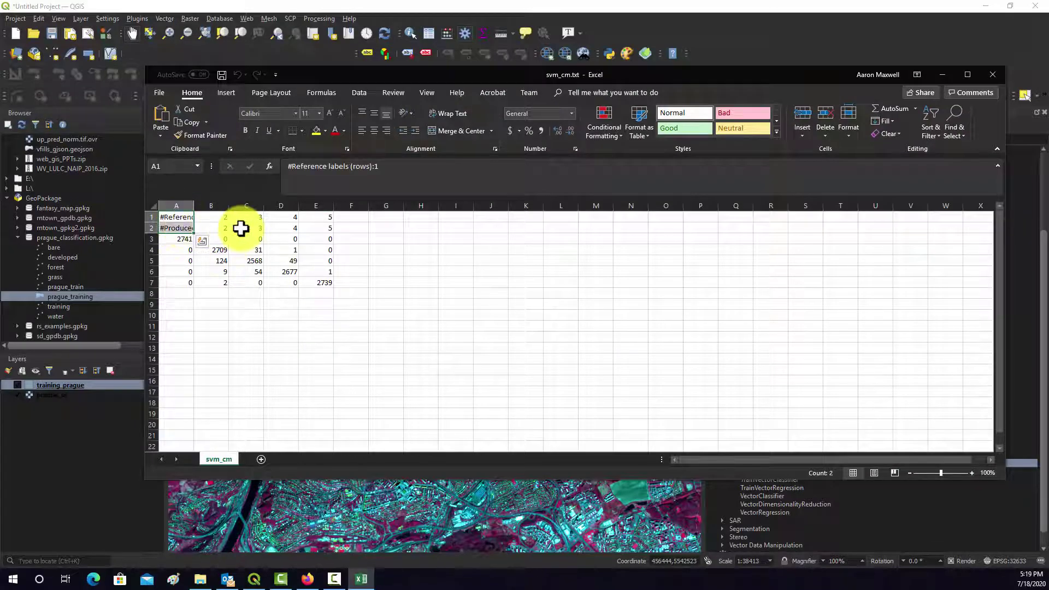
key(Delete)
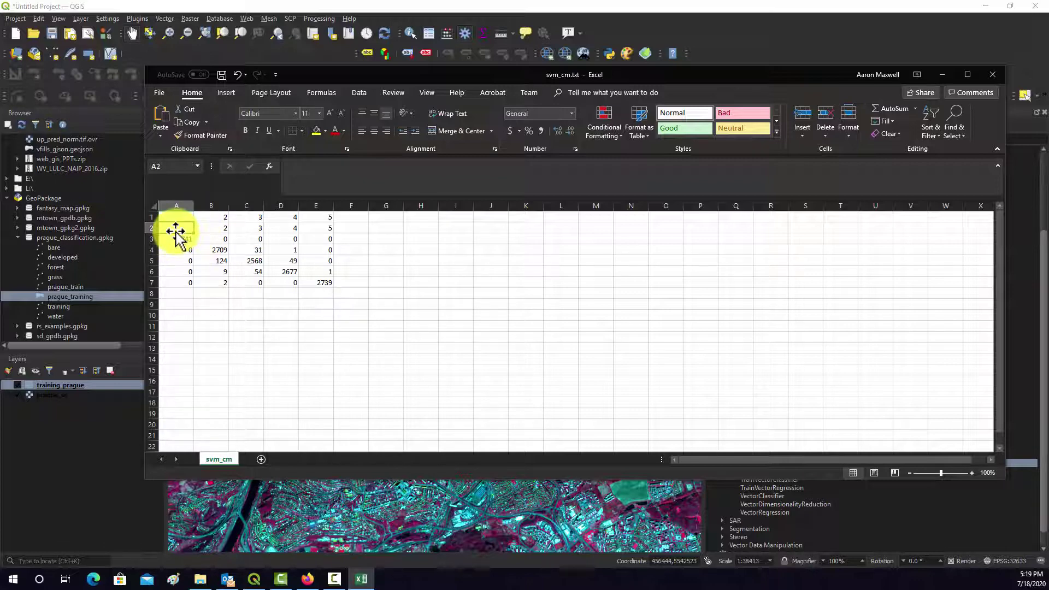
right_click(174, 208)
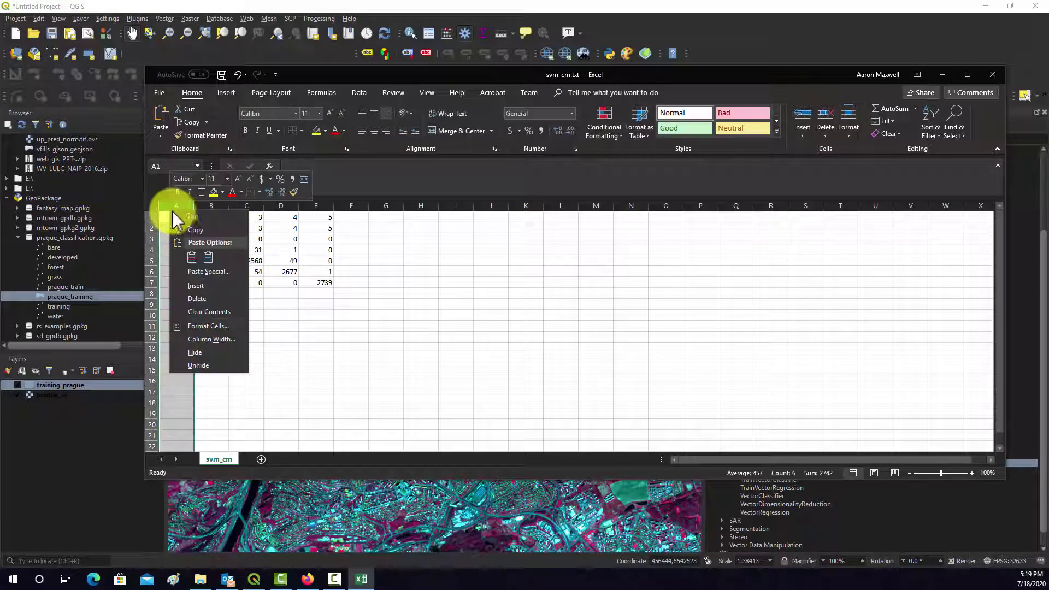
click(196, 286)
- Number the matrix rows 1 to 5 in cells A3:A7
click(191, 236)
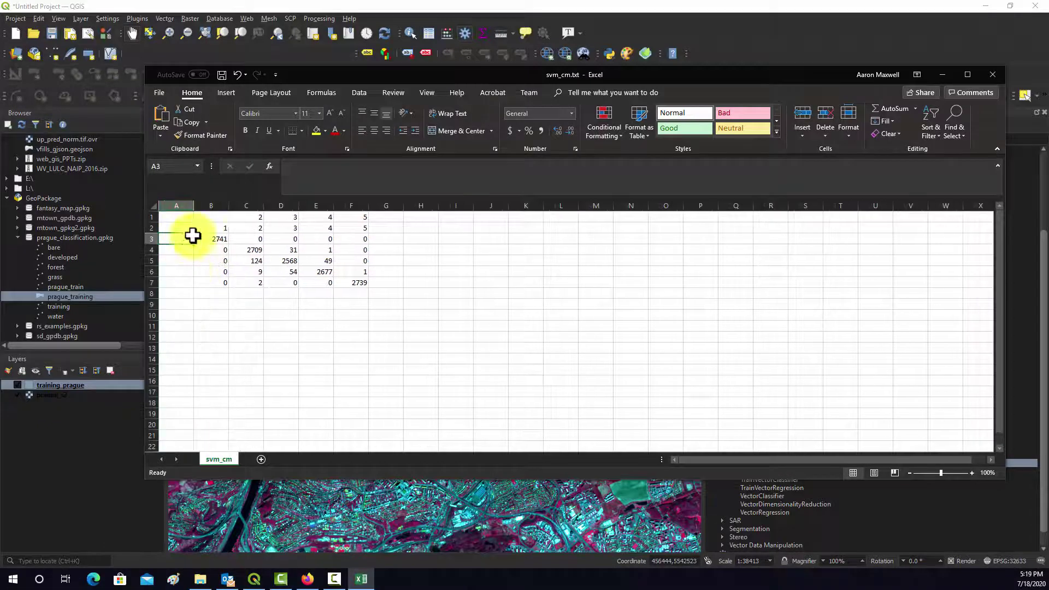
text(1)
key(Return)
text(2)
key(Return)
text(2)
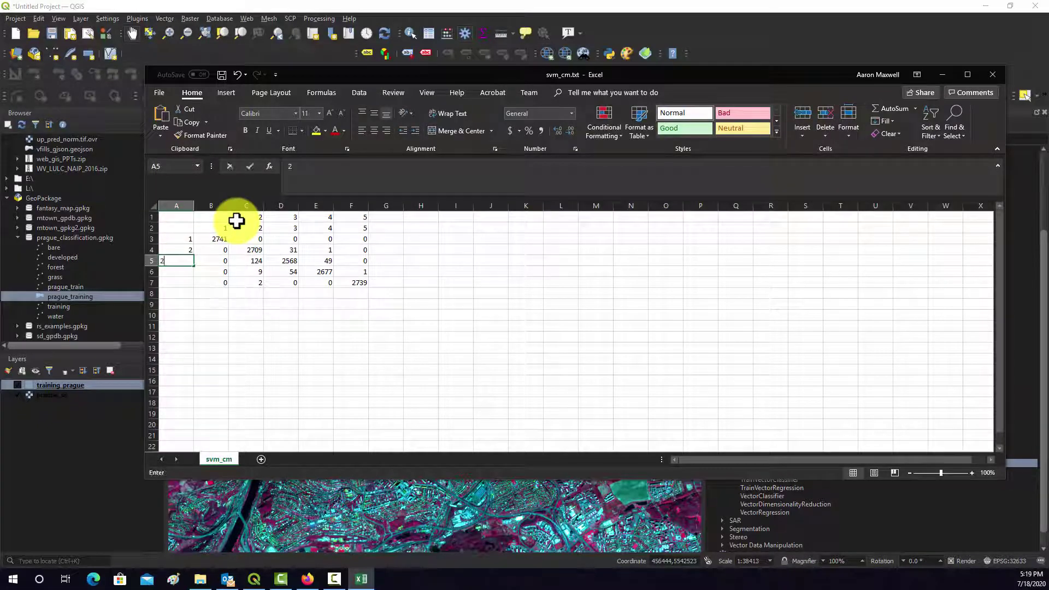
key(Return)
text(3)
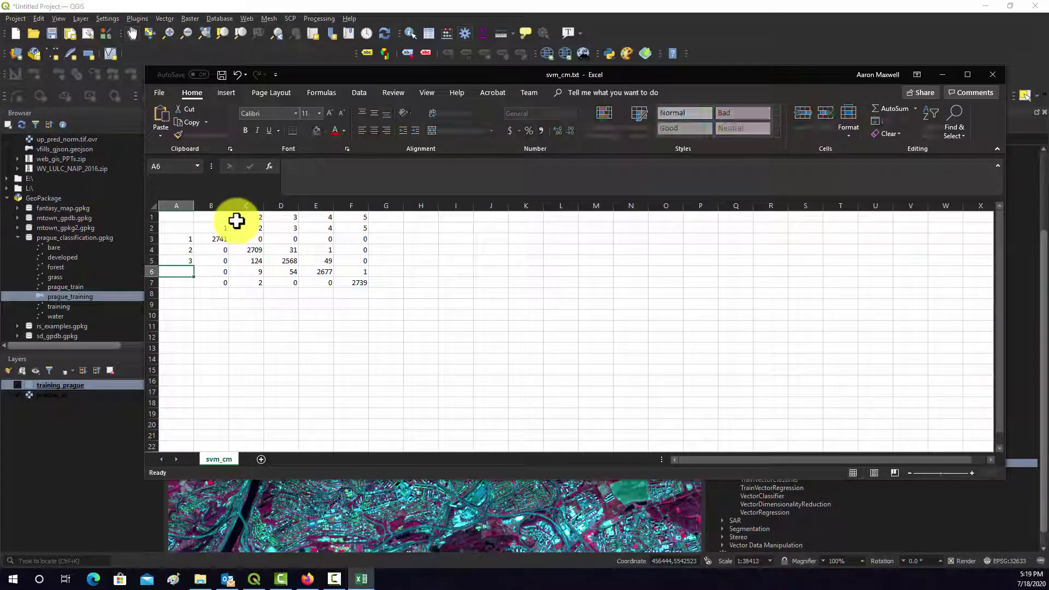
key(Return)
text(4)
key(Return)
text(5)
key(Up)
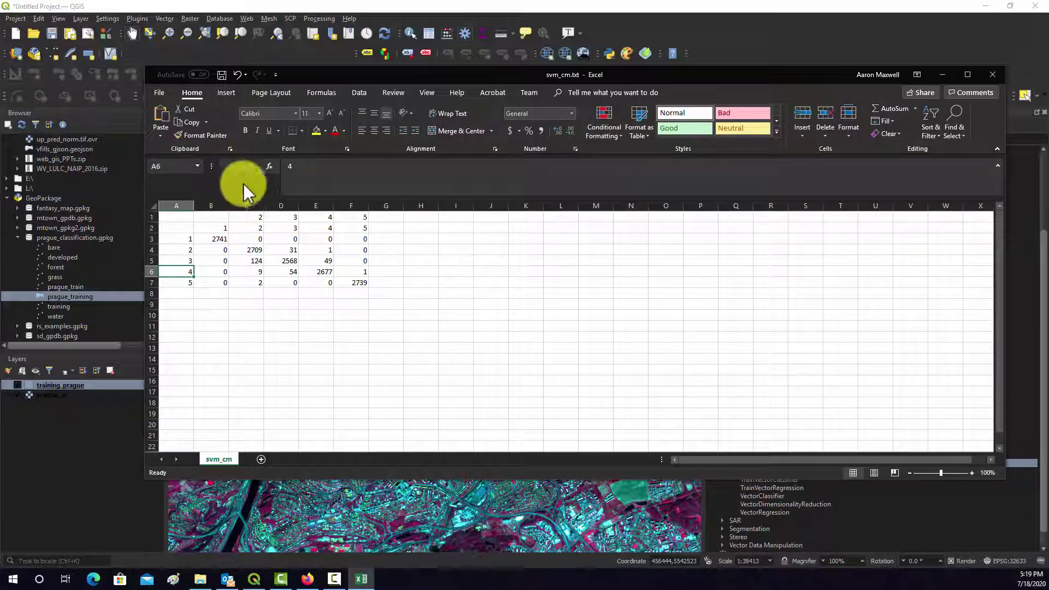
drag(251, 217, 337, 218)
- Delete the old first row and label B1:F1 Water, Open, Soil, Dev and Forest
right_click(151, 216)
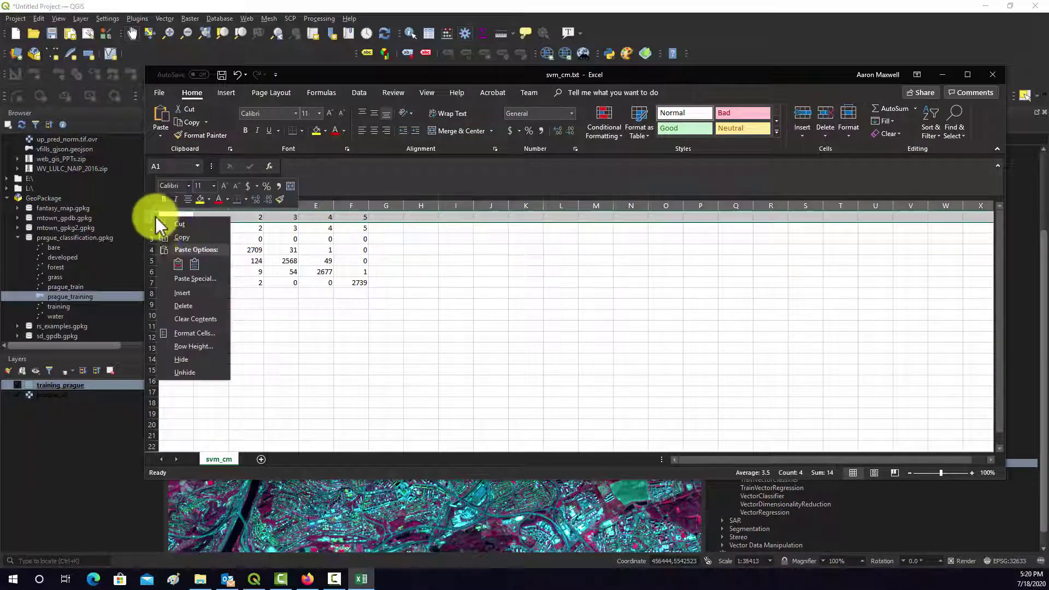
click(179, 304)
double_click(220, 217)
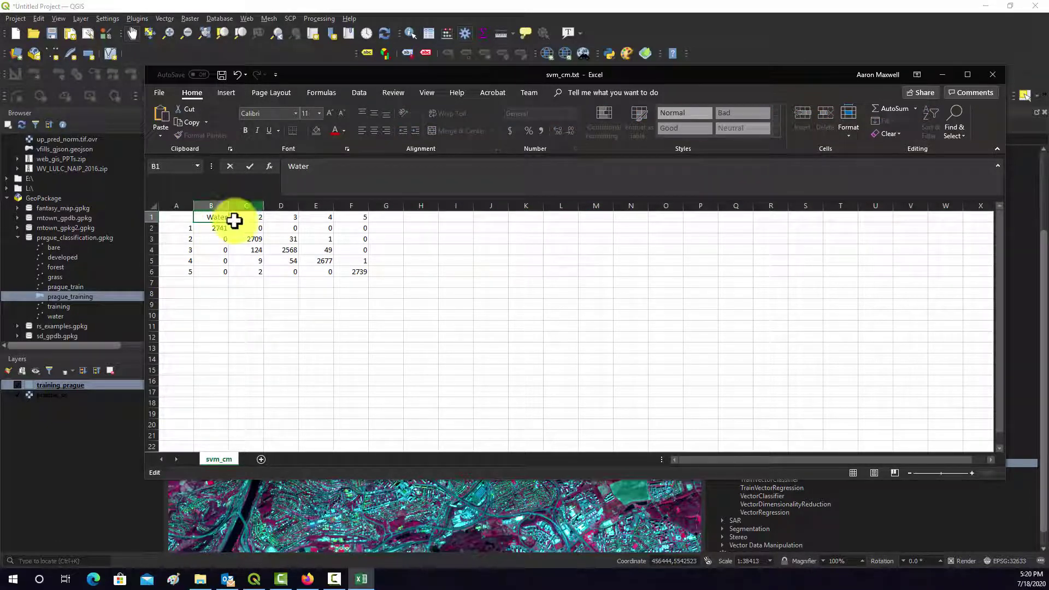
click(241, 218)
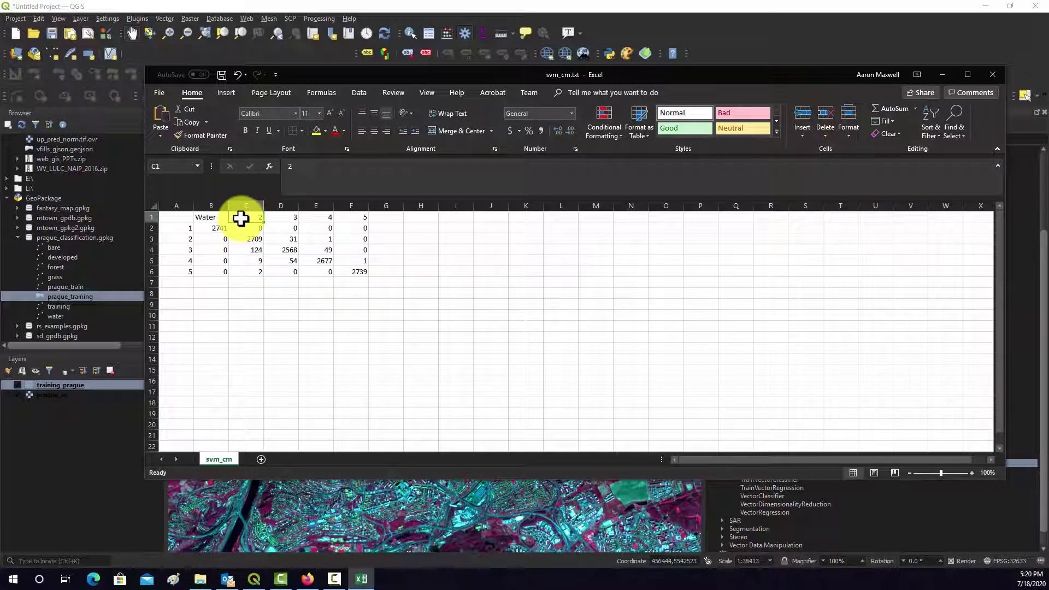
text(Open)
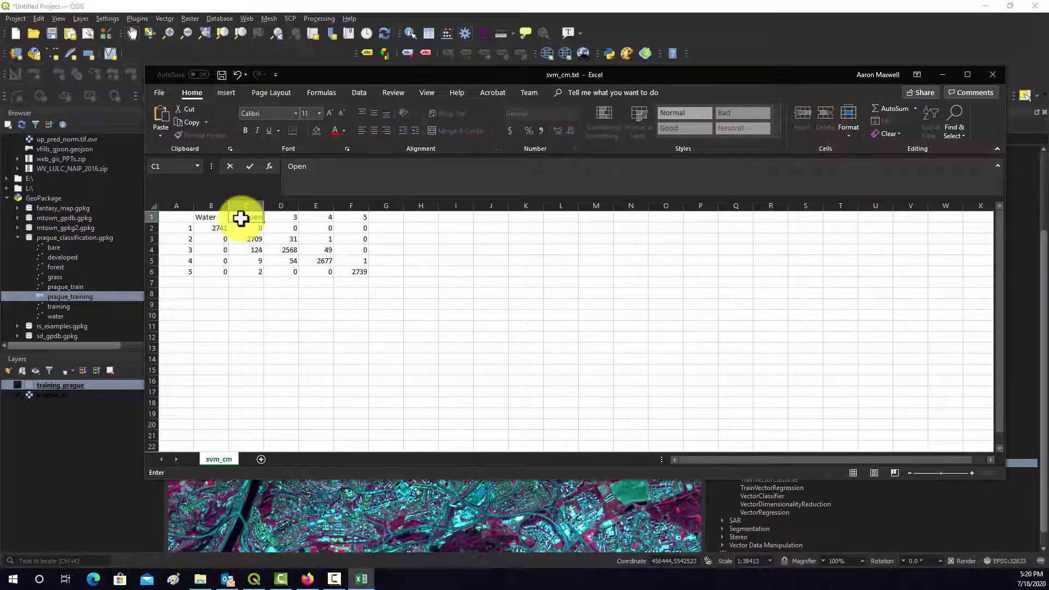
key(Tab)
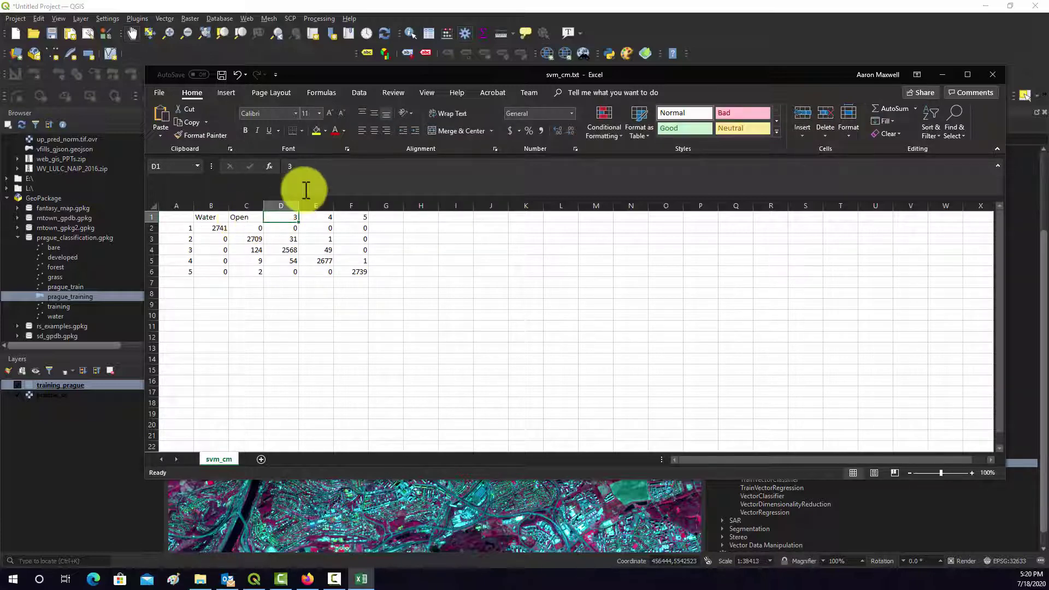
text(Soil)
key(Tab)
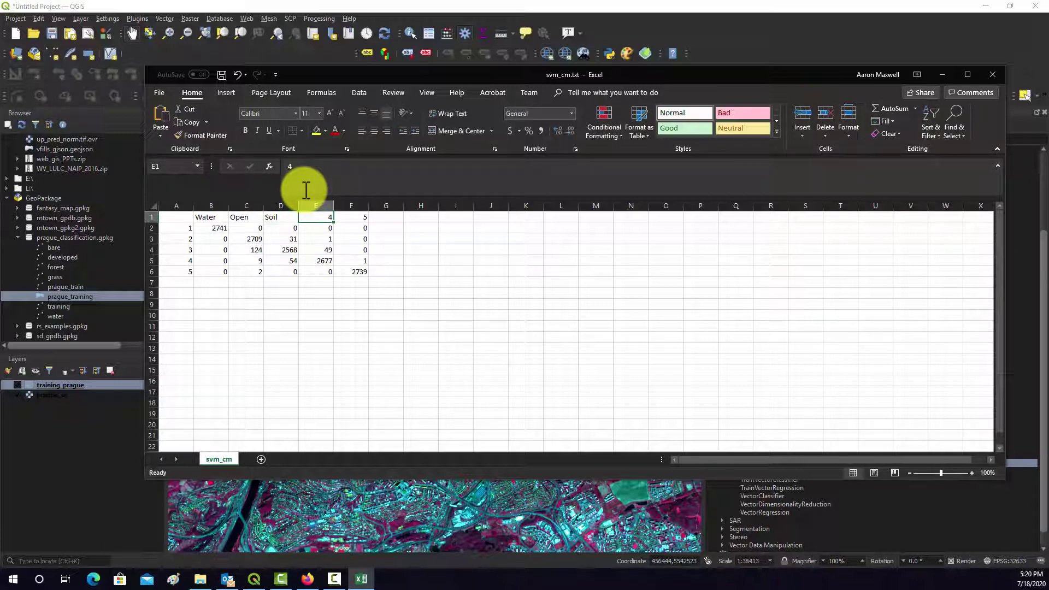
text(Dev)
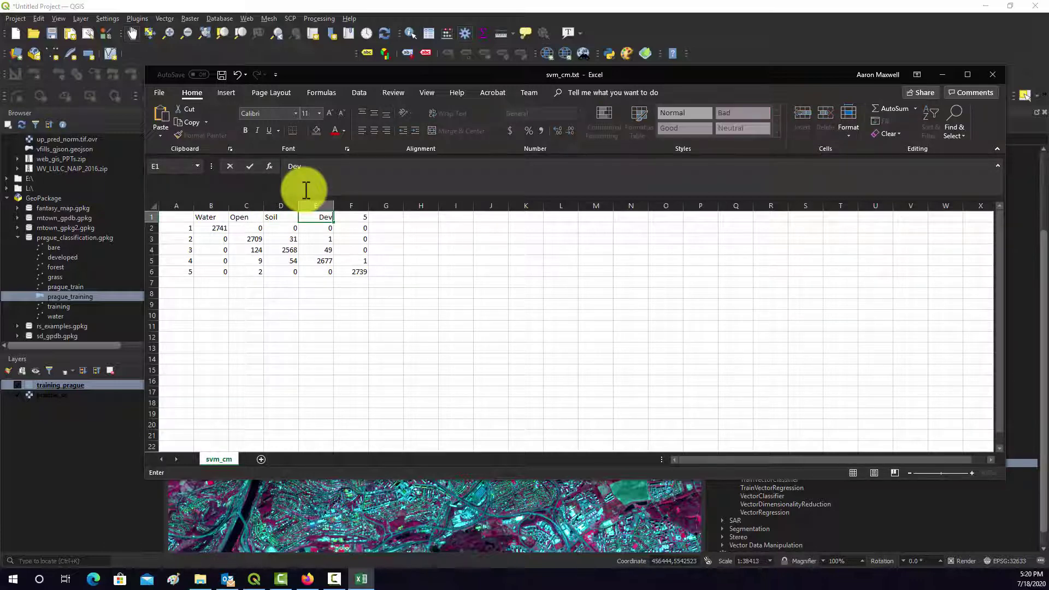
key(Tab)
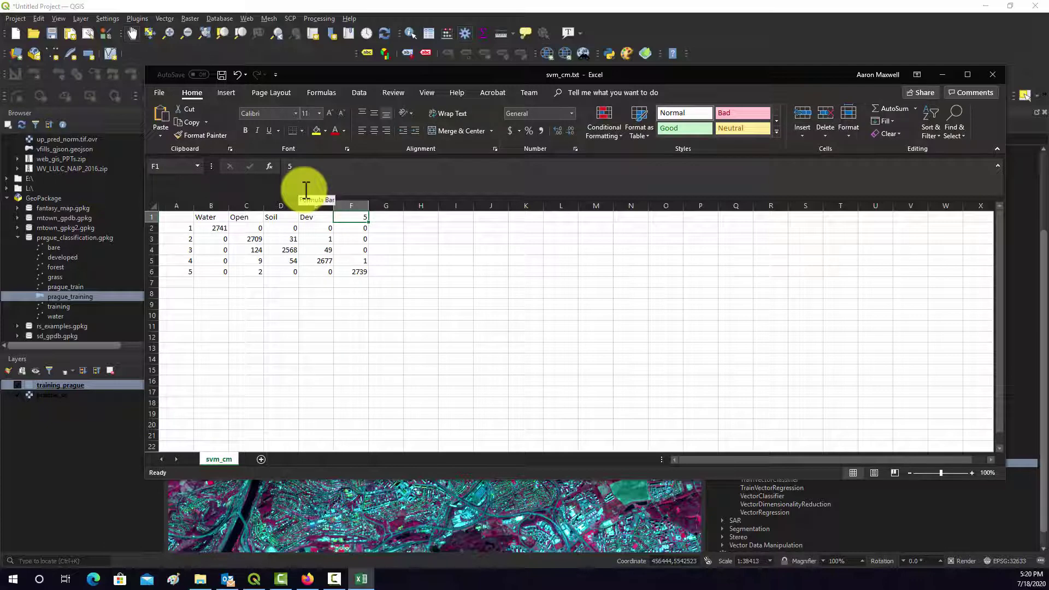
text(W)
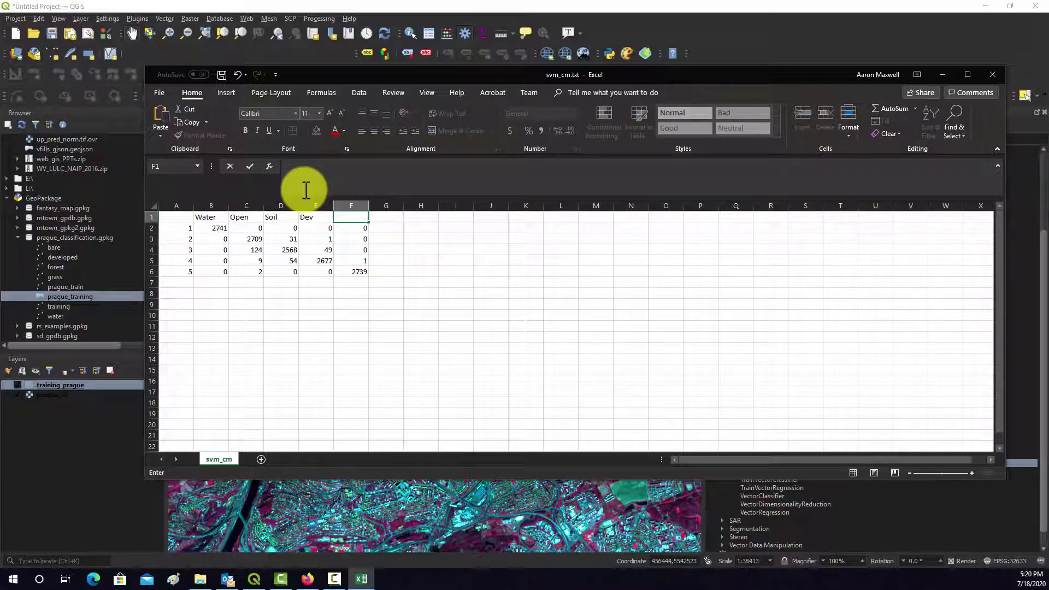
text(orest)
drag(210, 217, 356, 219)
- Copy the B1:F1 class labels and paste them transposed into A2:A6
right_click(356, 219)
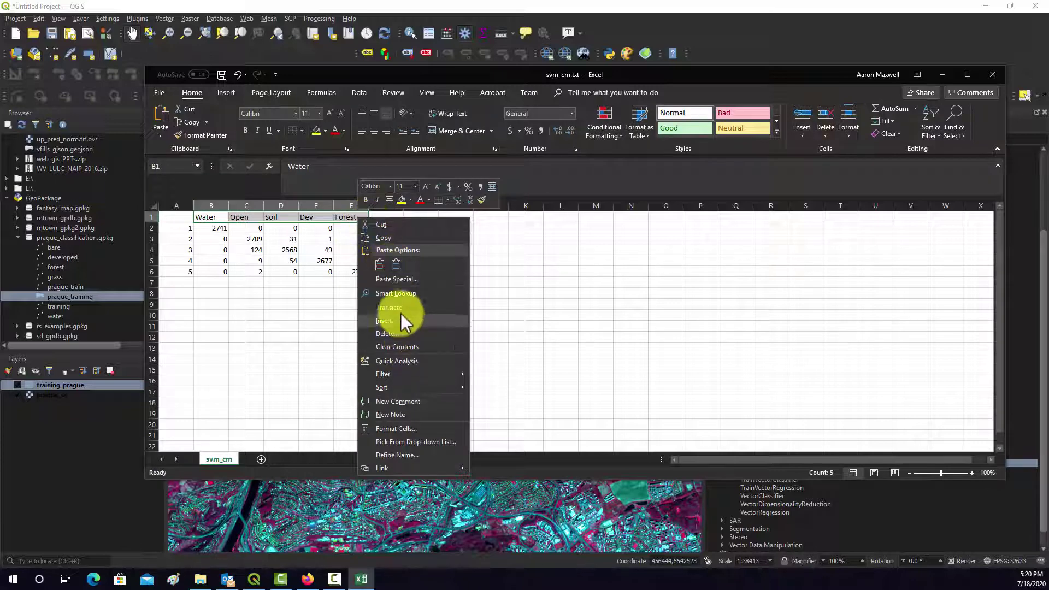
click(384, 238)
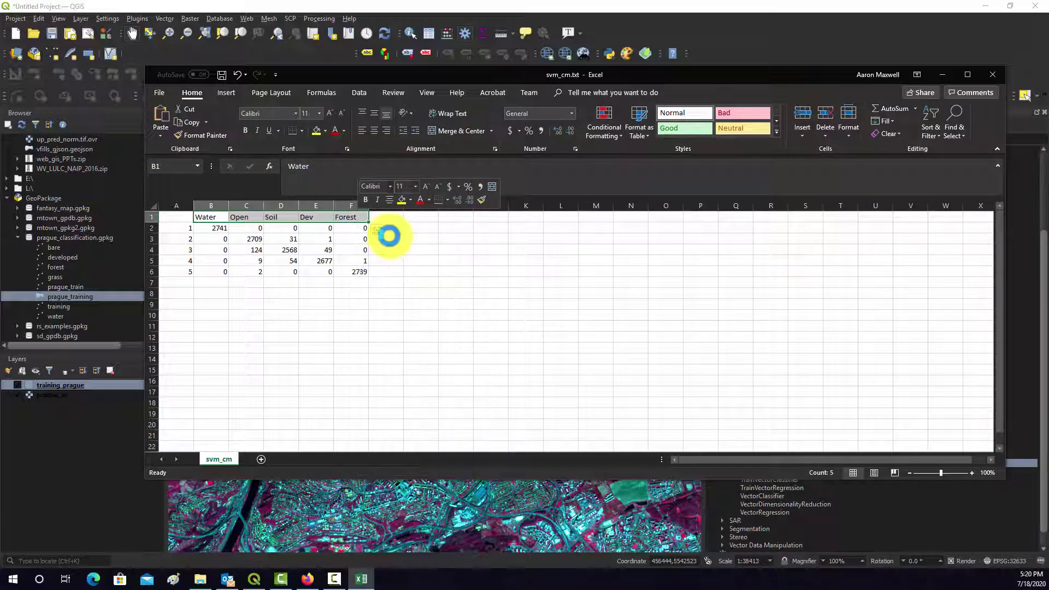
click(185, 229)
right_click(186, 230)
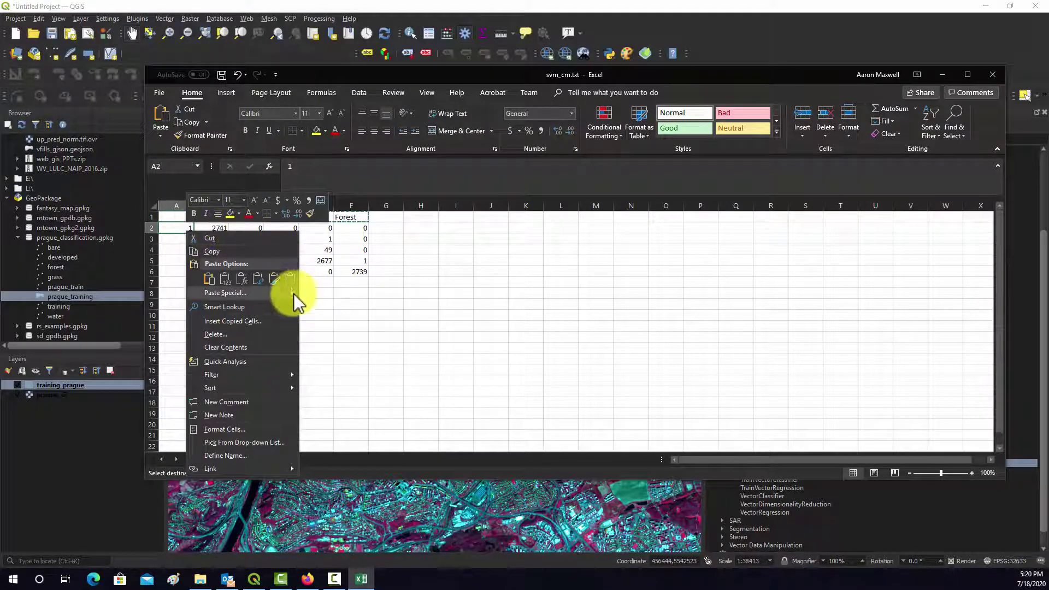
click(253, 298)
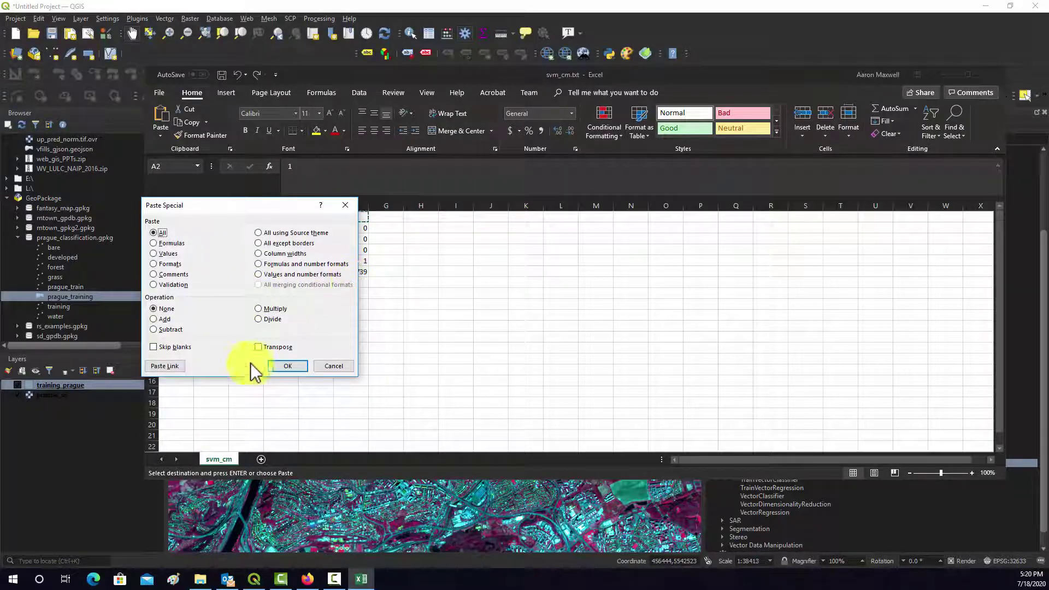
click(261, 347)
click(281, 368)
click(240, 325)
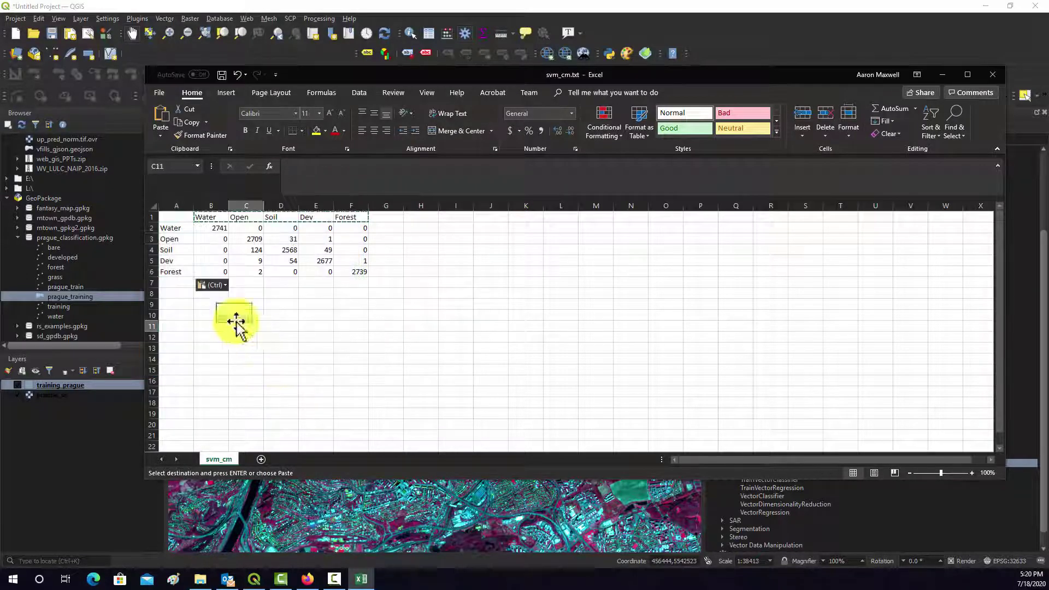
click(288, 305)
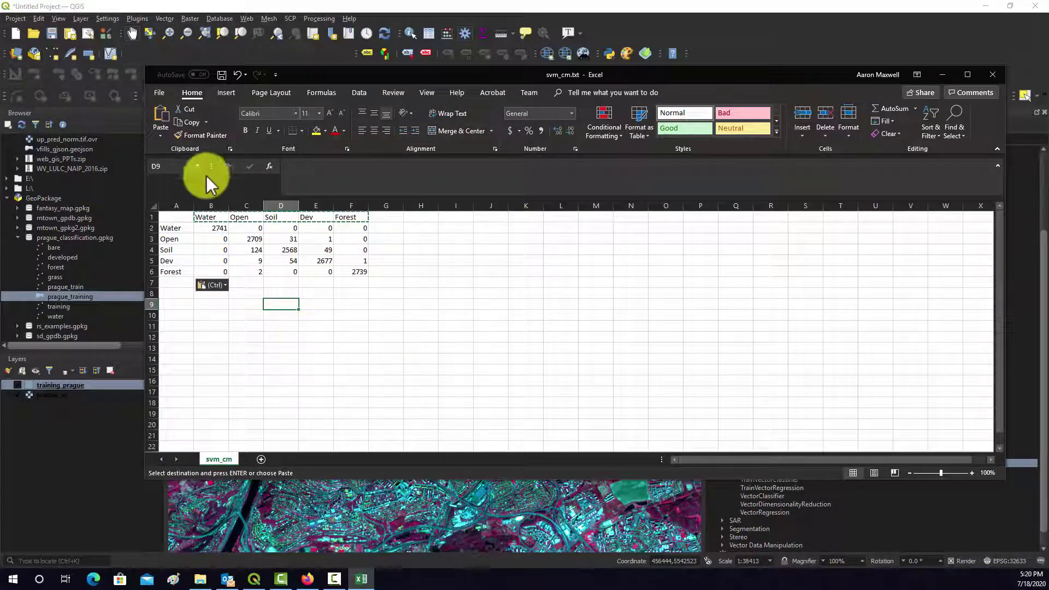
drag(185, 214, 357, 274)
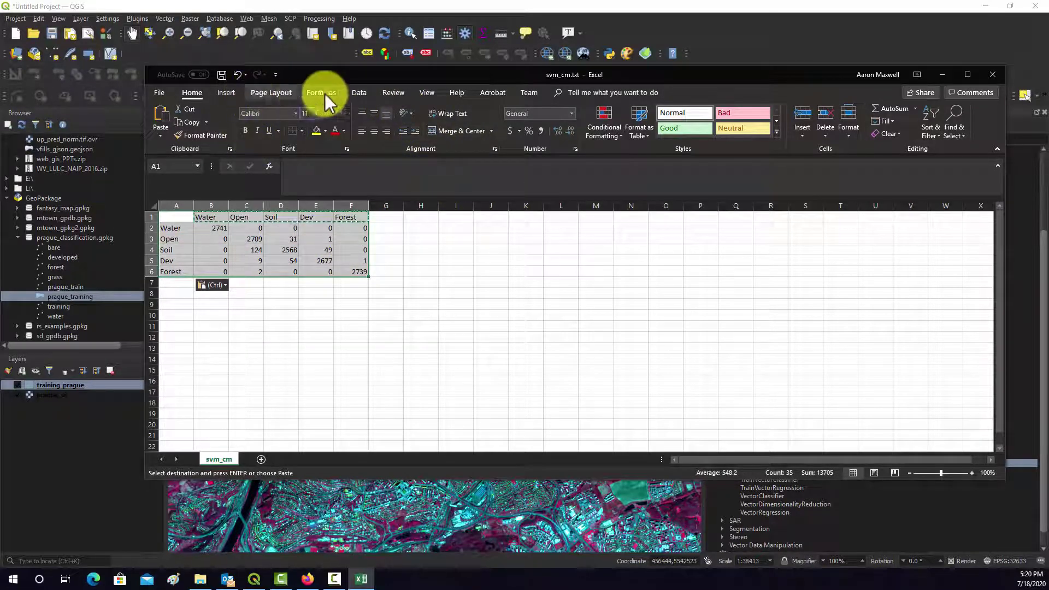
- Set the sheet zoom to 200%
click(432, 93)
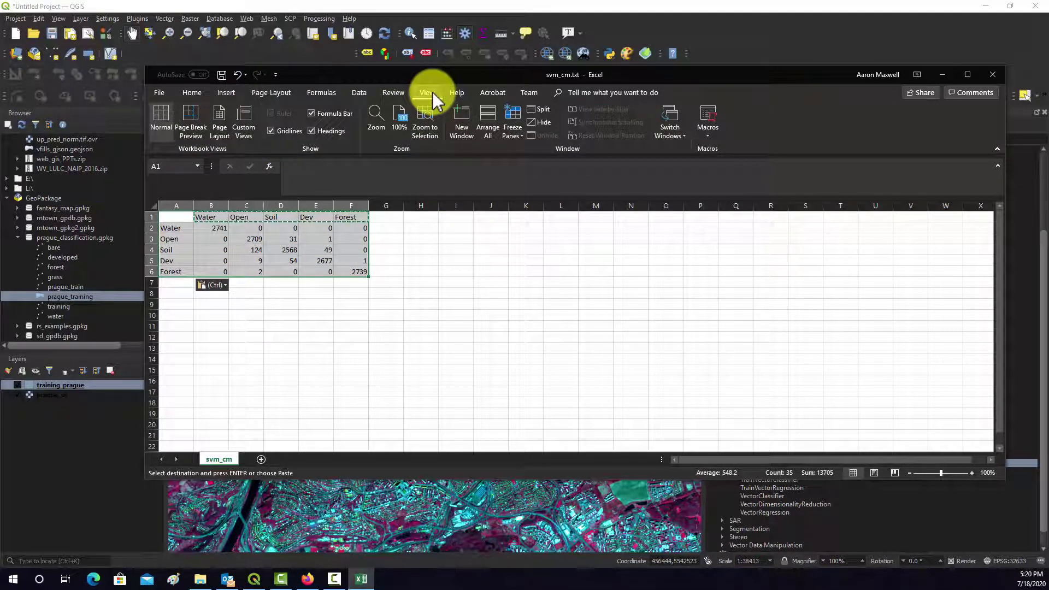
click(378, 121)
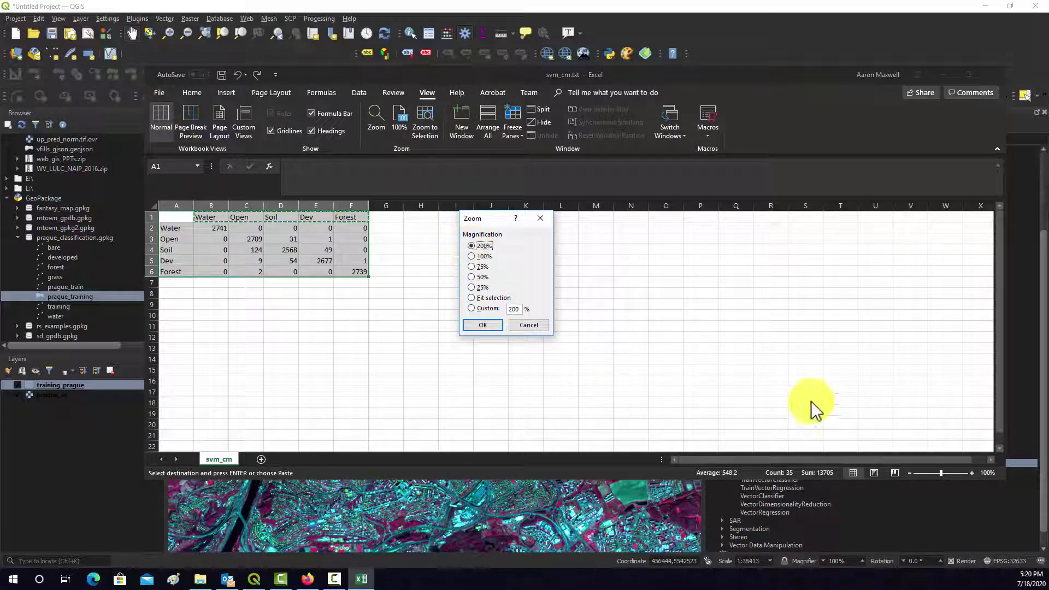
click(494, 326)
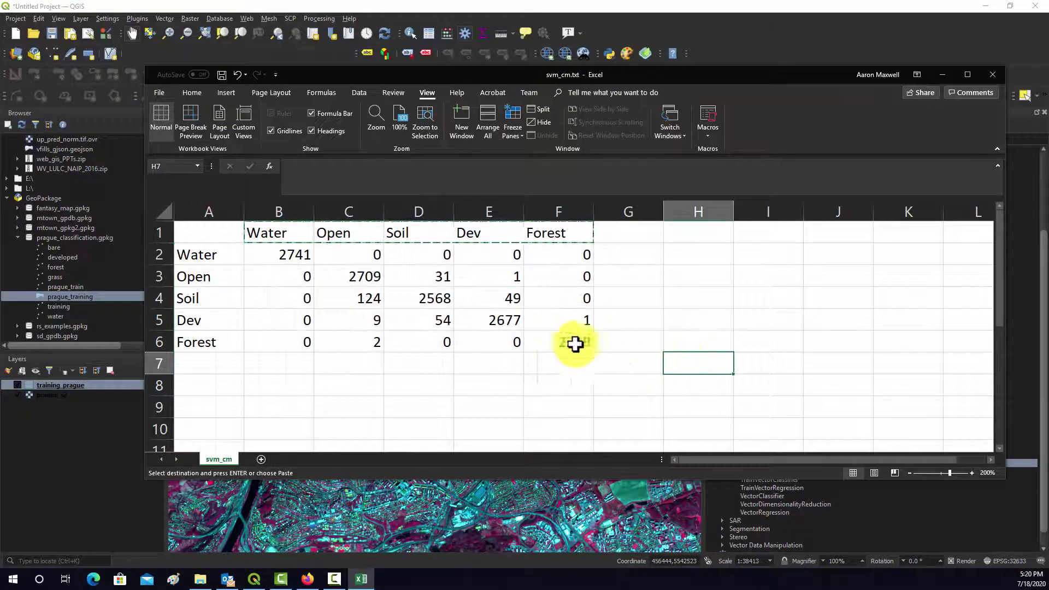
click(333, 252)
- Review diagonal counts 2741, 2677, 2739 and confusions 124, 49 and 31 in the matrix
click(269, 255)
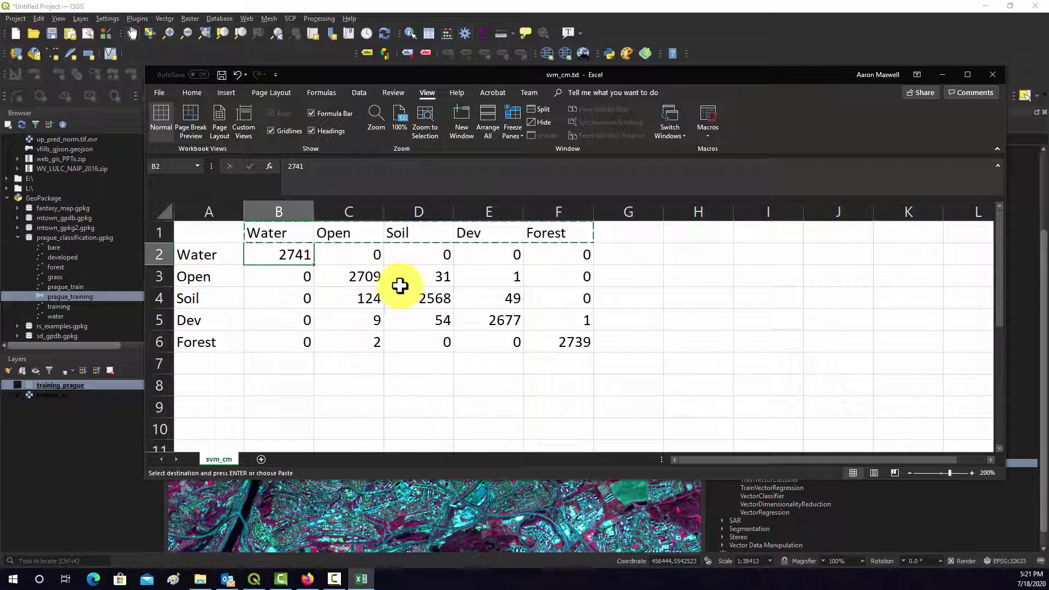
click(369, 295)
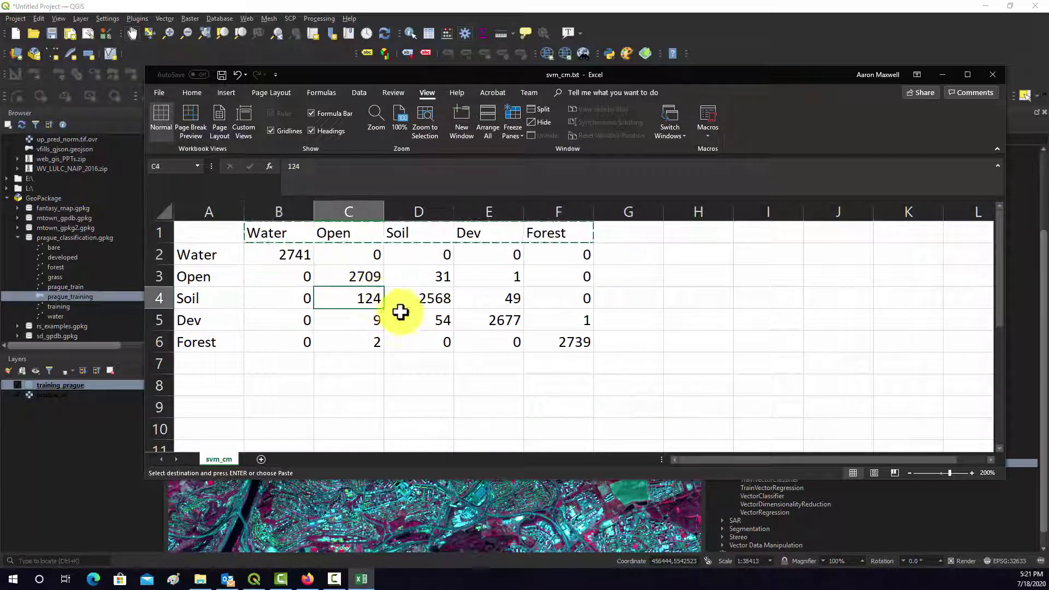
click(512, 320)
click(510, 300)
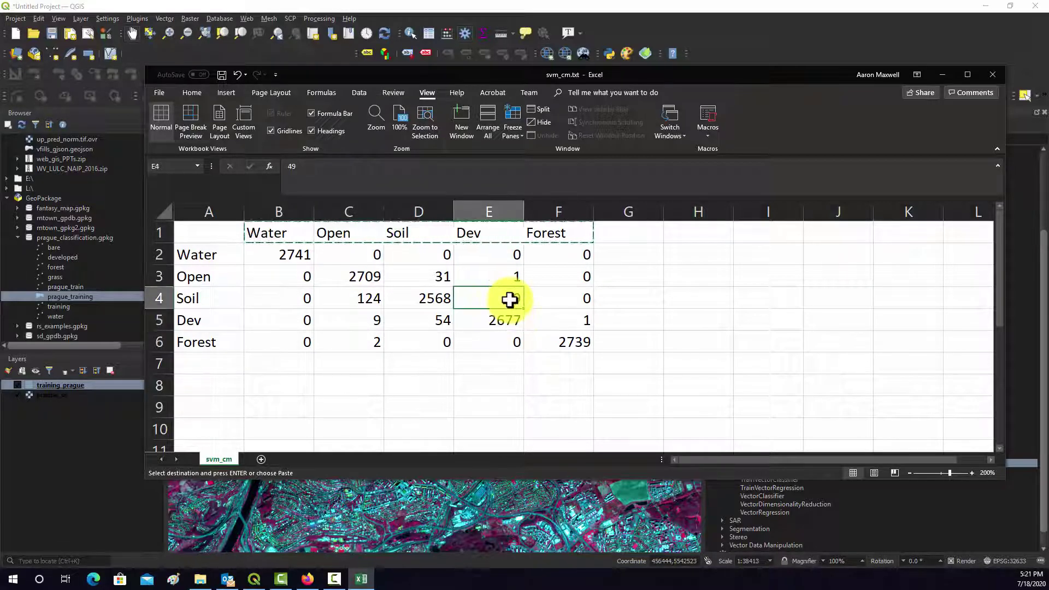
click(519, 321)
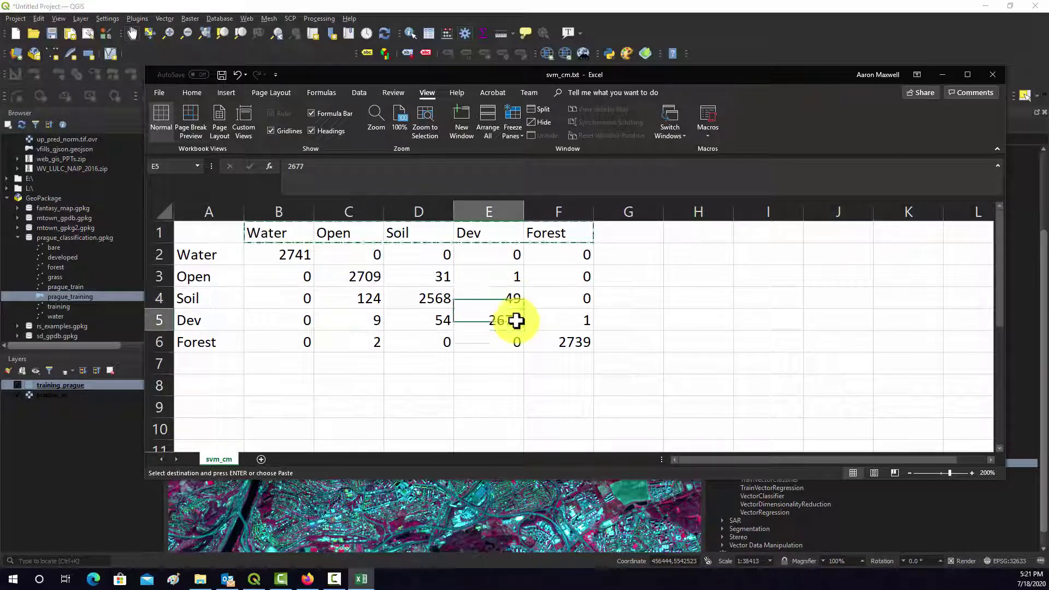
click(570, 344)
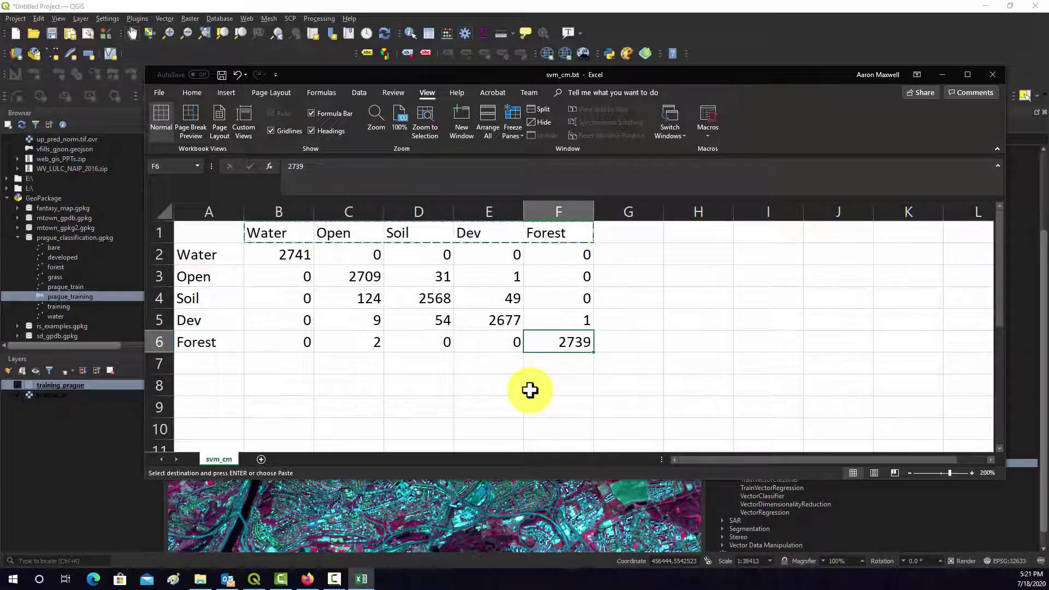
click(444, 277)
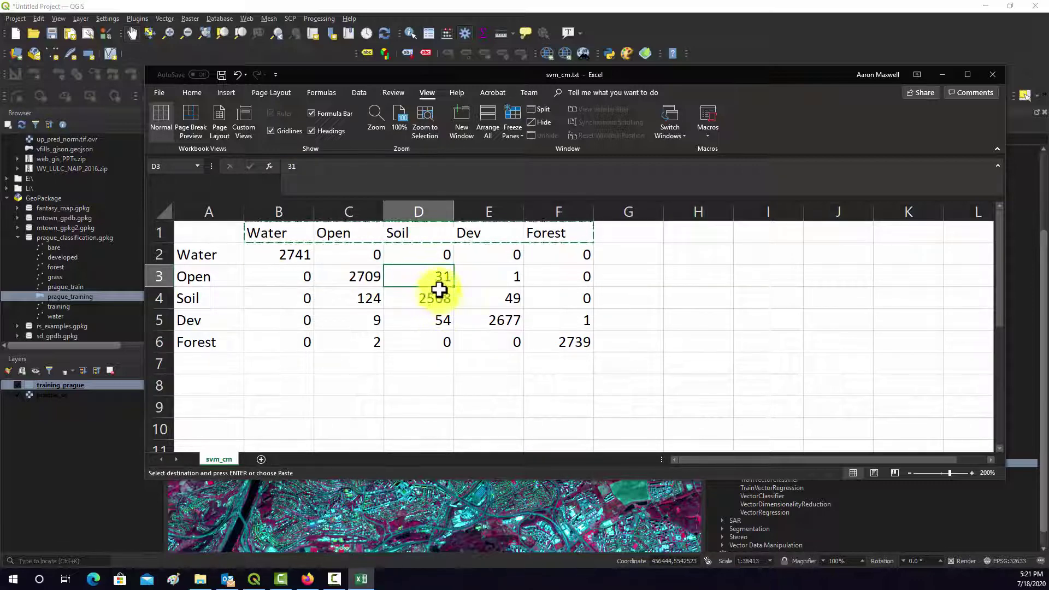
click(429, 335)
click(609, 323)
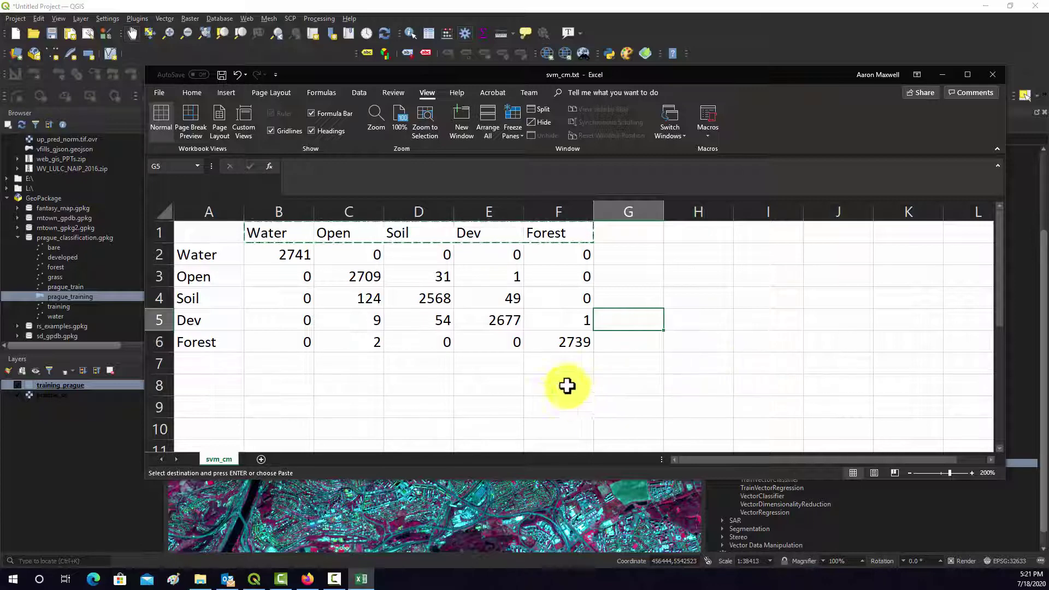
- In F7 start a formula summing the diagonal cells B2, C3, D4, E5 and F6
click(563, 365)
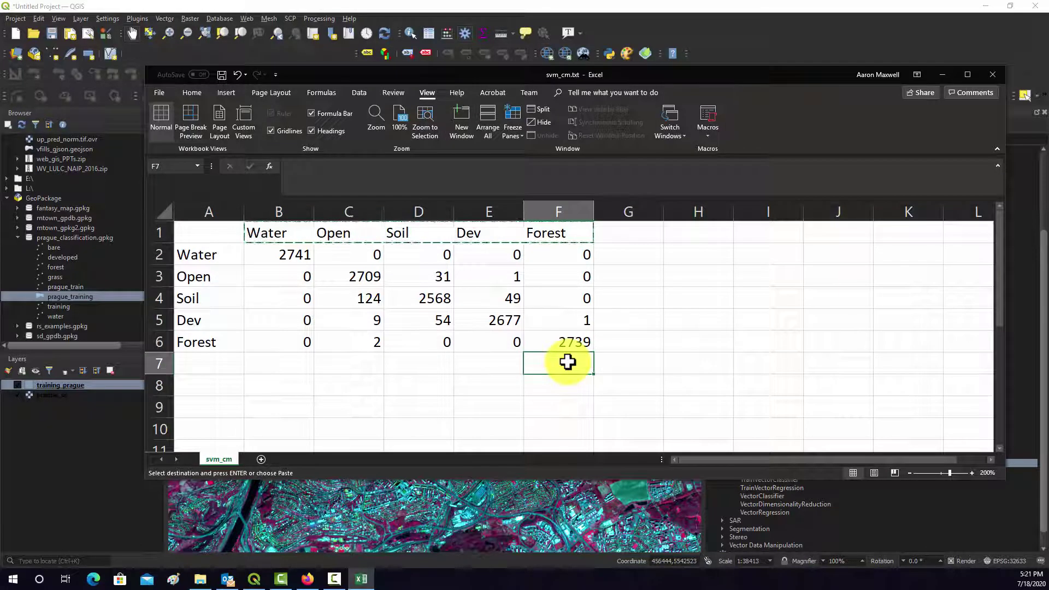
text(=SUM()
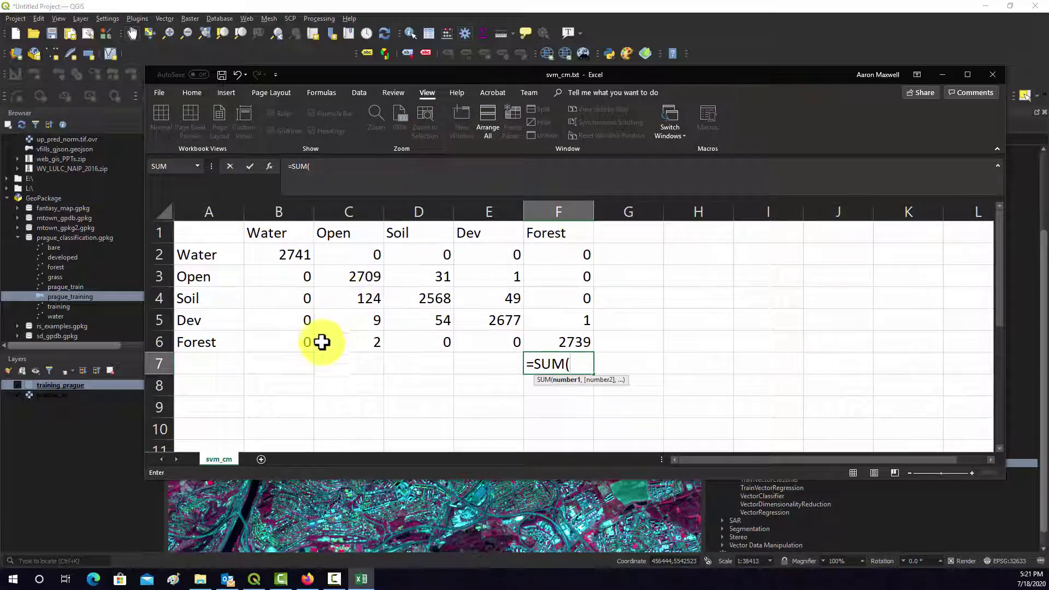
click(300, 252)
text(,)
click(345, 272)
text(,)
click(418, 298)
text(,)
click(494, 324)
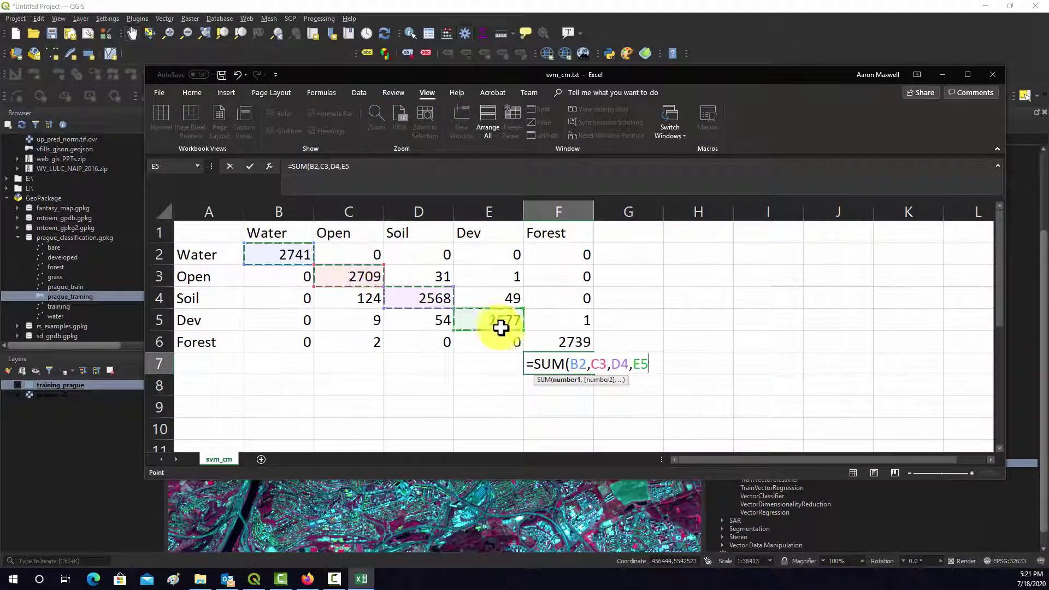
text(,)
click(564, 344)
- Divide by SUM(B2:F6) to complete the overall accuracy formula, giving 0.98023
text()/)
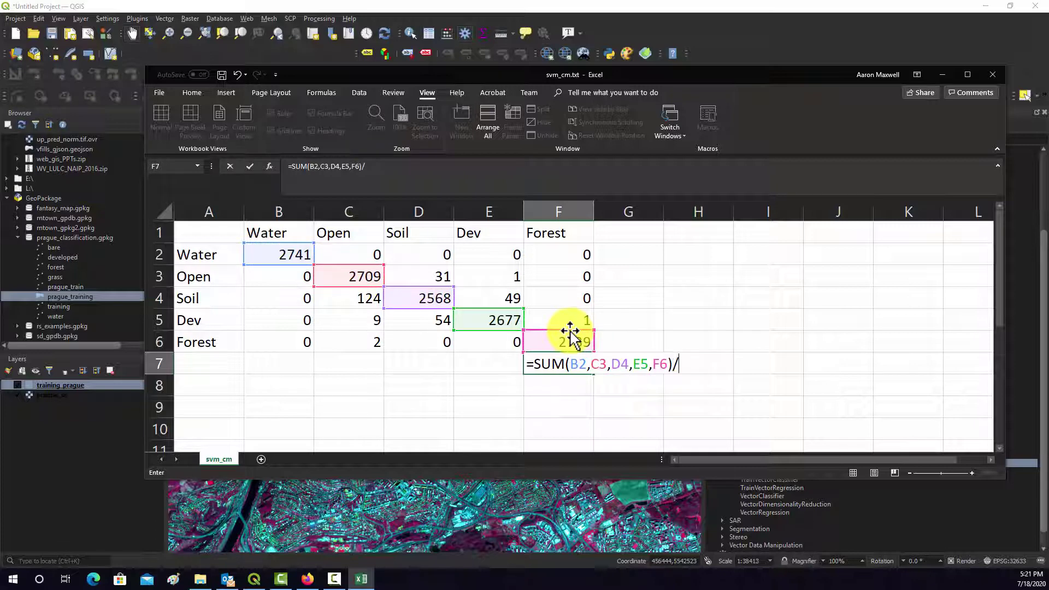
text(SUM)
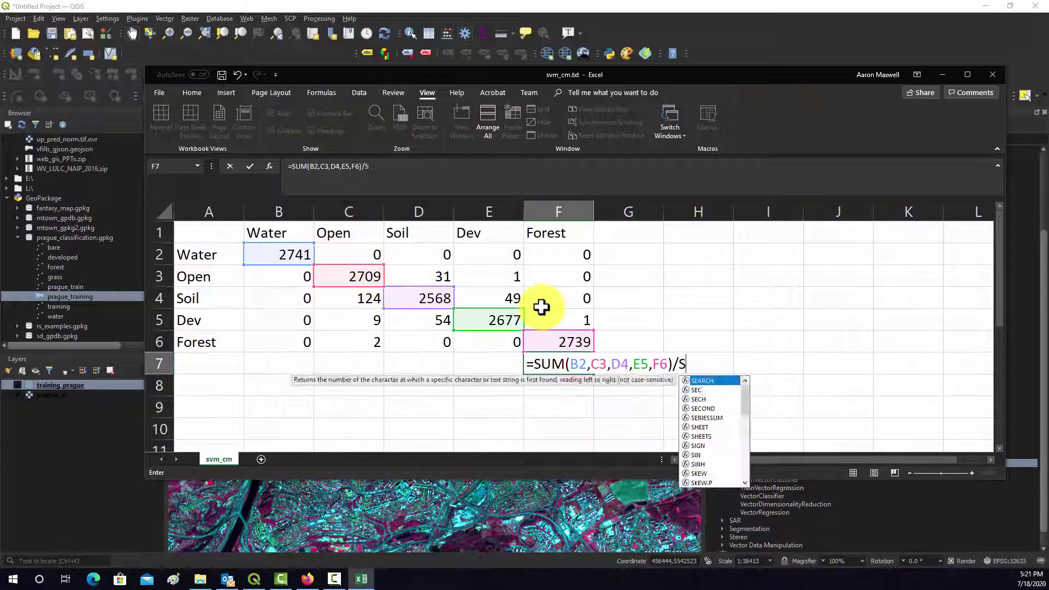
text(()
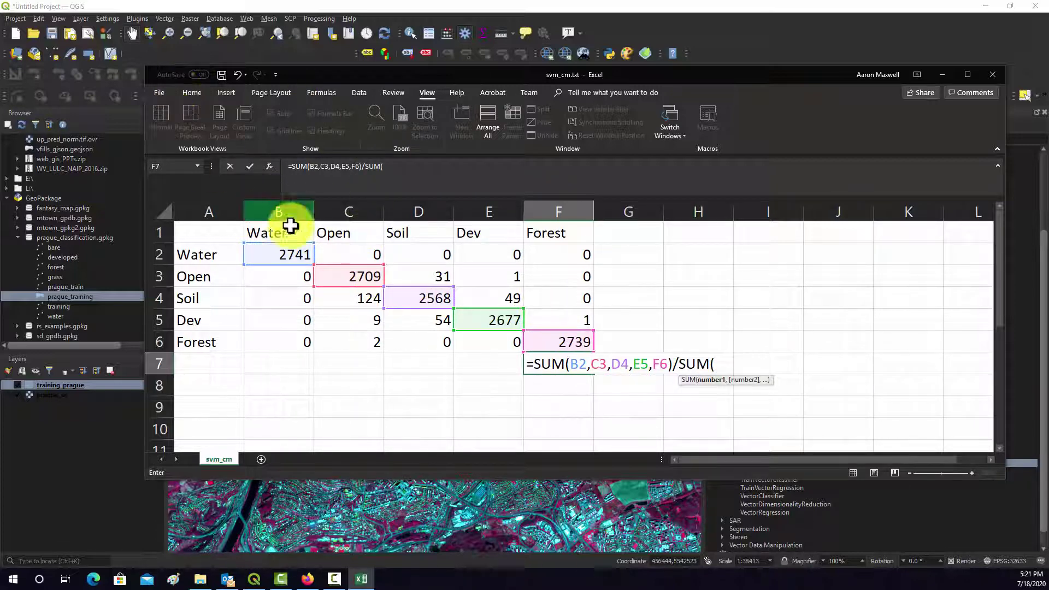
drag(290, 255, 551, 335)
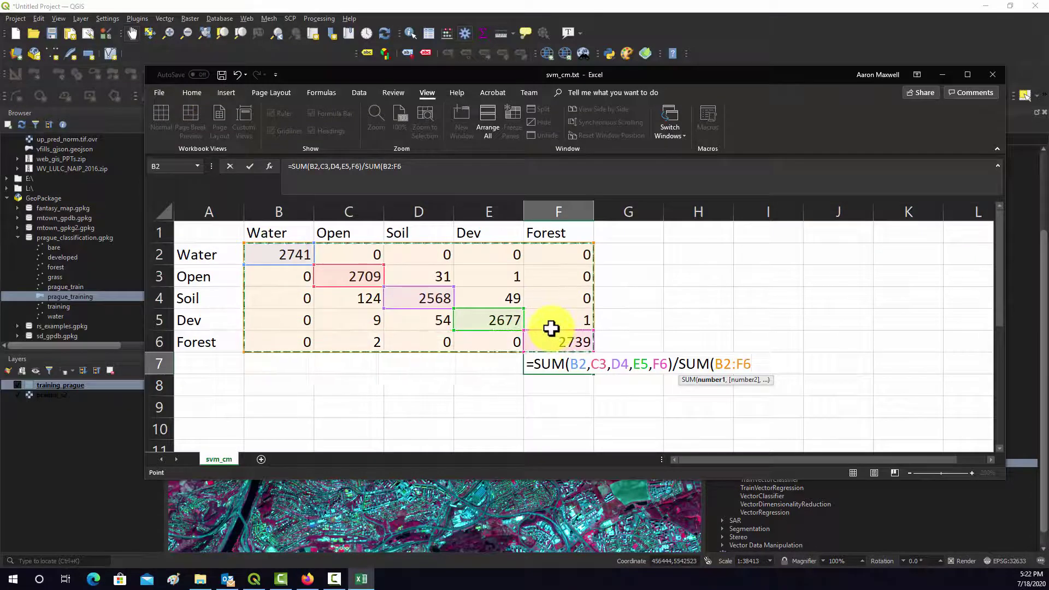
text())
key(Return)
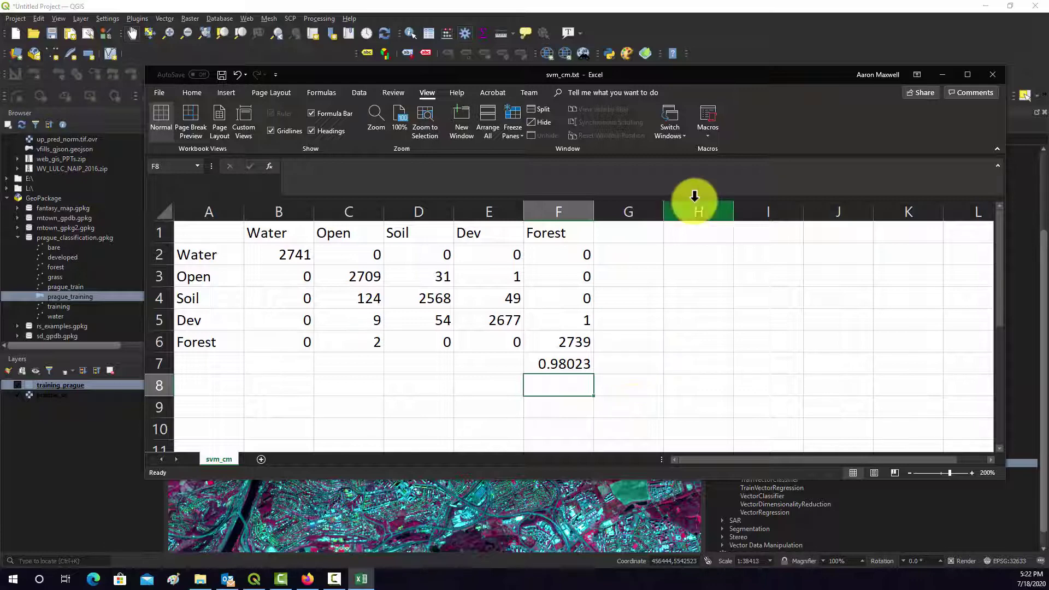
click(569, 368)
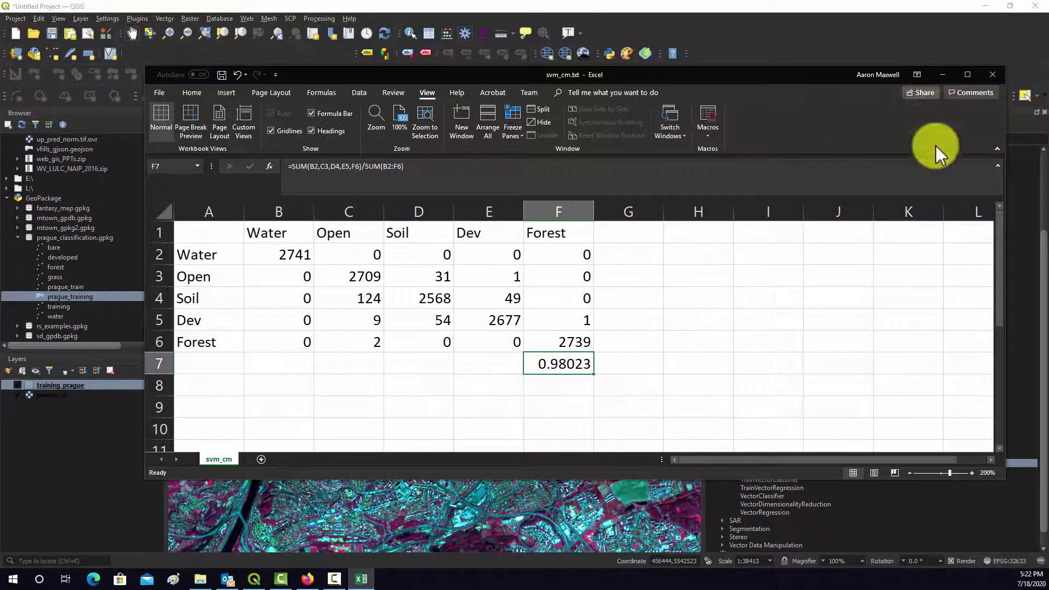
- Minimize Excel and File Explorer to bring QGIS back to the front
click(943, 74)
click(816, 97)
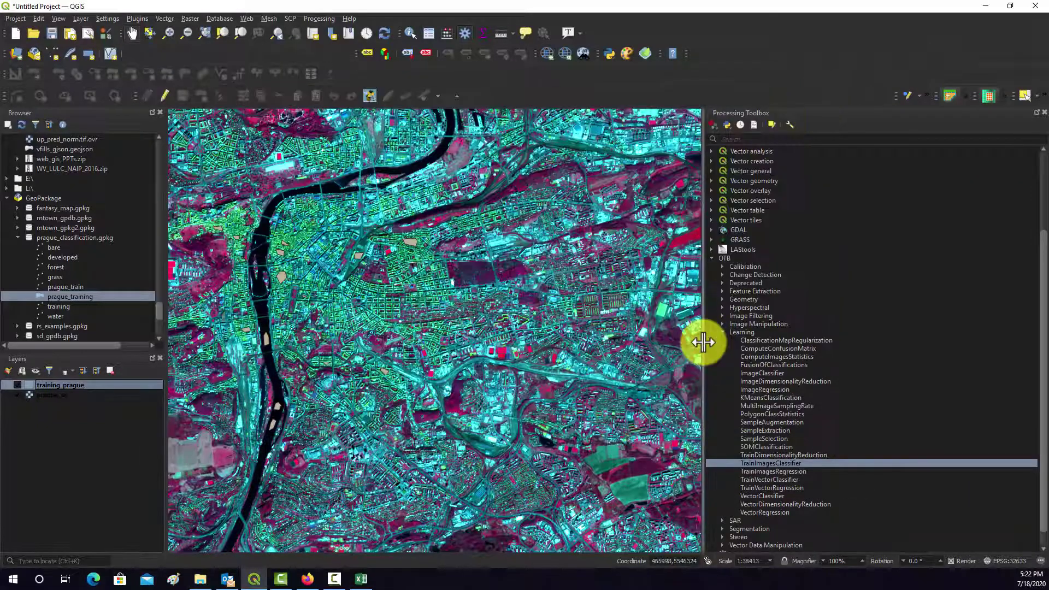